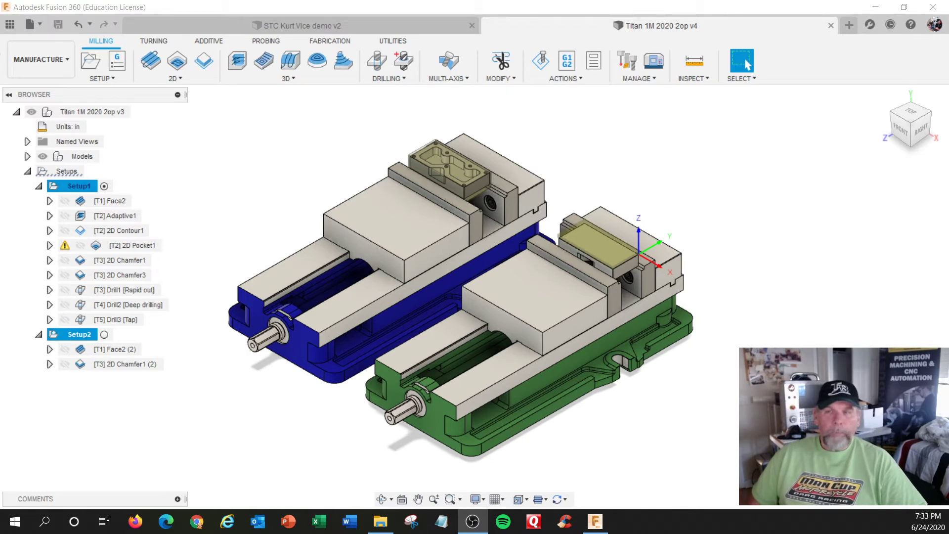
Expand the Titan 1M 2020 2op v4:1 component under Models and hide its Bodies folder
scroll(437, 254, "up", 2)
middle_click_drag(439, 254, 436, 346, "shift")
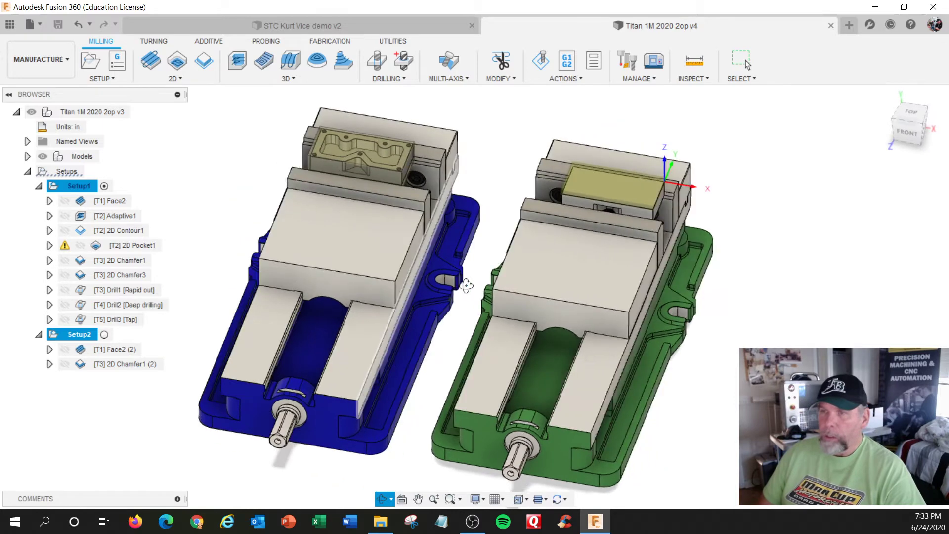
left_click(745, 60)
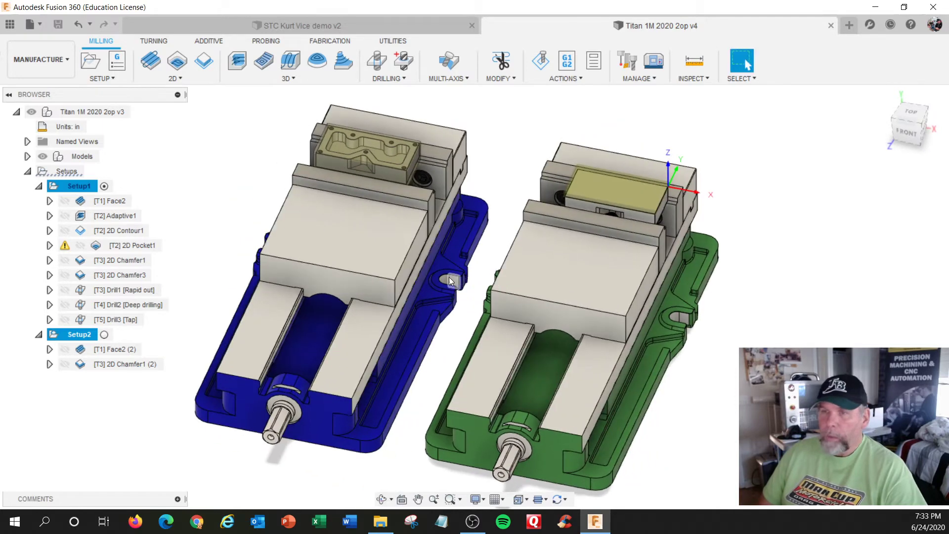
left_click(28, 171)
left_click(28, 171)
left_click(29, 157)
left_click(28, 157)
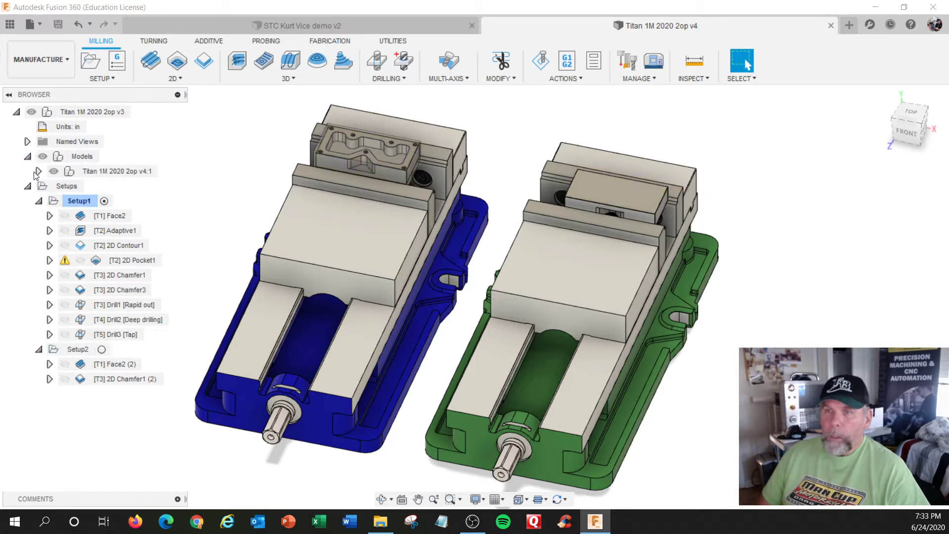
left_click(38, 171)
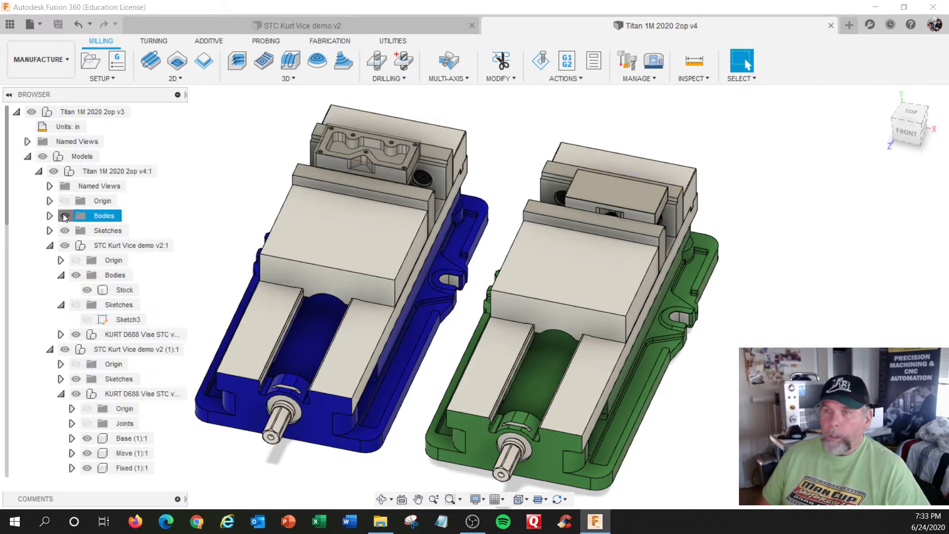
left_click(64, 216)
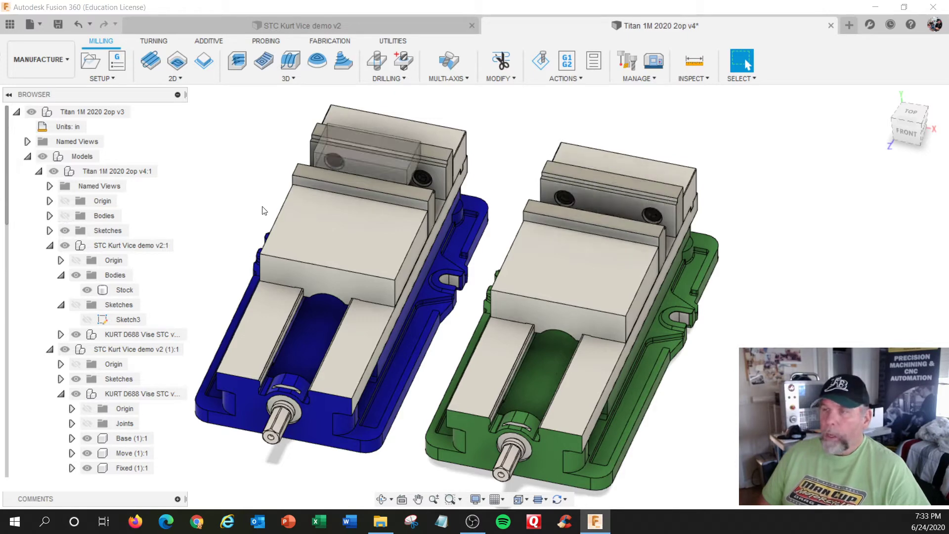
Examine how the transparent Stock body sits on the stepped jaws of the blue vise
middle_click_drag(268, 205, 221, 187, "shift")
scroll(517, 197, "up", 5)
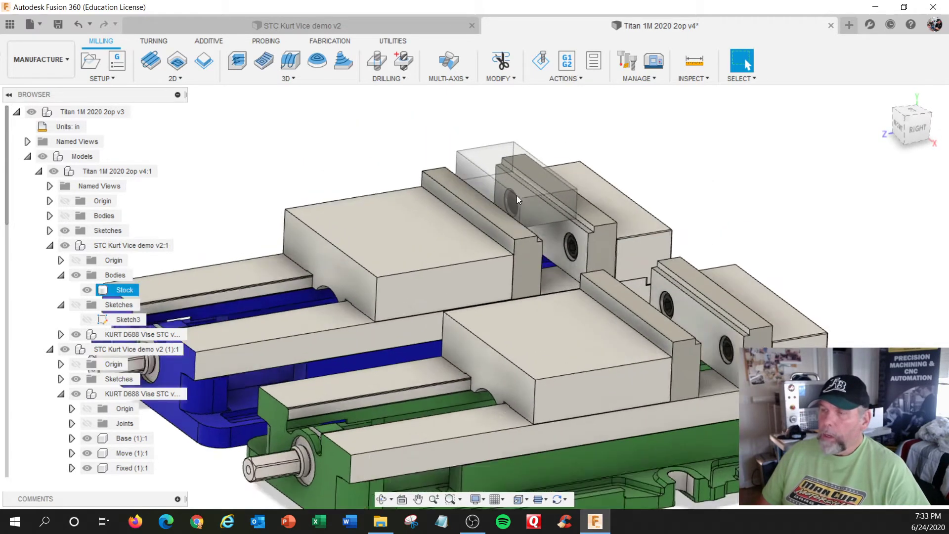
middle_click_drag(520, 207, 692, 253, "shift")
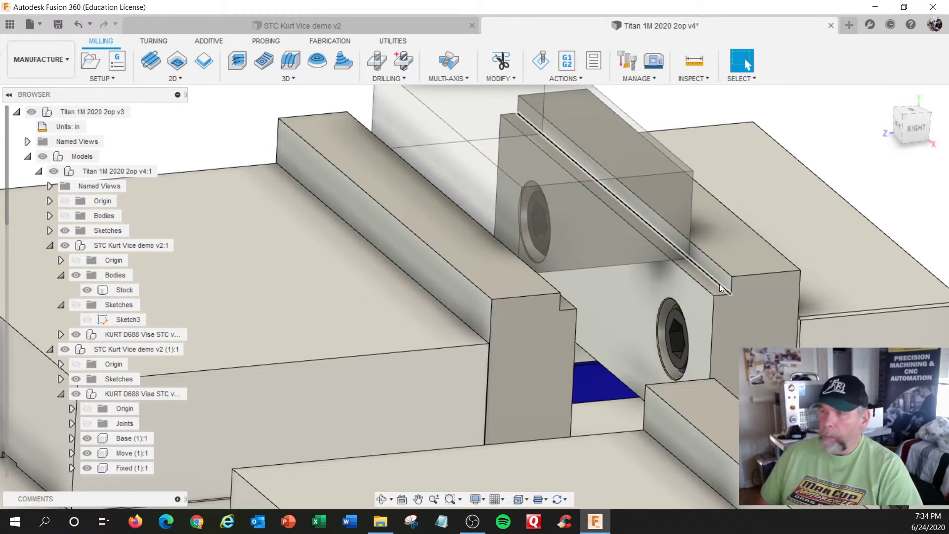
middle_click_drag(629, 291, 641, 262, "shift")
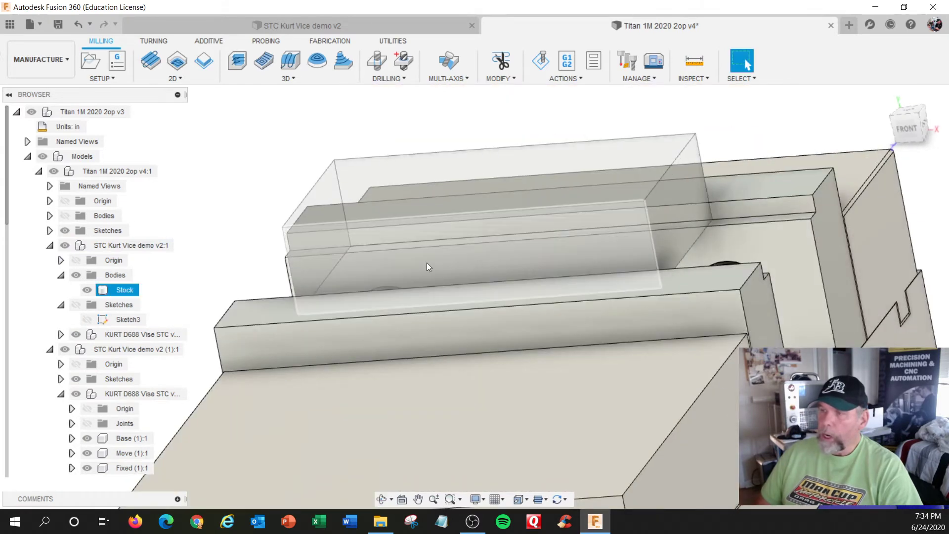
middle_click_drag(410, 270, 436, 274, "shift")
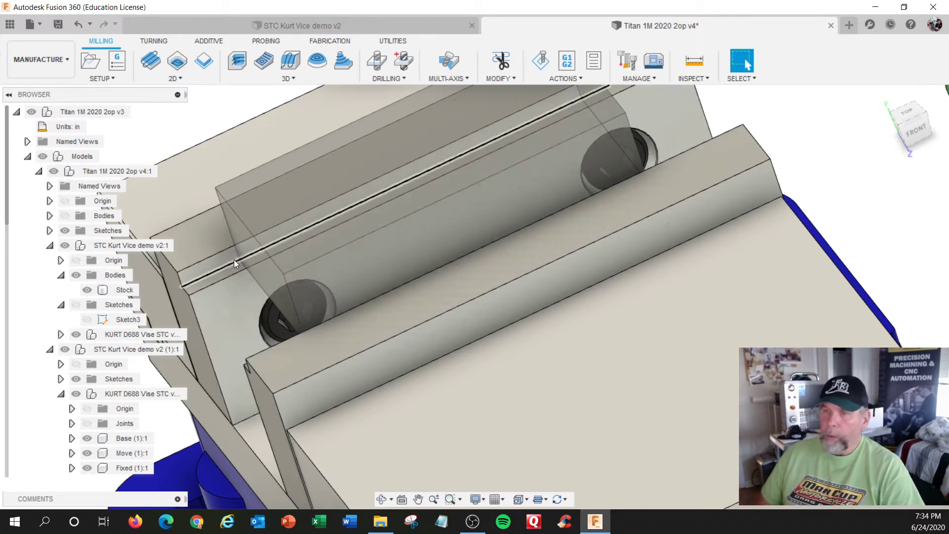
left_click(229, 245)
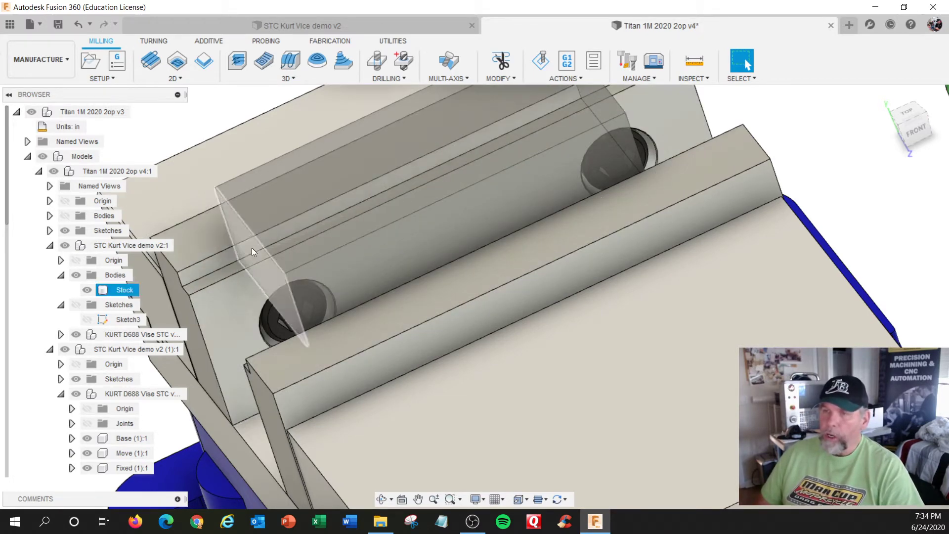
middle_click_drag(252, 247, 318, 258, "shift")
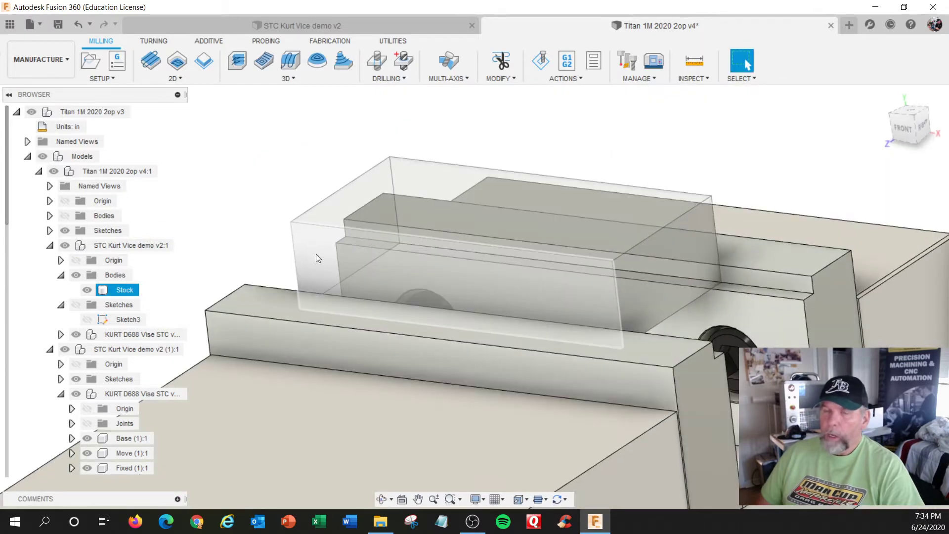
scroll(336, 280, "down", 4)
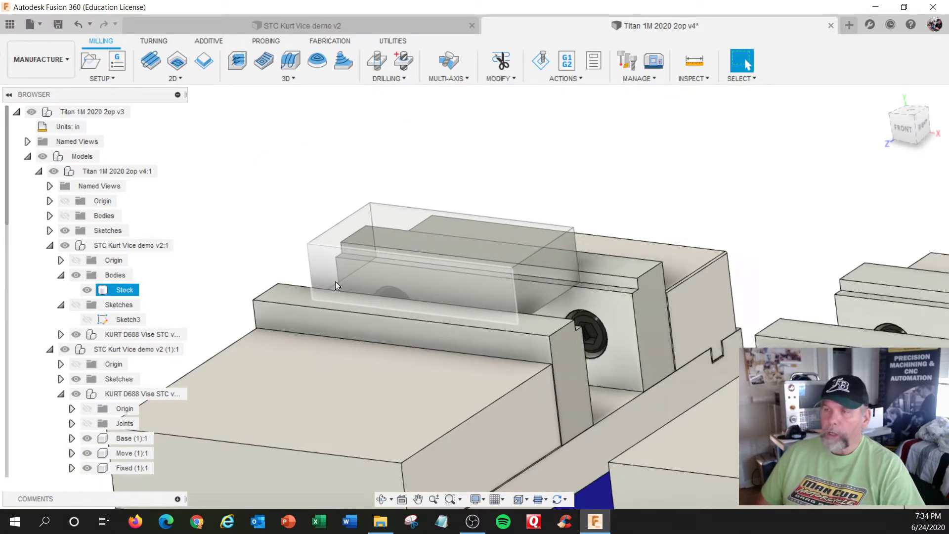
scroll(335, 281, "down", 3)
left_click(240, 291)
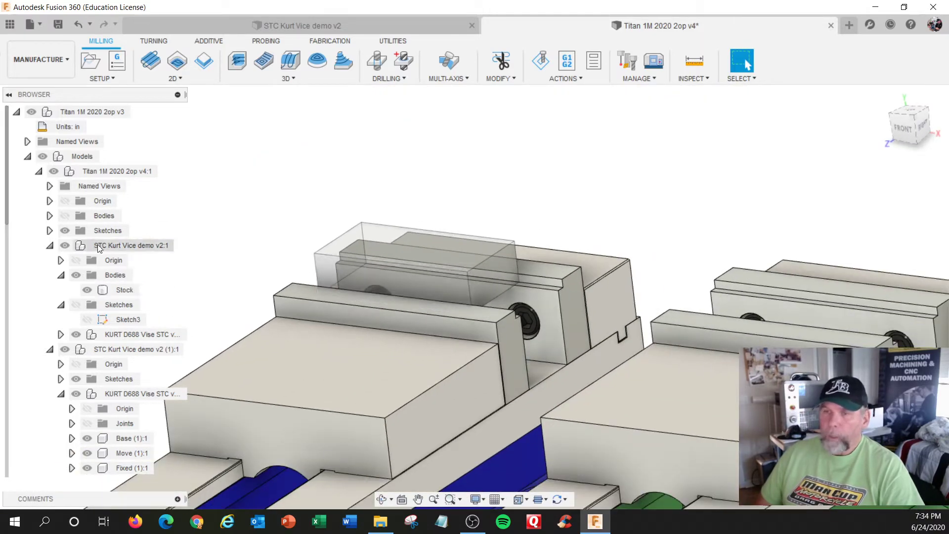
Show the component's Bodies folder again and examine the part's position inside the Stock body relative to the vise jaws
left_click(64, 216)
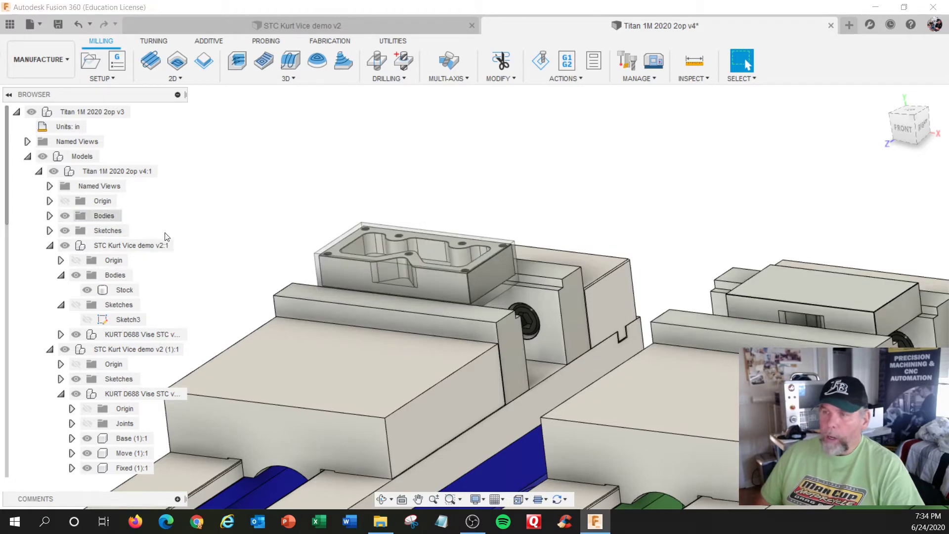
left_click(125, 290)
scroll(447, 281, "up", 3)
middle_click_drag(447, 280, 426, 289, "shift")
scroll(477, 329, "up", 6)
left_click(489, 342)
middle_click_drag(489, 342, 506, 343, "shift")
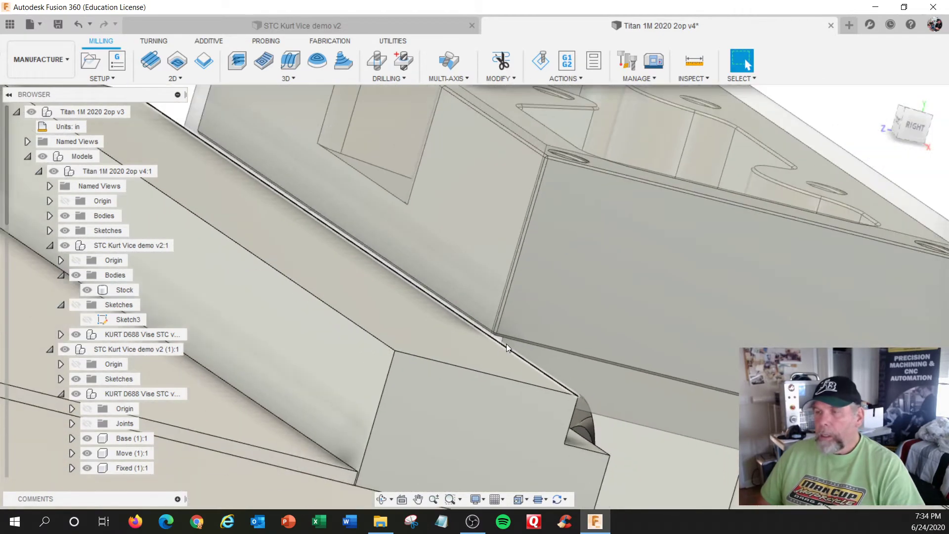
scroll(506, 344, "down", 2)
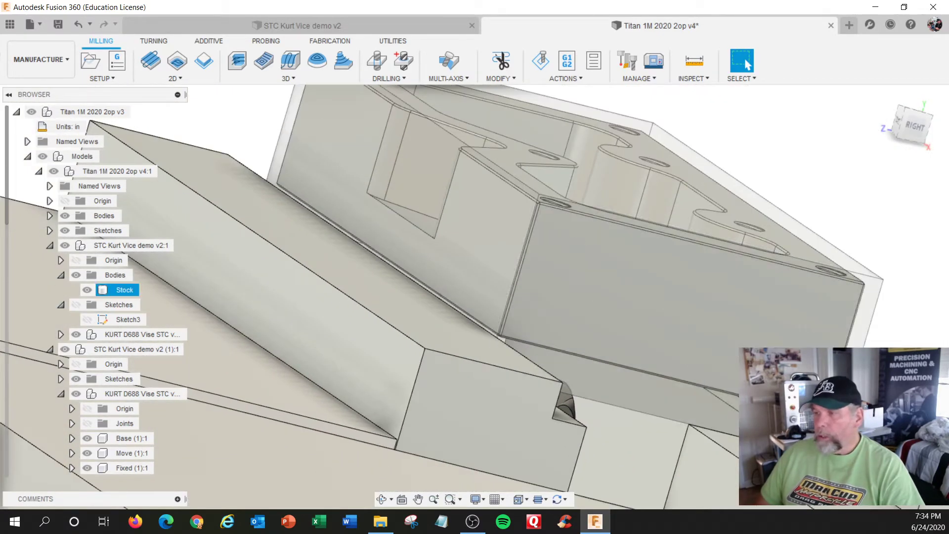
middle_click_drag(716, 377, 607, 206, "shift")
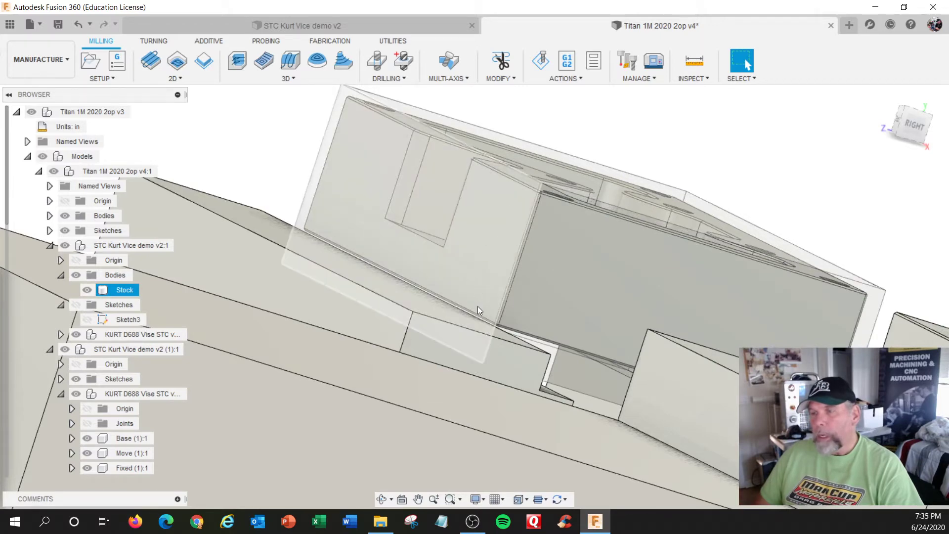
scroll(477, 306, "up", 5)
middle_click_drag(507, 338, 514, 344, "shift")
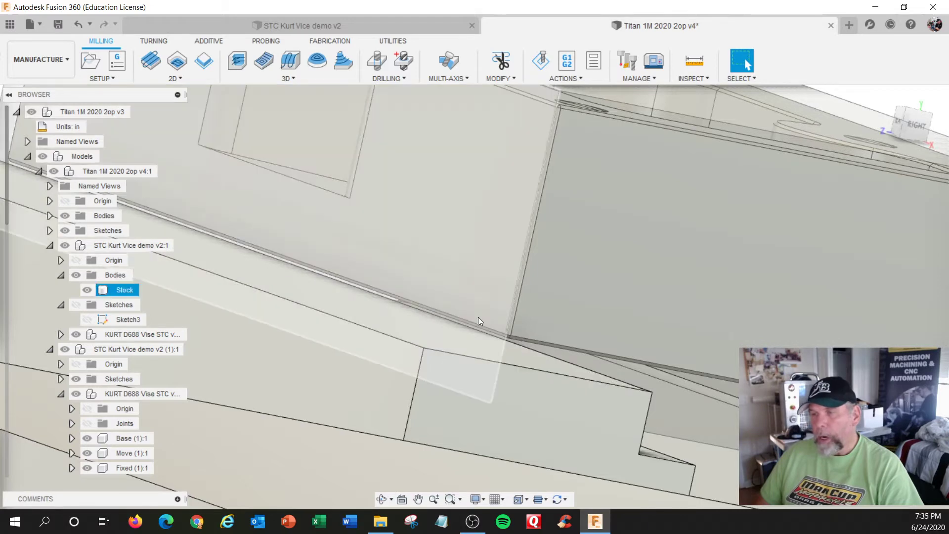
scroll(479, 317, "down", 8)
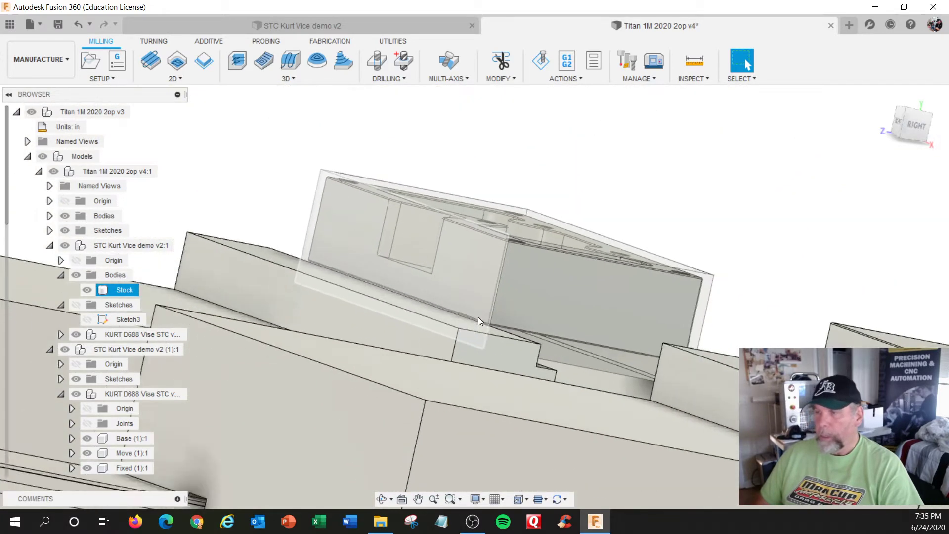
scroll(478, 318, "down", 5)
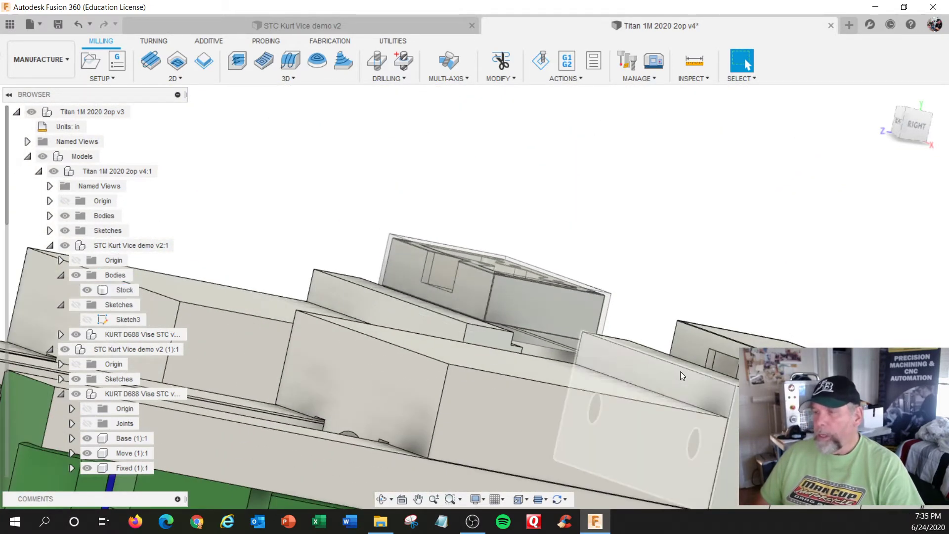
Examine how the flipped part is seated on the jaw steps of the green vise beside the first-operation part
middle_click_drag(681, 372, 663, 371, "shift")
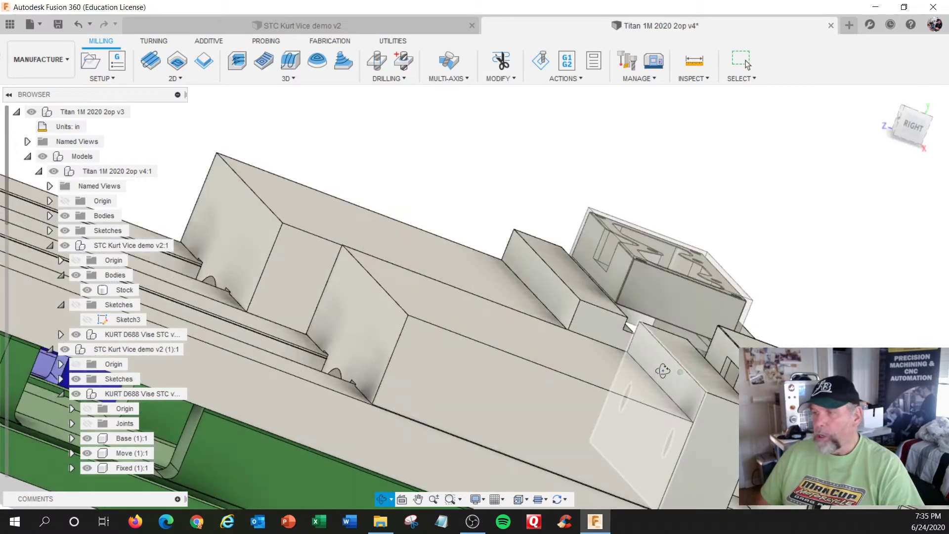
left_click(654, 296)
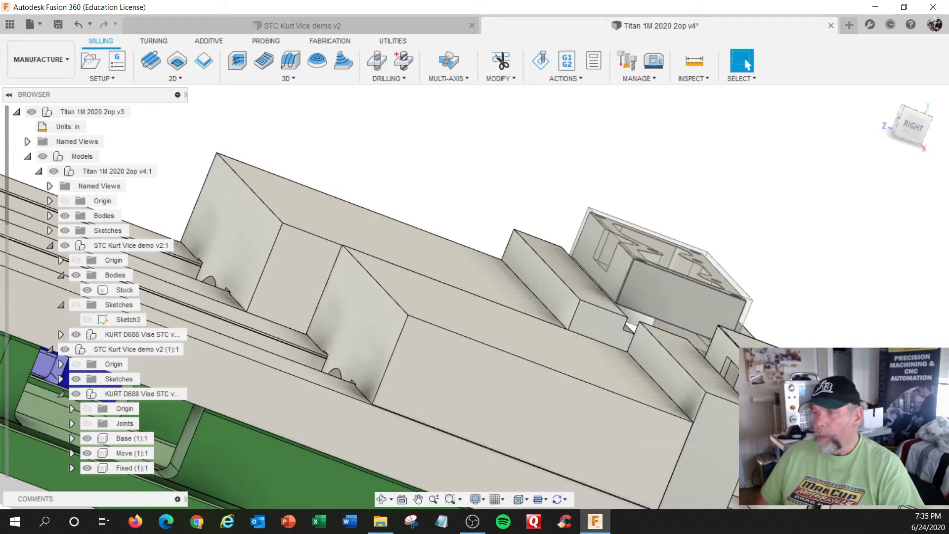
scroll(765, 402, "down", 2)
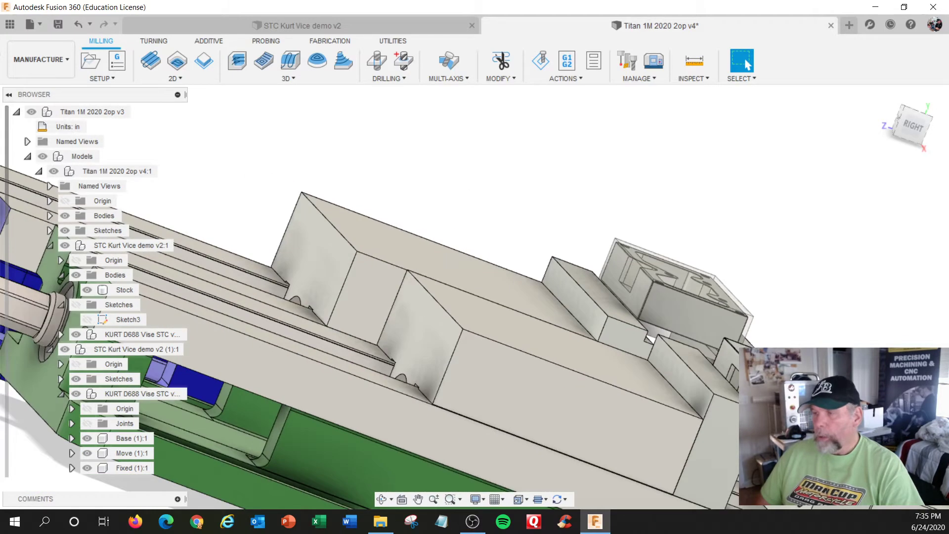
mouse_move(765, 402)
middle_mouse_down("shift")
mouse_move(747, 341)
mouse_move(707, 363)
mouse_move(705, 383)
mouse_move(733, 407)
mouse_move(689, 407)
mouse_move(579, 209)
mouse_move(600, 150)
mouse_move(559, 163)
mouse_move(536, 198)
mouse_move(532, 232)
mouse_move(559, 284)
mouse_move(541, 330)
mouse_move(577, 304)
mouse_move(579, 275)
mouse_move(580, 301)
mouse_move(621, 304)
middle_mouse_up("shift")
scroll(386, 262, "down", 4)
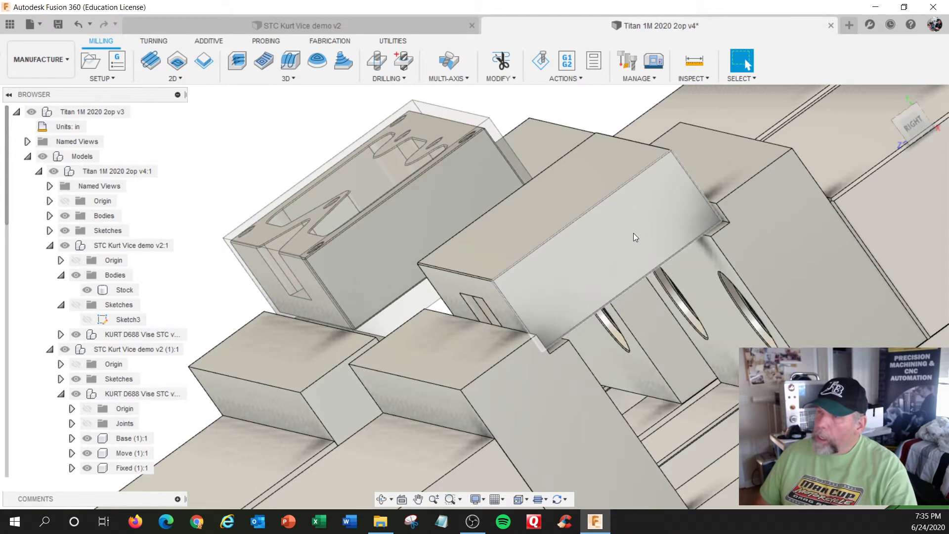
left_click(373, 128)
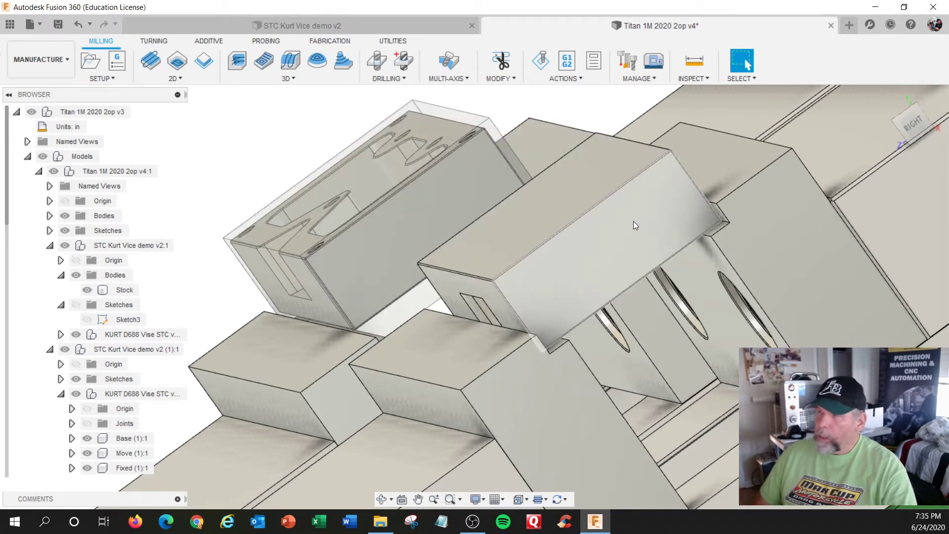
middle_click_drag(629, 214, 601, 239, "shift")
middle_click_drag(686, 194, 715, 195, "shift")
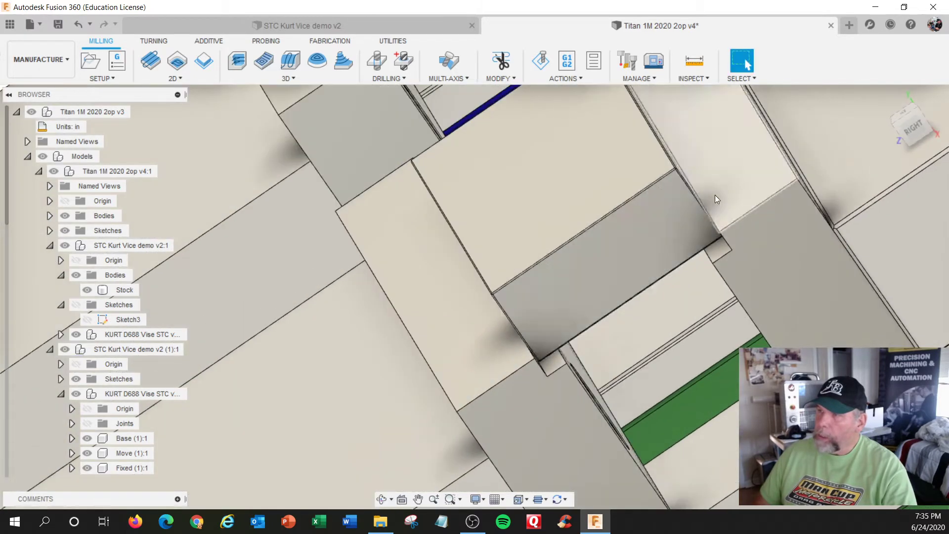
middle_click_drag(621, 176, 615, 156, "shift")
scroll(469, 279, "up", 5)
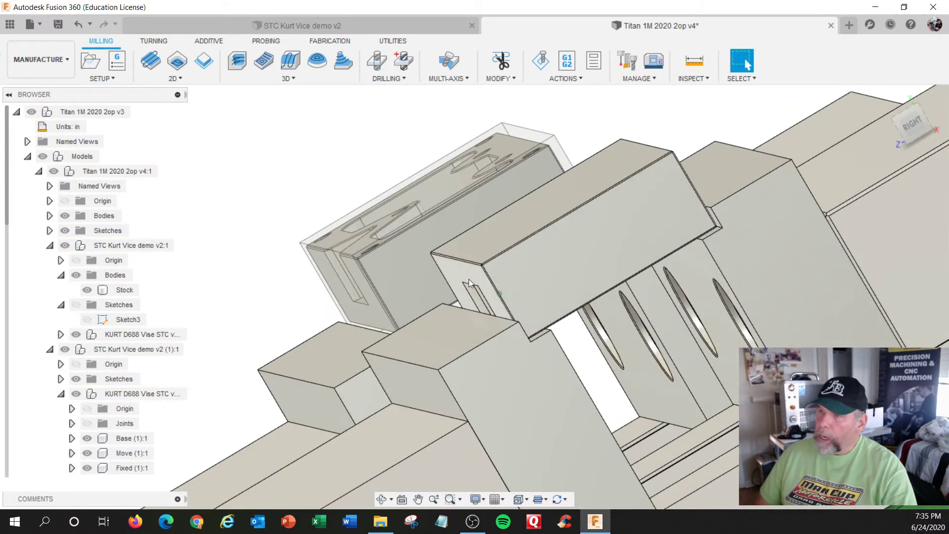
left_click(371, 260)
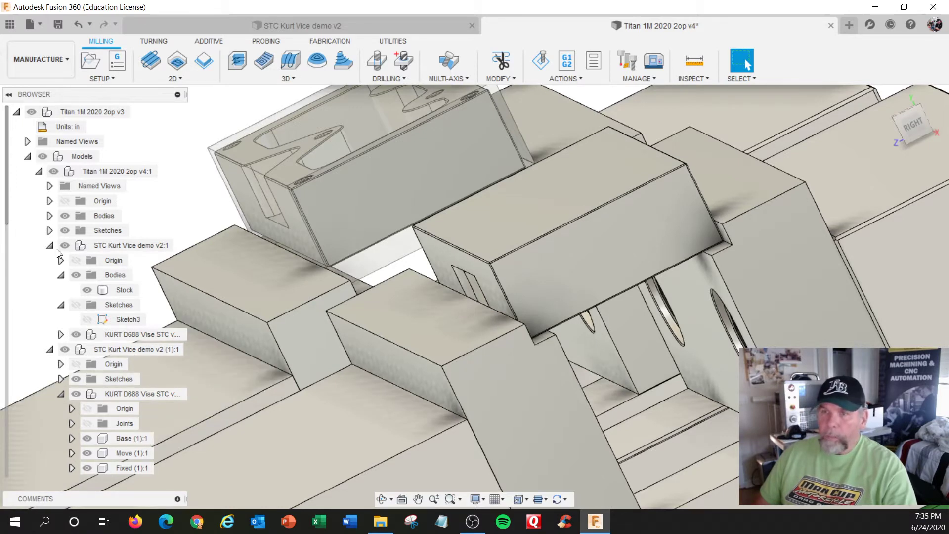
Collapse the Models folder and select Setup2 to examine its stock and coordinate origin on the flipped part
left_click(28, 157)
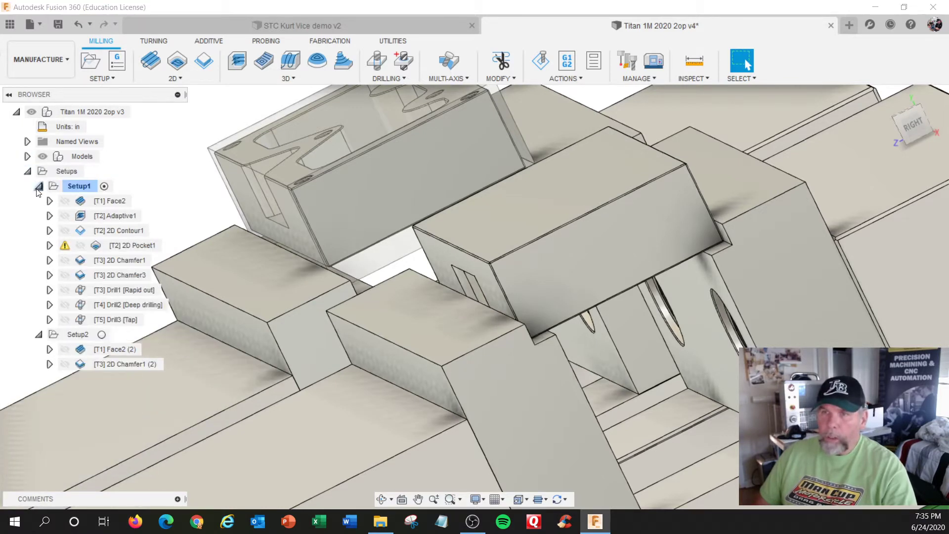
left_click(78, 334)
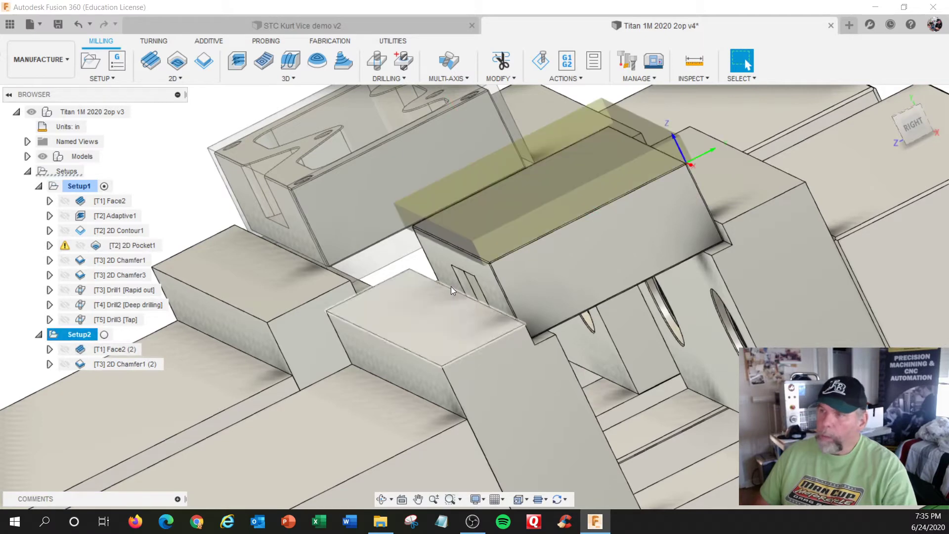
scroll(505, 224, "up", 2)
middle_click_drag(512, 272, 485, 259, "shift")
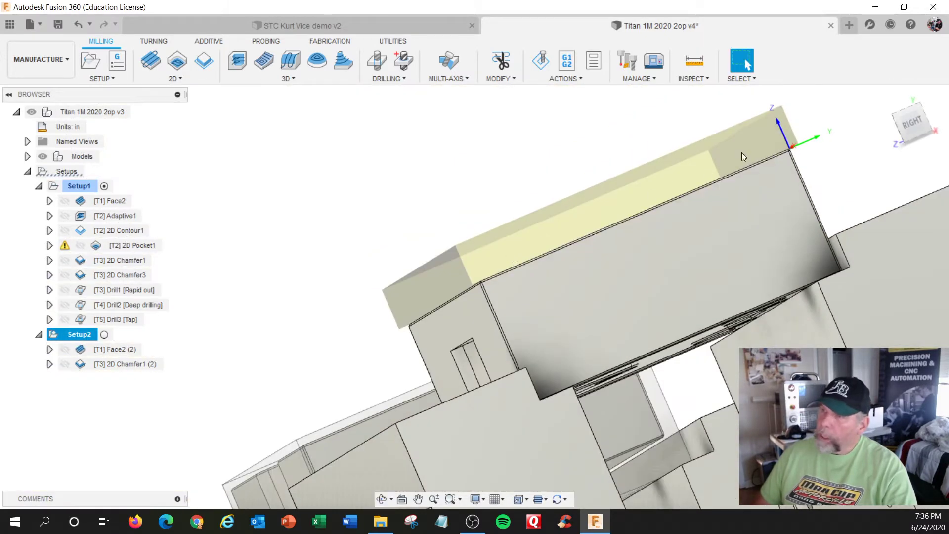
middle_click_drag(612, 208, 731, 179, "shift")
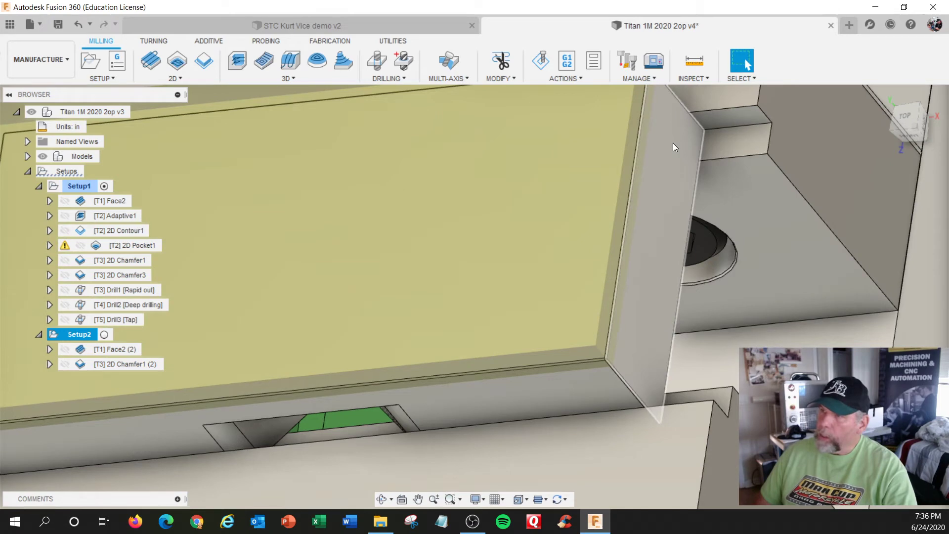
scroll(673, 147, "down", 5)
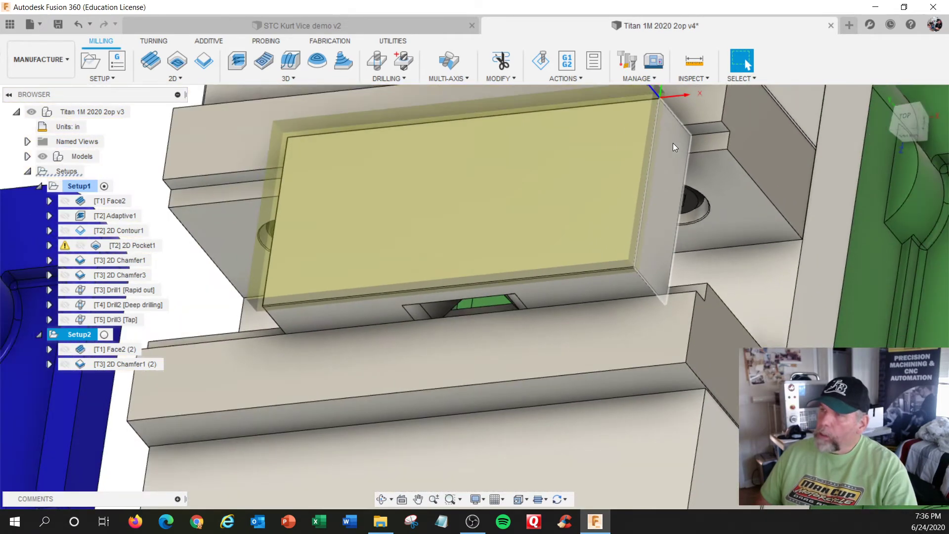
middle_click_drag(672, 147, 612, 135, "shift")
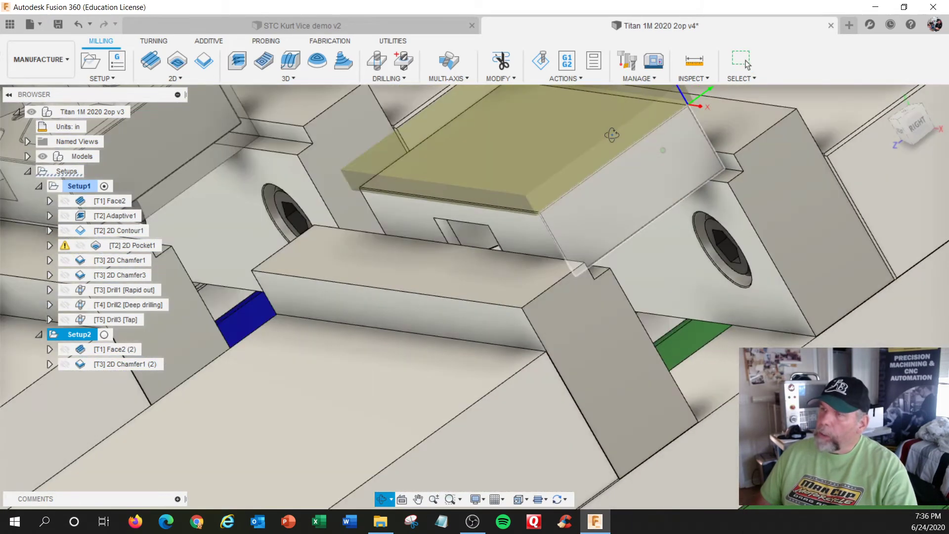
scroll(612, 134, "up", 3)
scroll(612, 134, "down", 5)
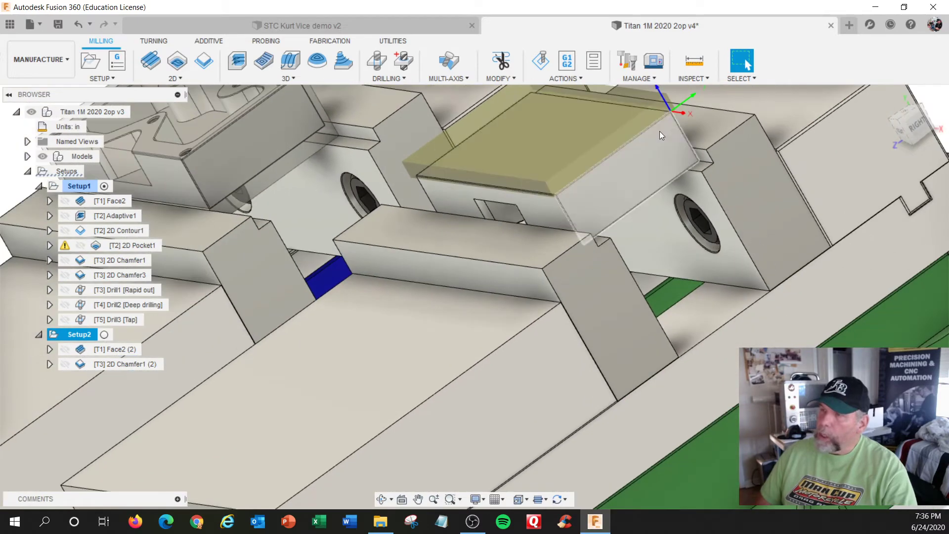
Examine the Setup2 stock and coordinate origin on the flipped part from several angles relative to both vises
mouse_move(657, 140)
middle_mouse_down("shift")
mouse_move(662, 133)
mouse_move(634, 153)
mouse_move(627, 147)
mouse_move(658, 132)
middle_mouse_up("shift")
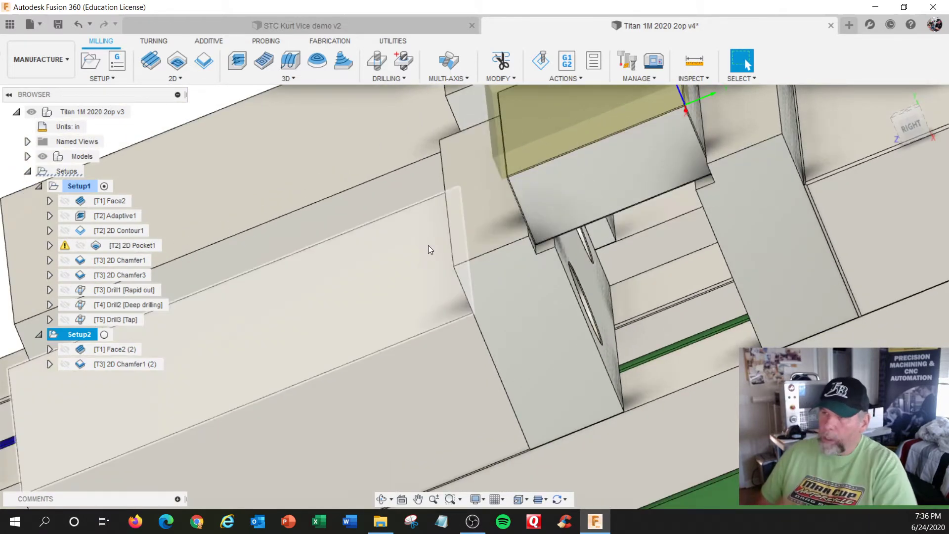
scroll(429, 246, "down", 6)
middle_click_drag(508, 247, 531, 244, "shift")
scroll(584, 209, "up", 1)
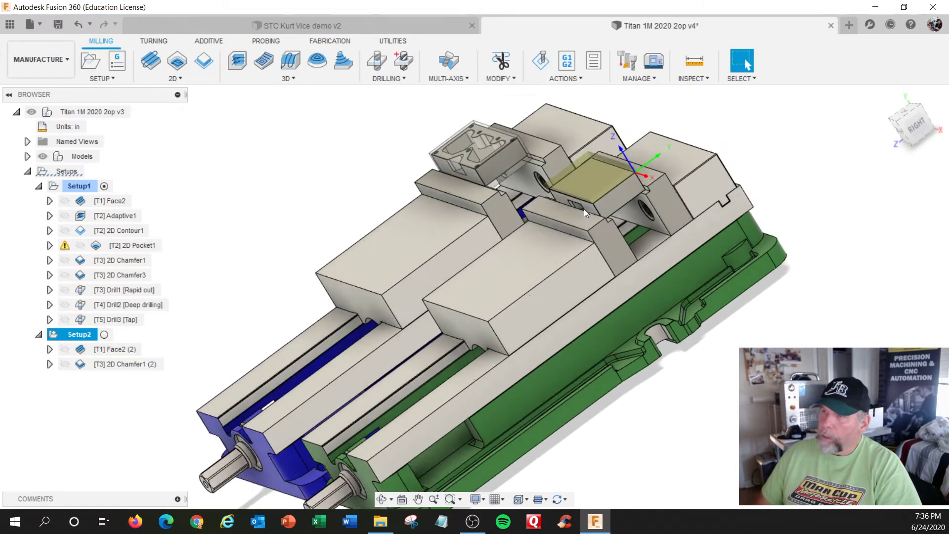
scroll(597, 185, "up", 4)
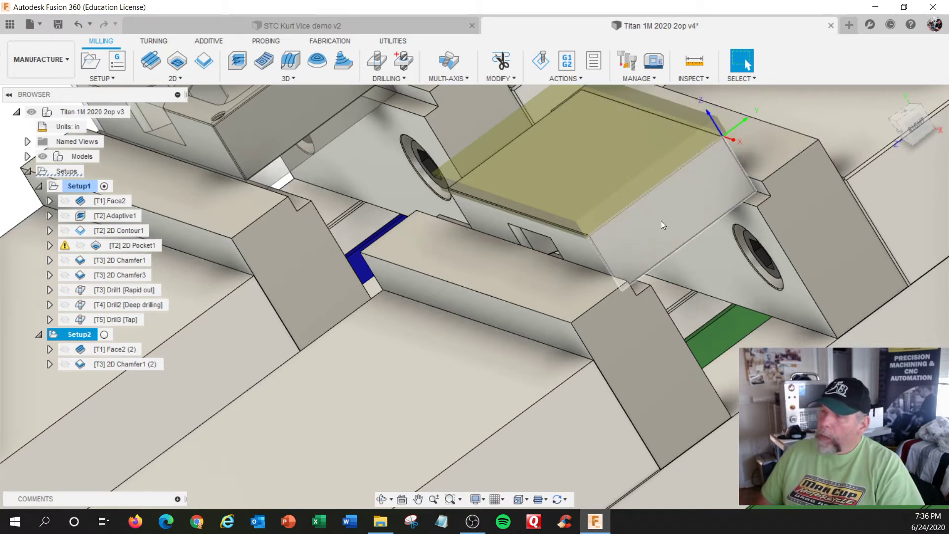
middle_click_drag(673, 203, 703, 173, "shift")
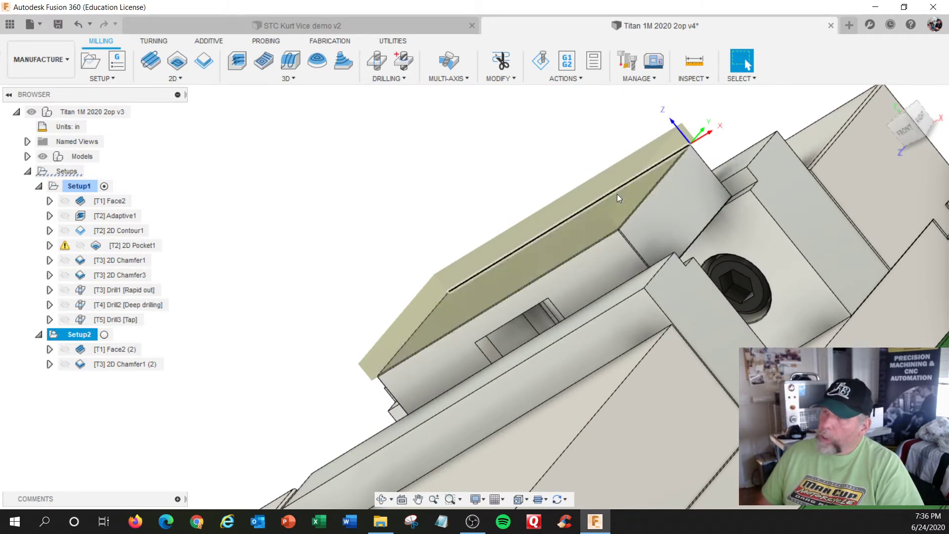
middle_click_drag(673, 197, 628, 215, "shift")
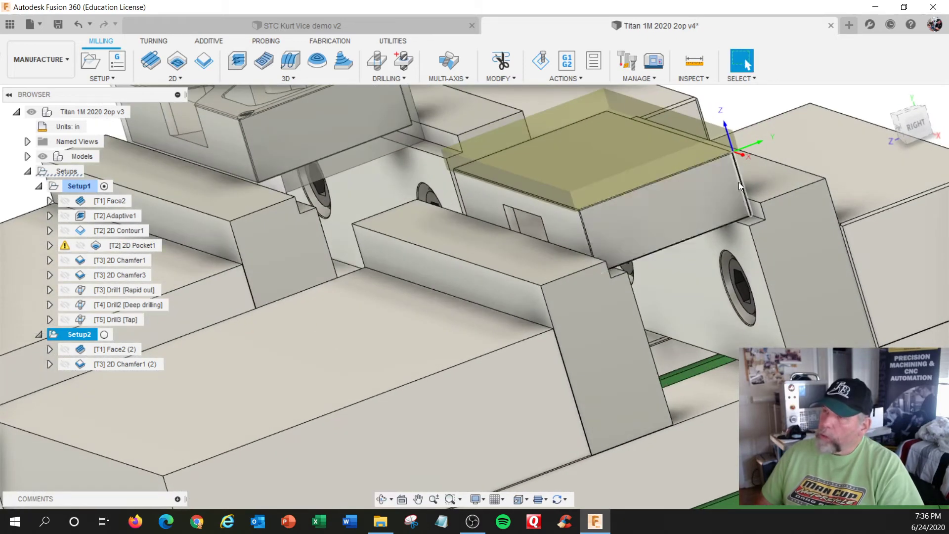
Examine up close how the flipped part's lower edges rest on the green vise's jaw steps beneath the Setup2 stock
scroll(672, 203, "up", 5)
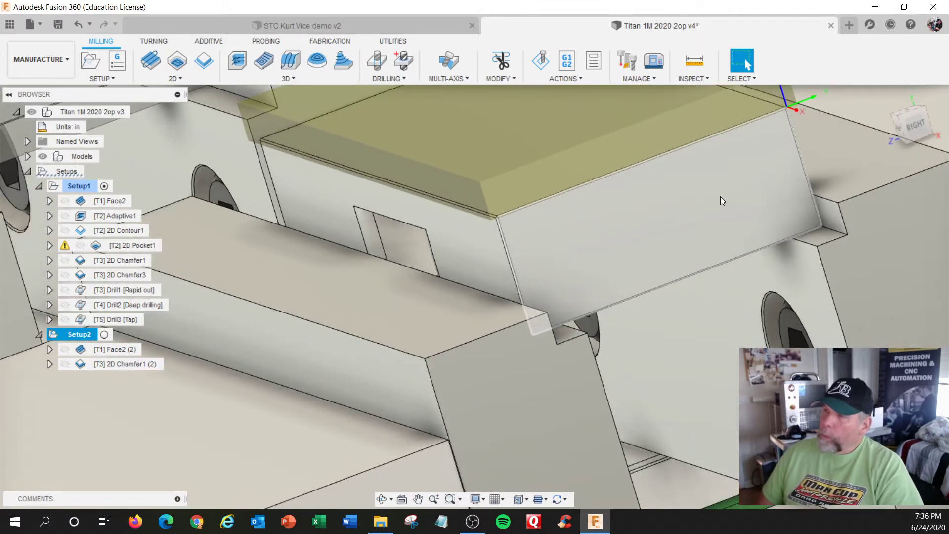
middle_click_drag(720, 197, 817, 159, "shift")
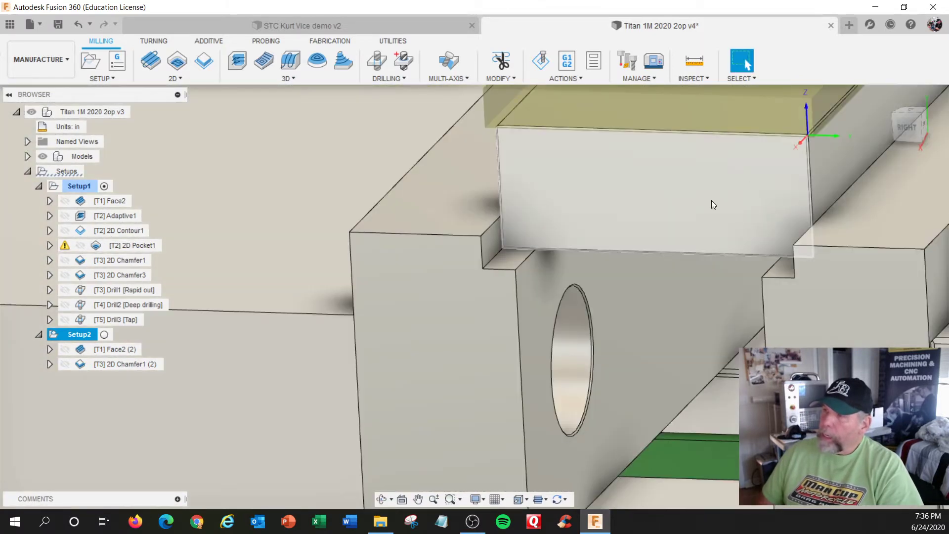
middle_click_drag(711, 200, 759, 187, "shift")
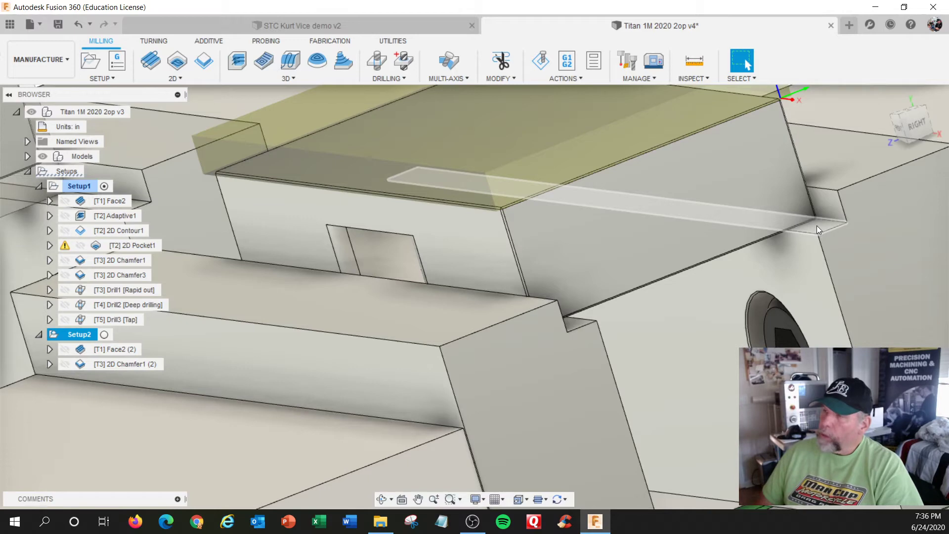
scroll(788, 170, "down", 2)
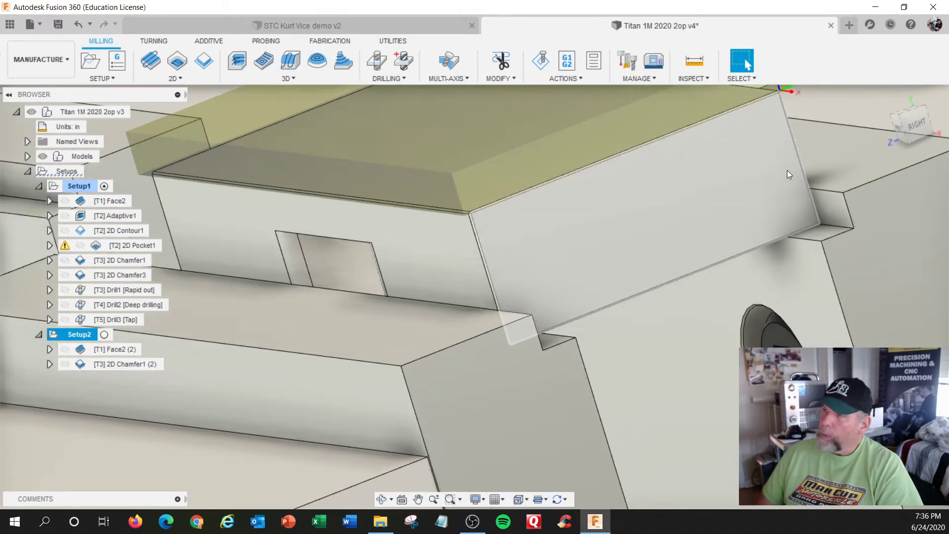
scroll(787, 170, "down", 2)
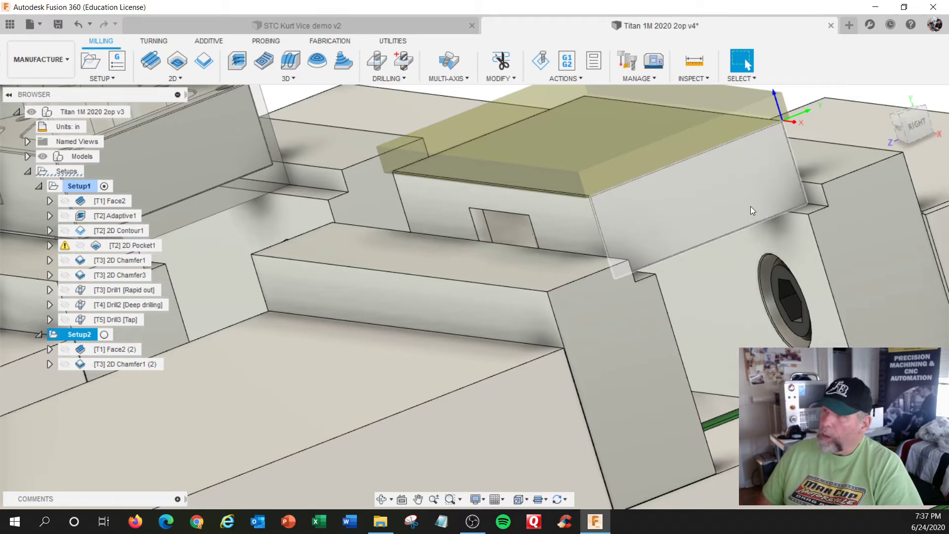
Measure the flipped part's thickness between its underside and its upper face
left_click(695, 77)
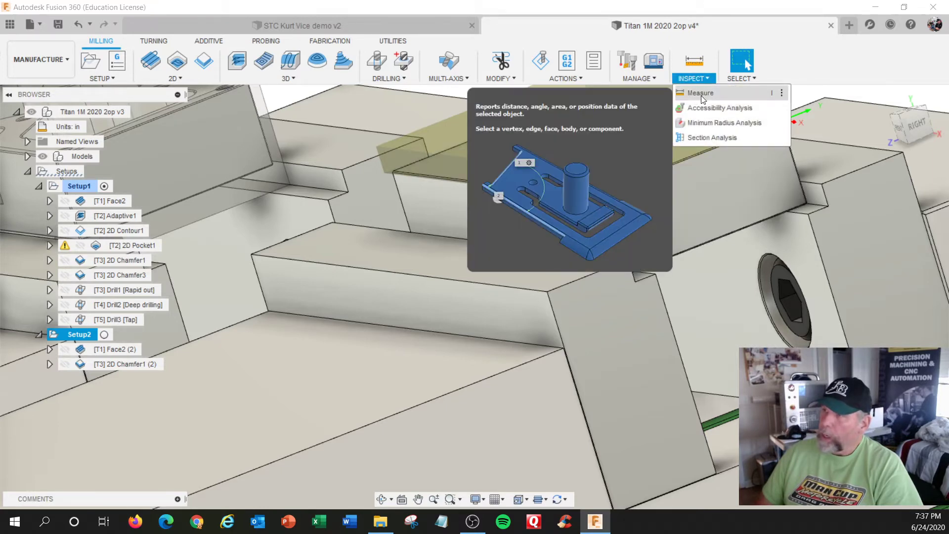
left_click(702, 92)
middle_click_drag(692, 223, 631, 207, "shift")
left_click(613, 152)
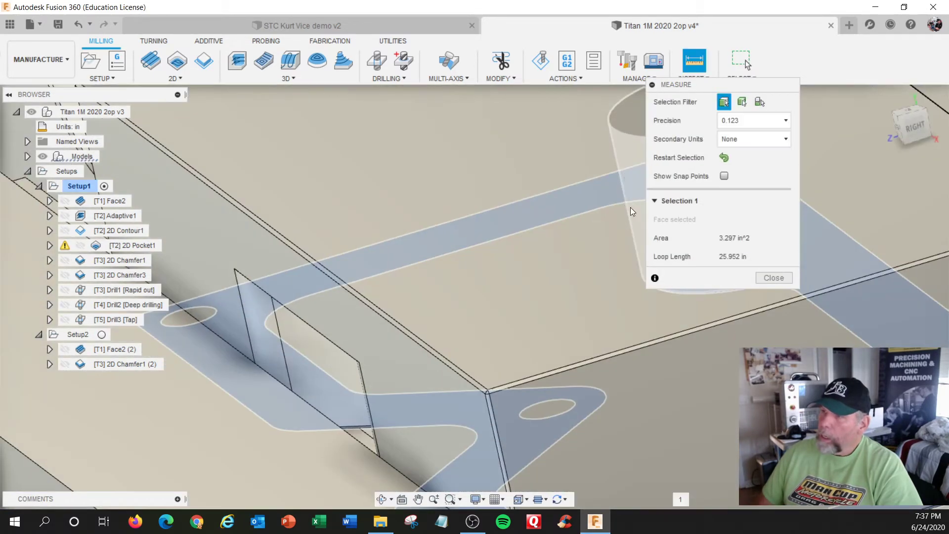
left_click(512, 299)
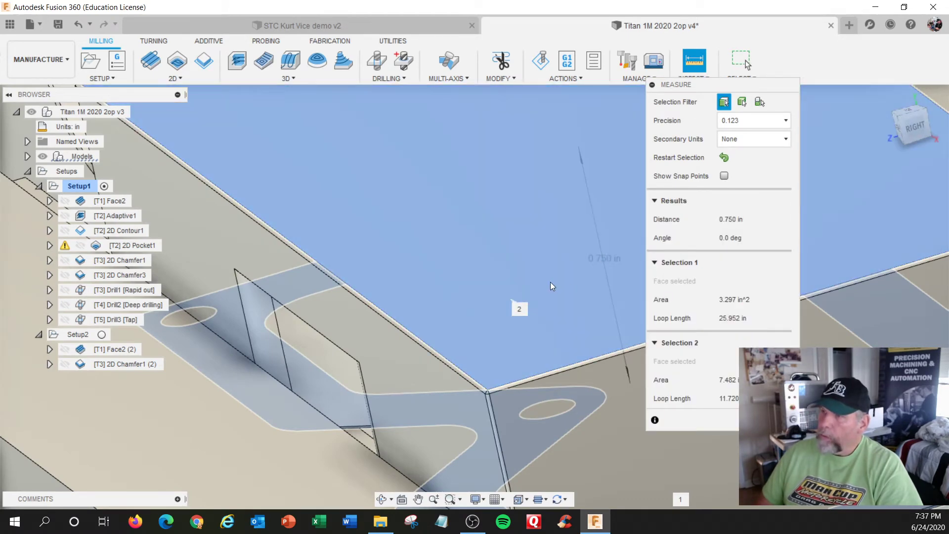
middle_click_drag(550, 282, 546, 257, "shift")
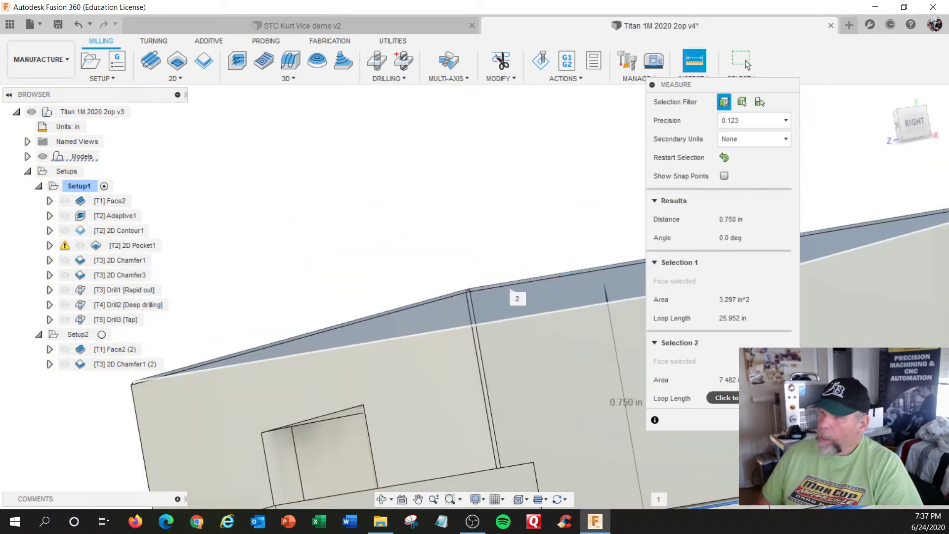
left_click(746, 60)
Select Setup2, show the toolpath of its Face2 (2) operation and expand the operation's tool and WCS entries
scroll(729, 403, "down", 3)
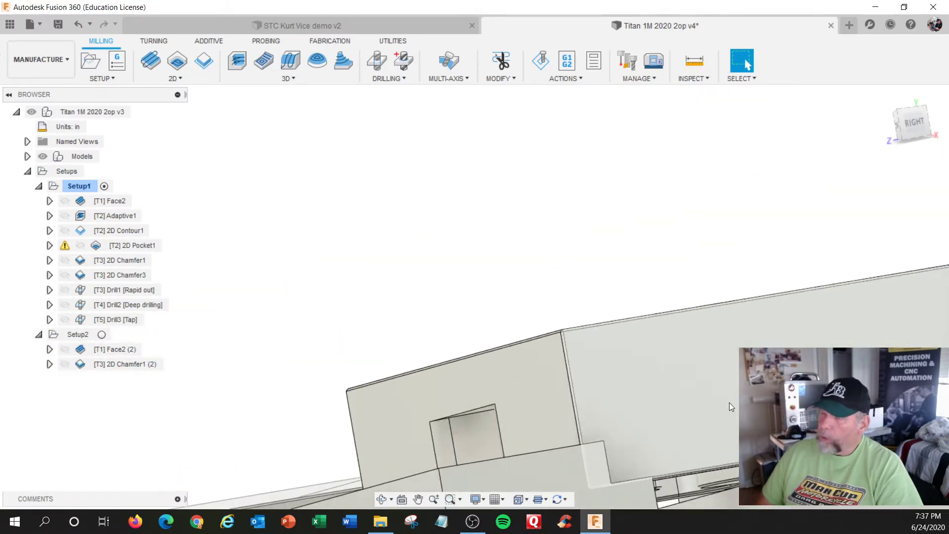
scroll(729, 402, "down", 3)
middle_click_drag(729, 402, 730, 409, "shift")
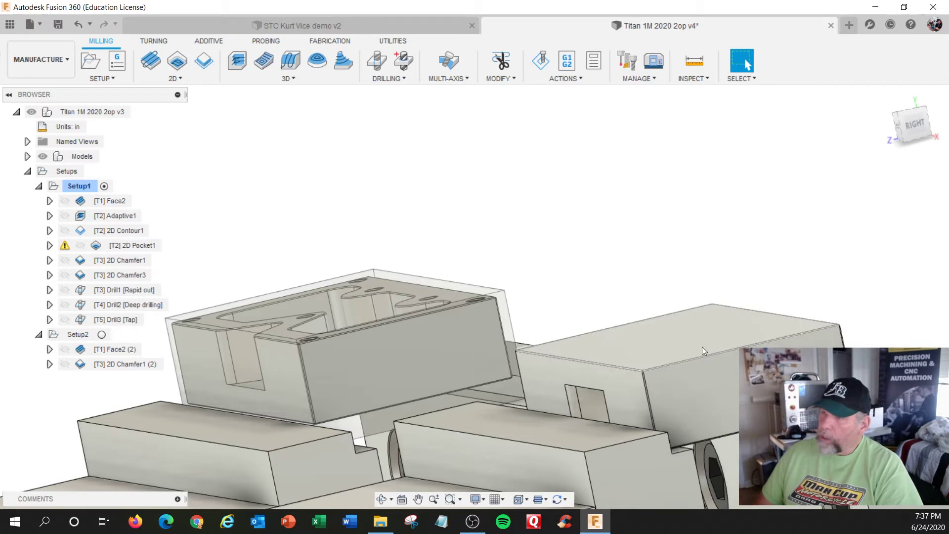
left_click(85, 335)
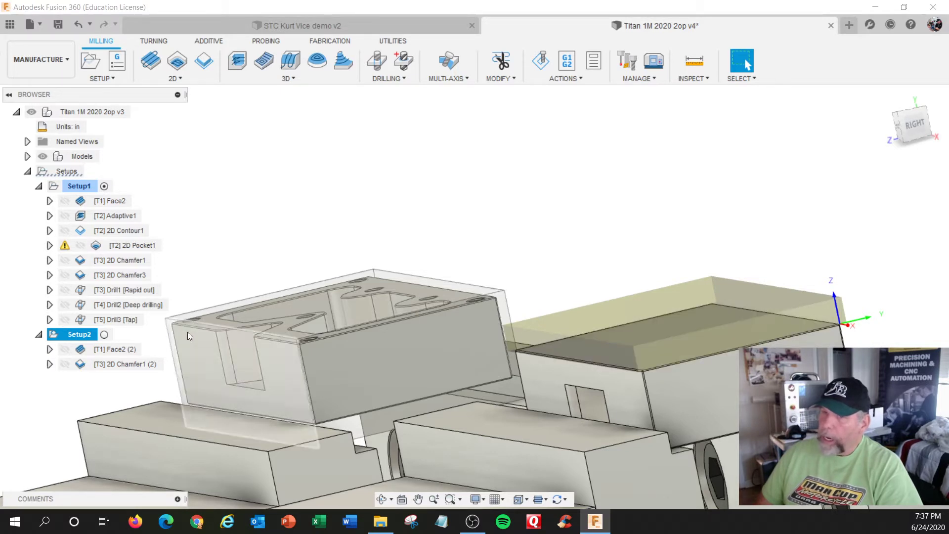
left_click(66, 351)
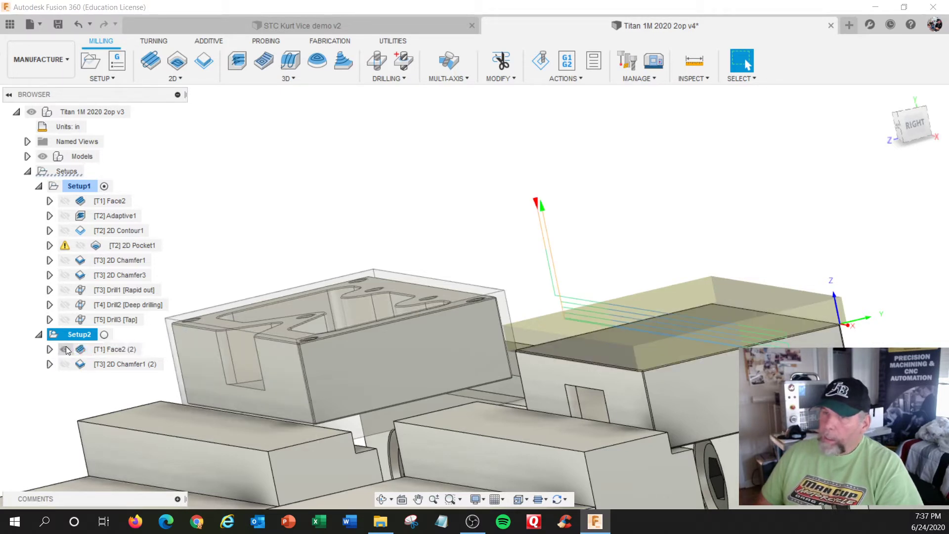
left_click(49, 350)
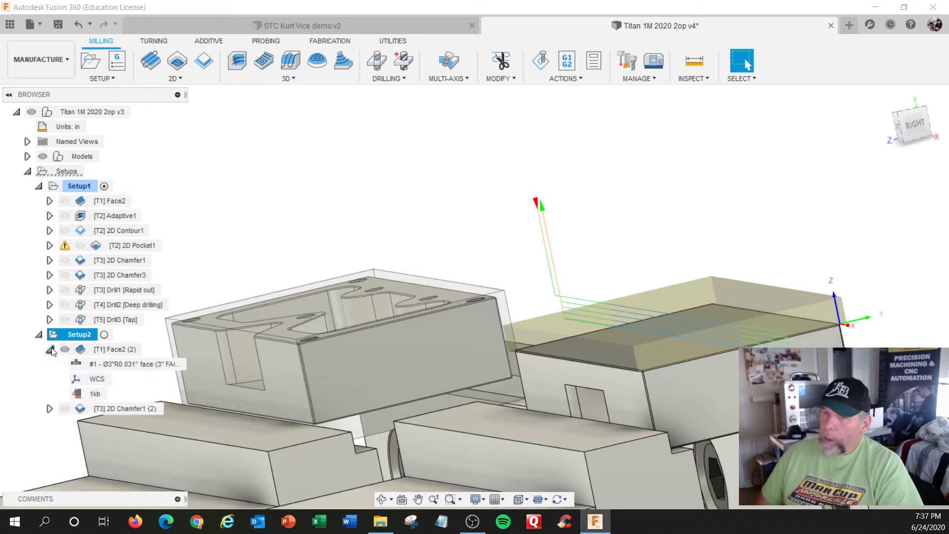
left_click(105, 348)
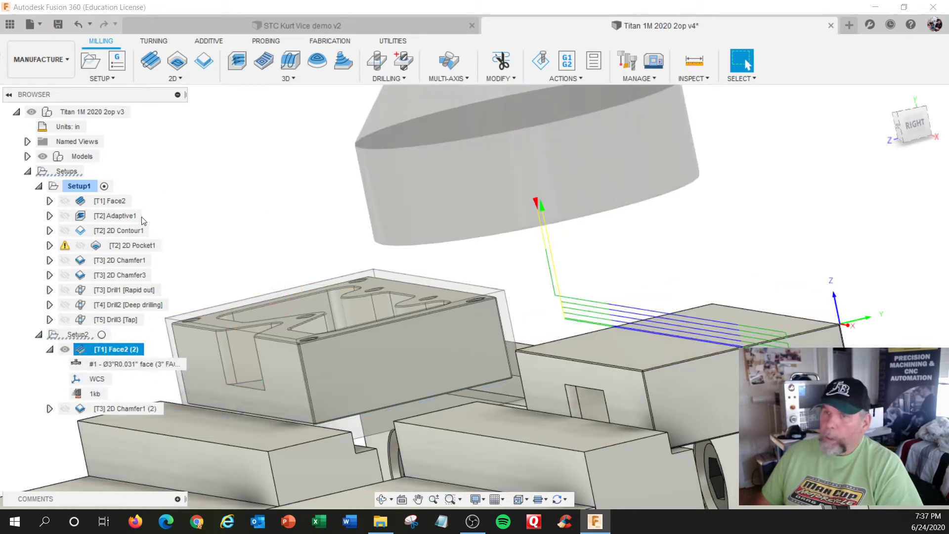
Try referencing the Face2 (2) clearance height from Stock top in the operation's heights settings
right_click(108, 352)
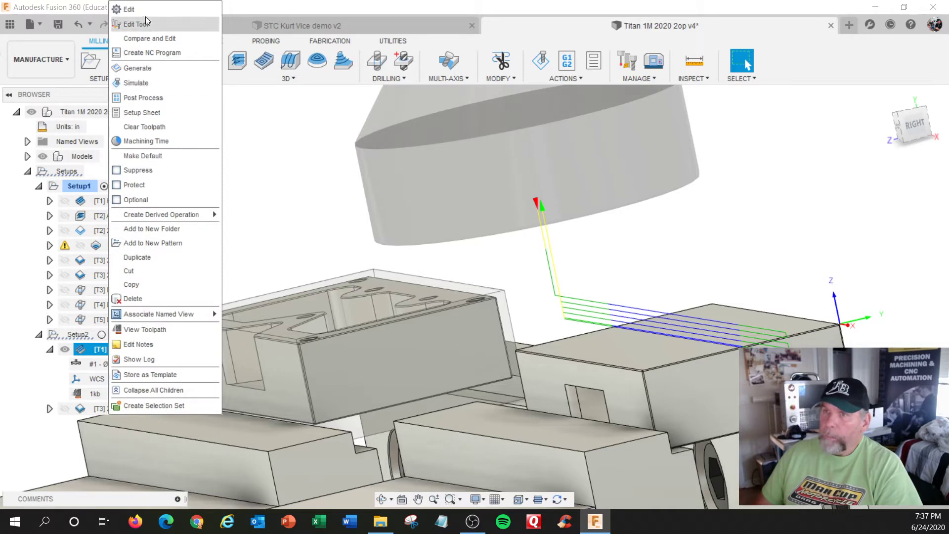
left_click(164, 13)
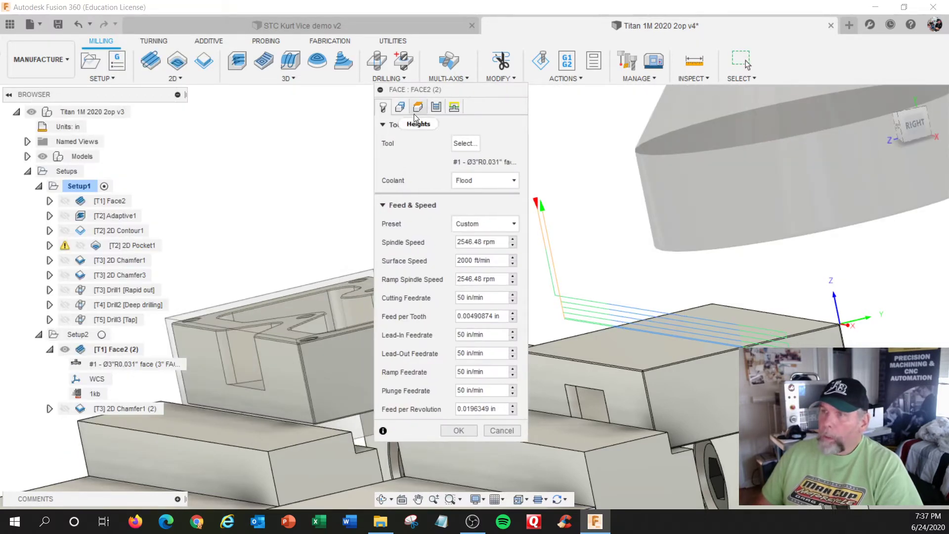
left_click(417, 108)
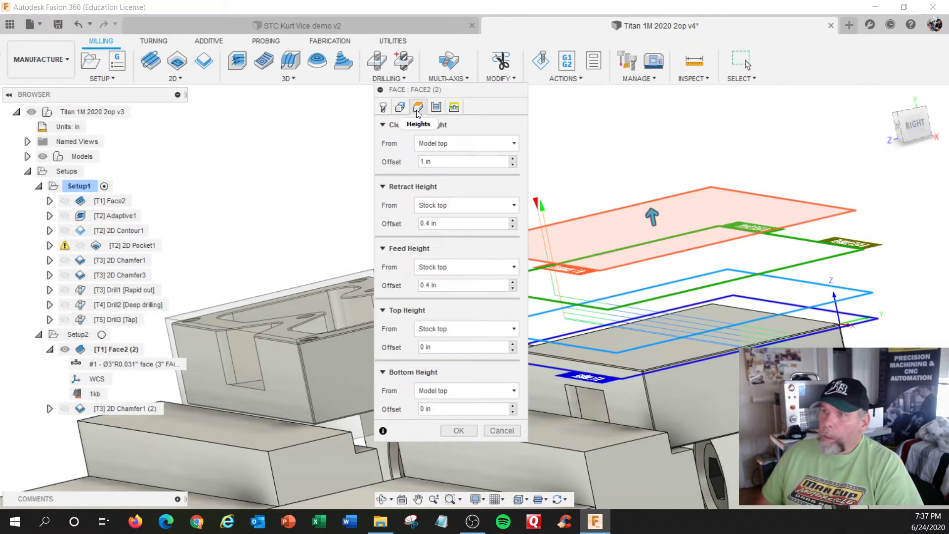
left_click(481, 148)
left_click(482, 149)
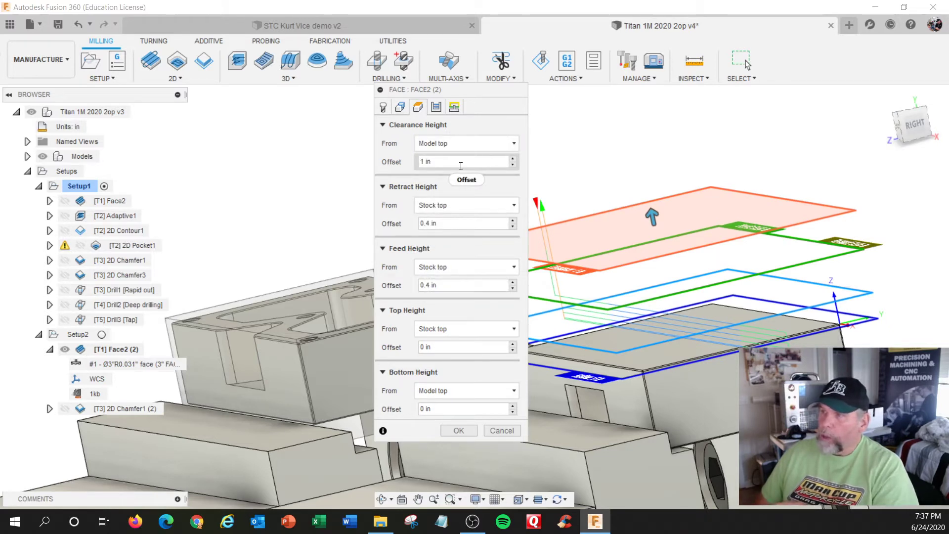
left_click(481, 142)
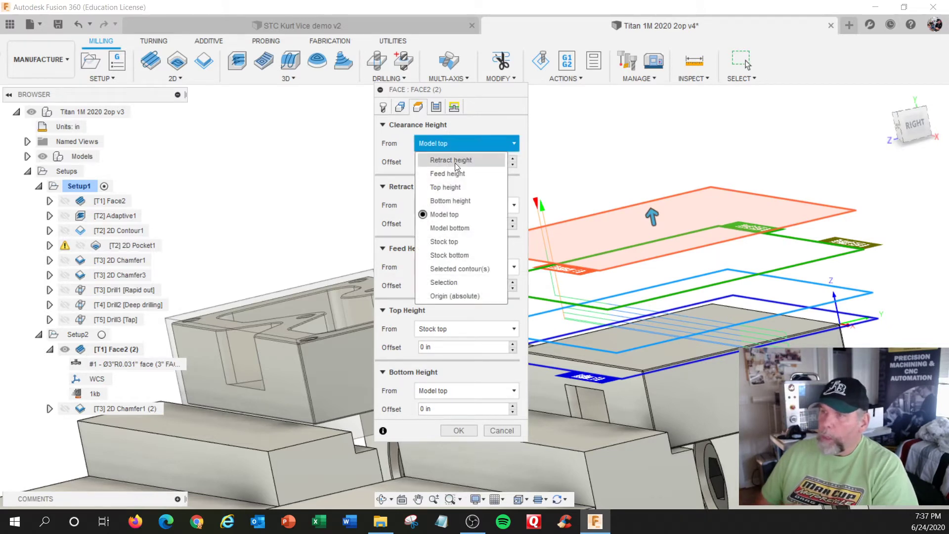
left_click(447, 242)
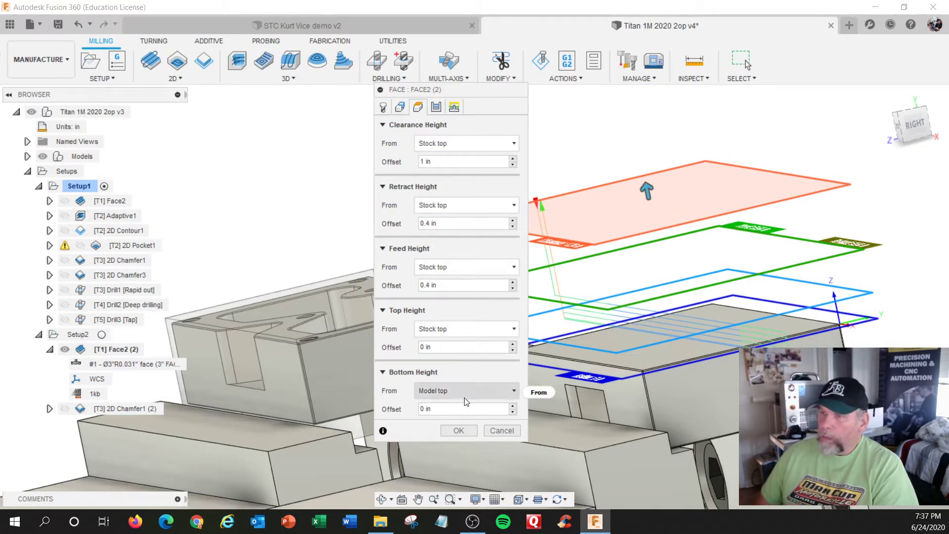
mouse_move(465, 401)
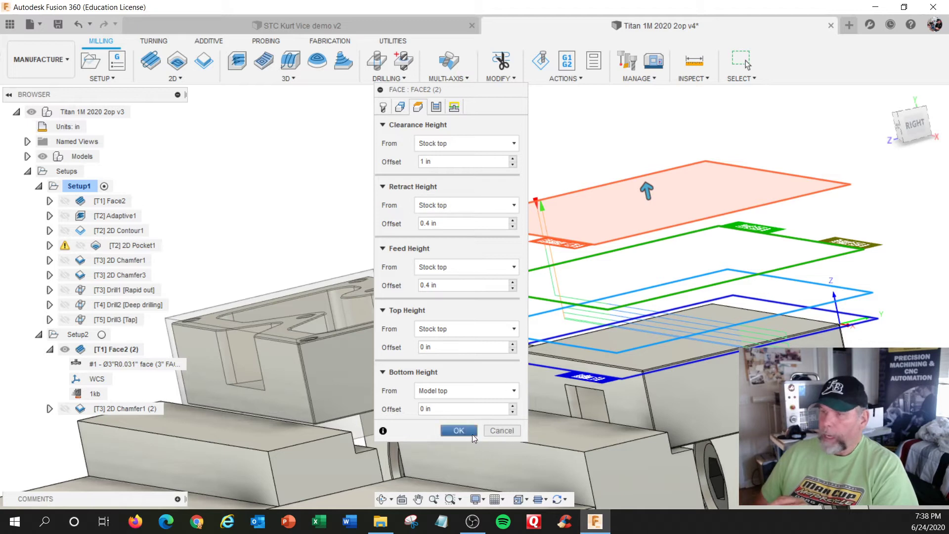
left_click(496, 432)
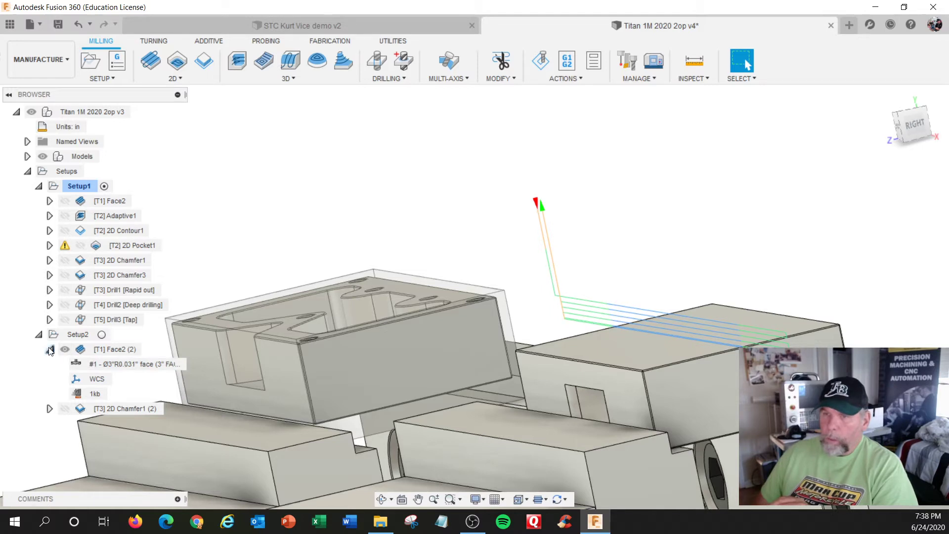
Open Face2 (2) for editing and review its geometry, heights and passes, including the maximum stepdown and pass direction
left_click(109, 350)
right_click(108, 351)
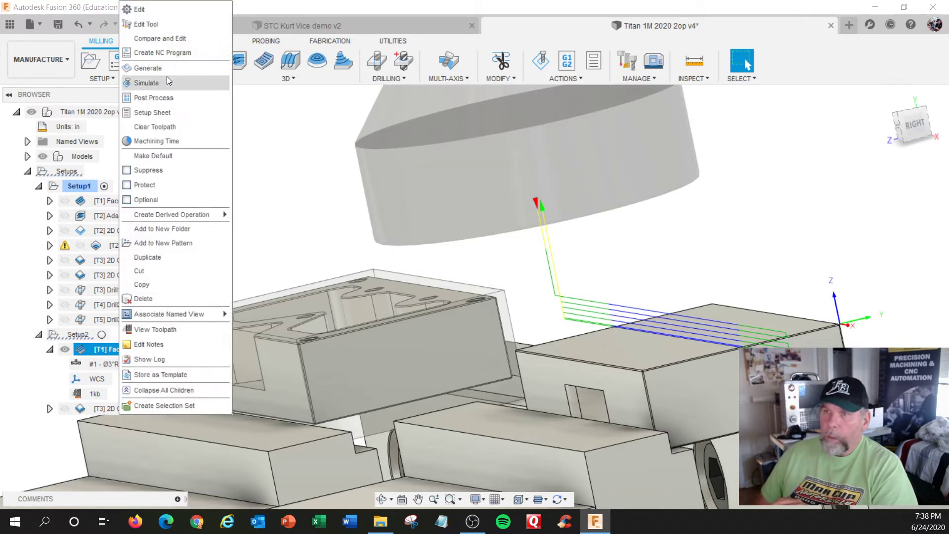
left_click(166, 14)
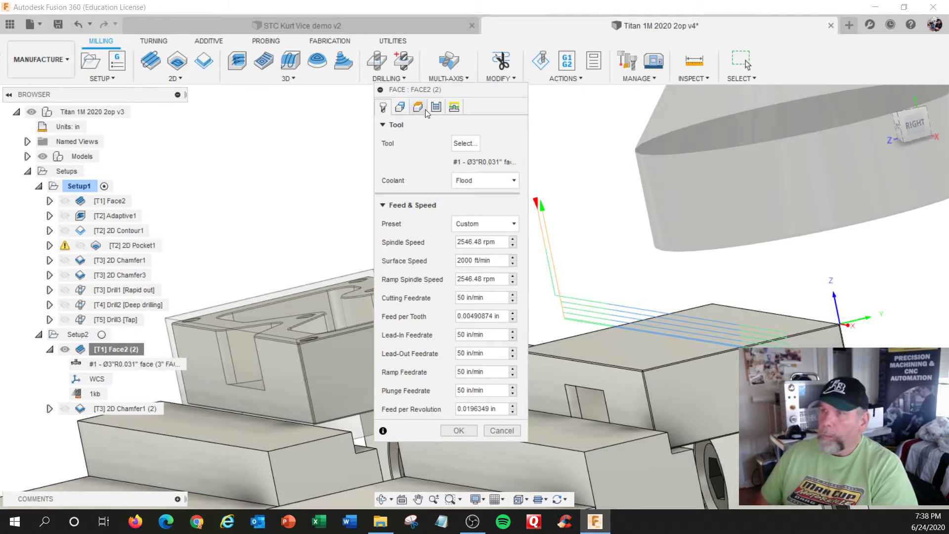
left_click_drag(438, 92, 555, 76)
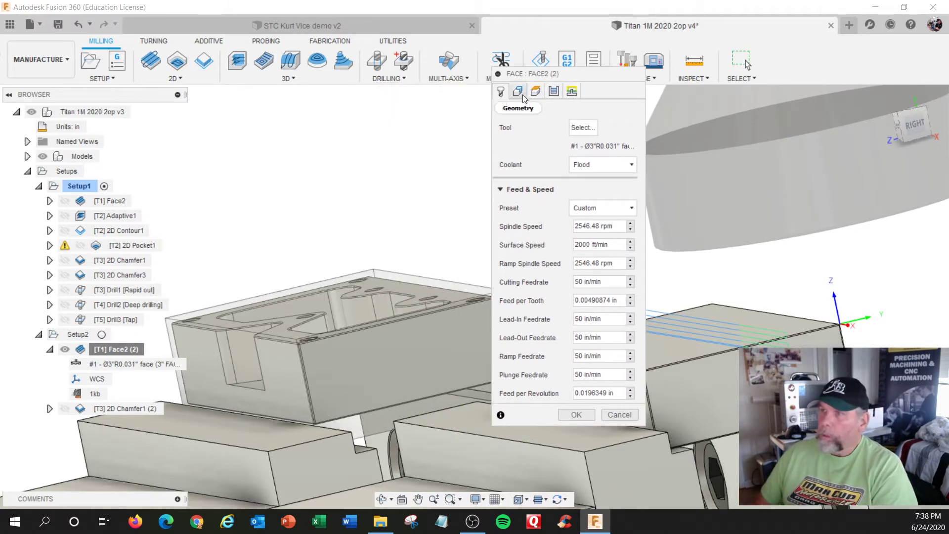
left_click(518, 91)
left_click(538, 92)
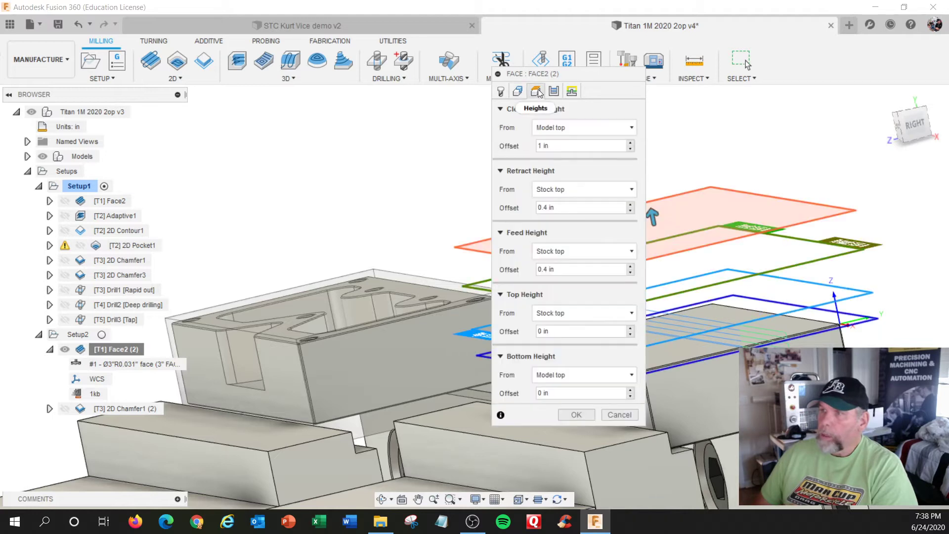
left_click(555, 92)
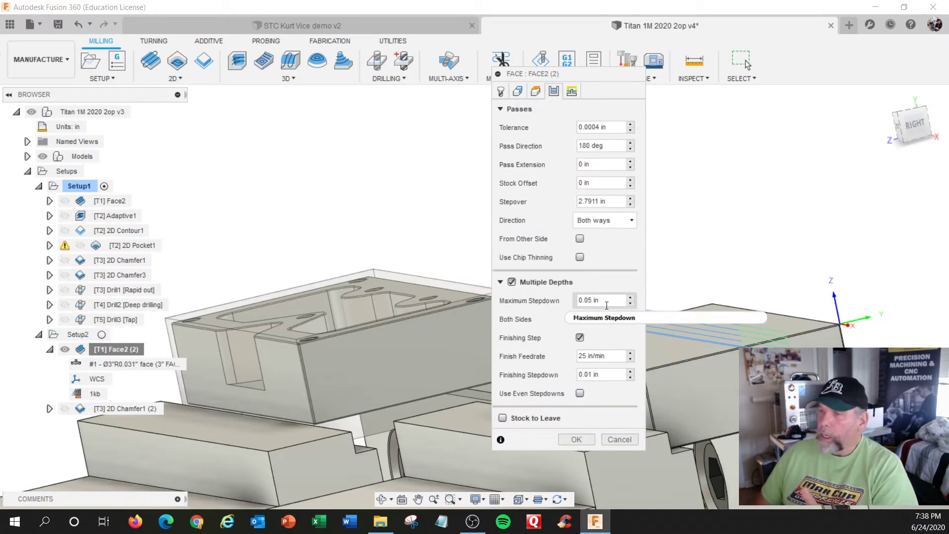
mouse_move(613, 301)
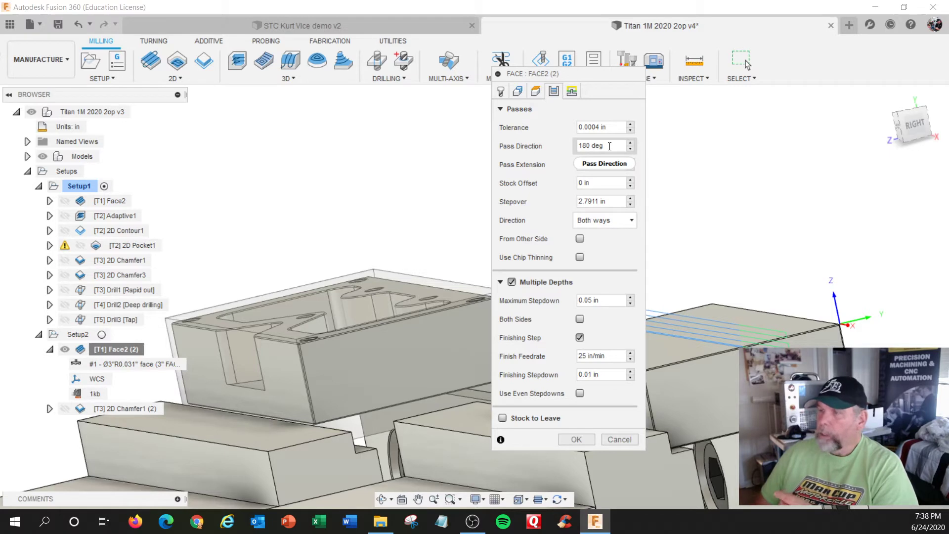
mouse_move(610, 146)
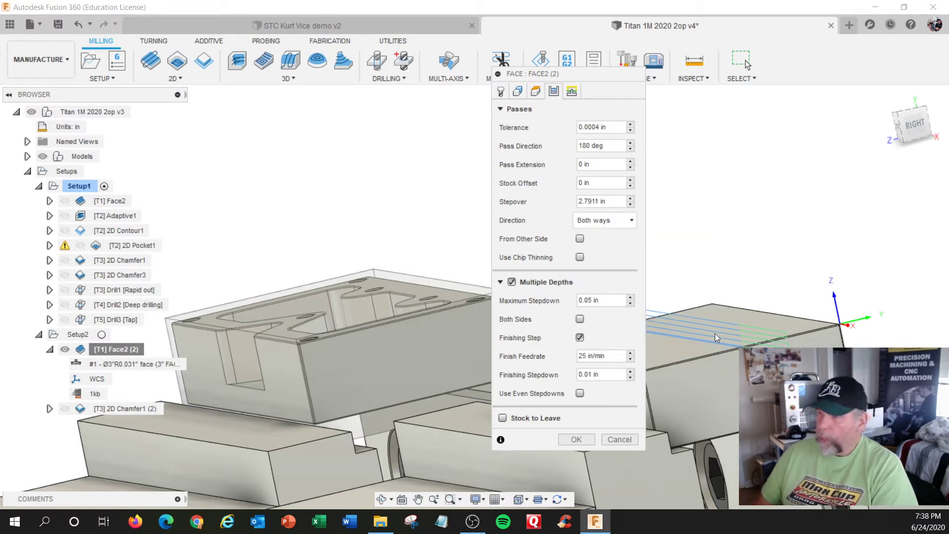
Review the linking and pass settings of Face2 (2) against its toolpath over the flipped part, leave them unedited and collapse the operation
scroll(697, 343, "up", 5)
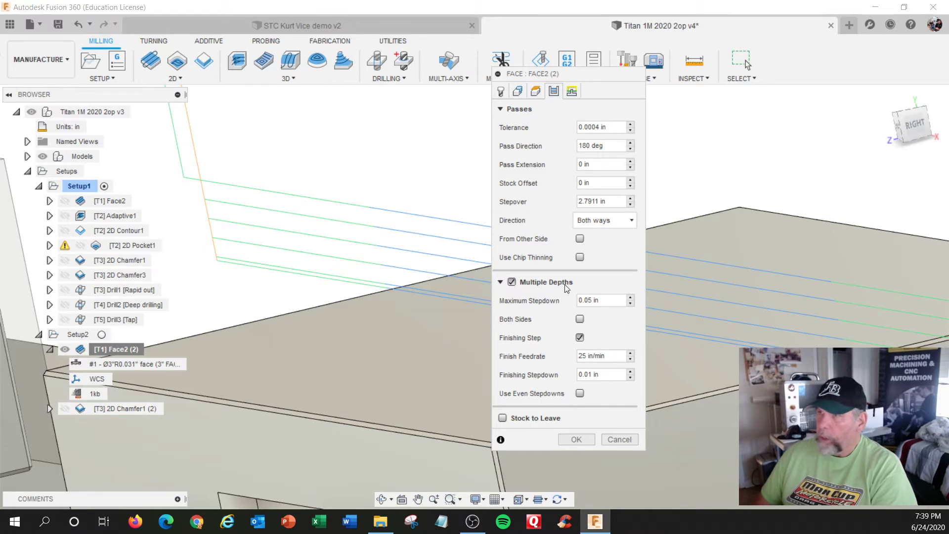
left_click(572, 91)
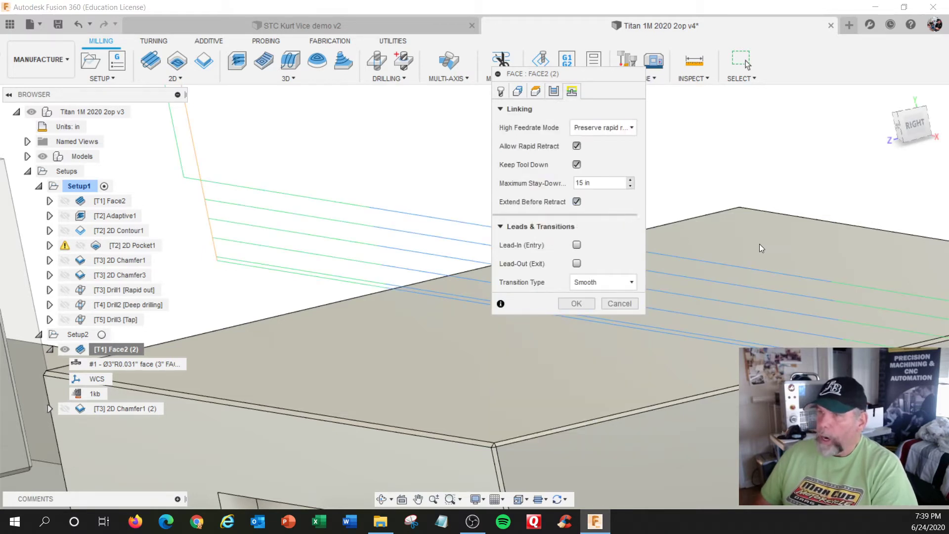
scroll(798, 242, "down", 2)
scroll(796, 238, "down", 5)
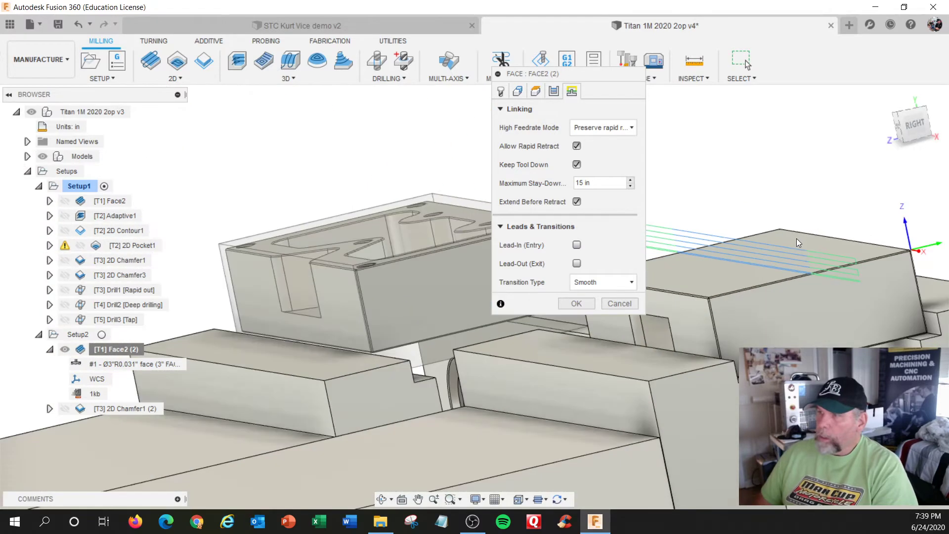
left_click_drag(577, 77, 372, 97)
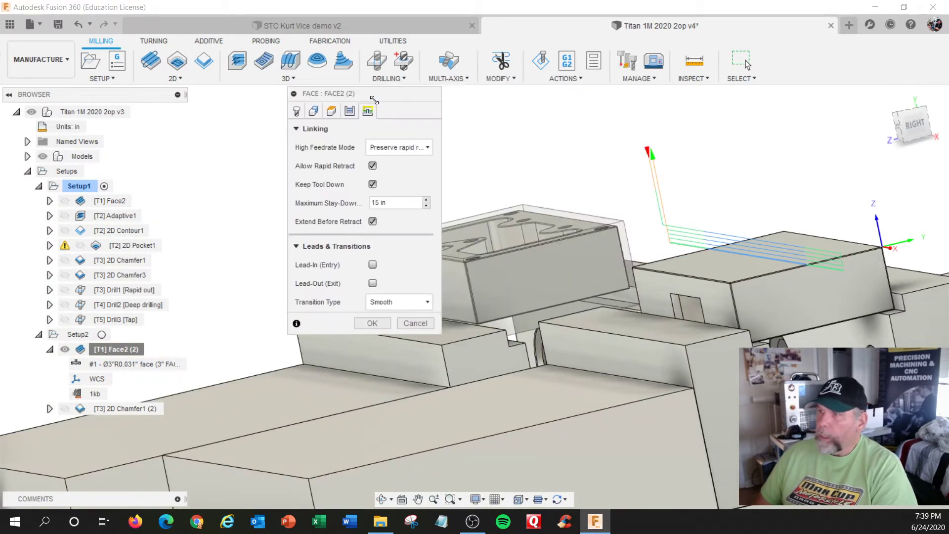
middle_click_drag(686, 285, 749, 288, "shift")
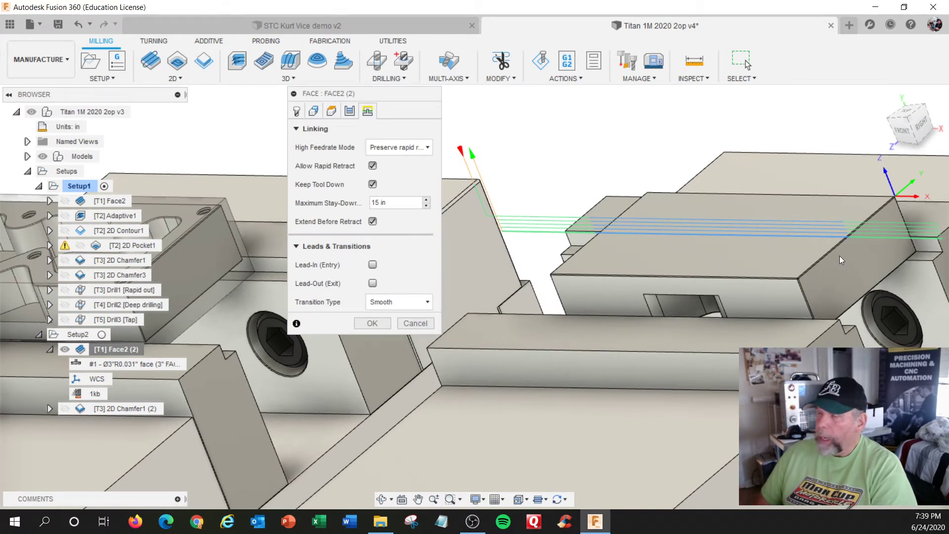
scroll(839, 256, "down", 3)
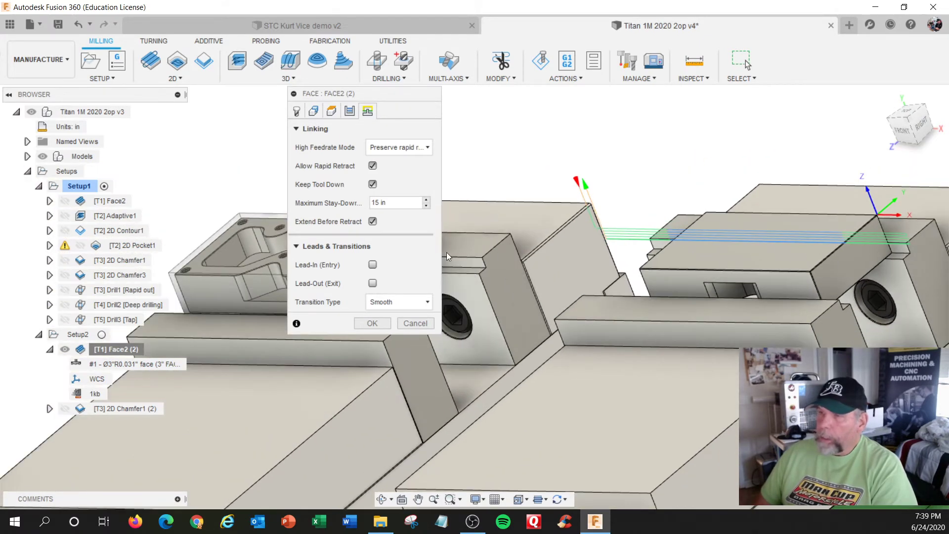
left_click(350, 111)
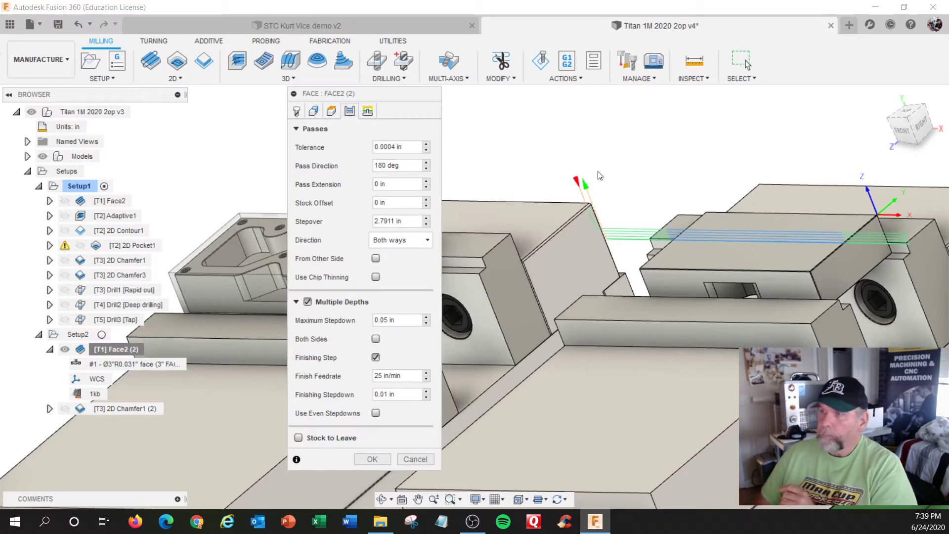
left_click(420, 463)
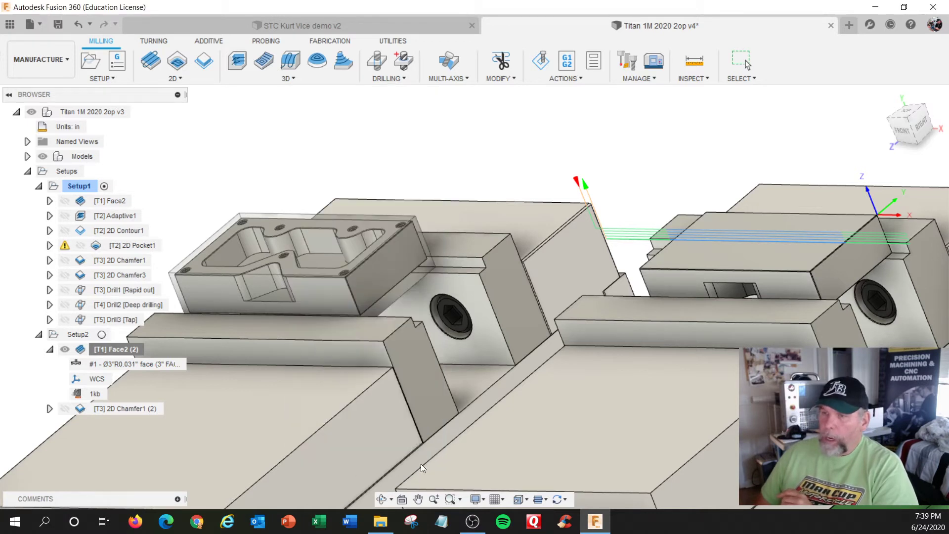
left_click(51, 350)
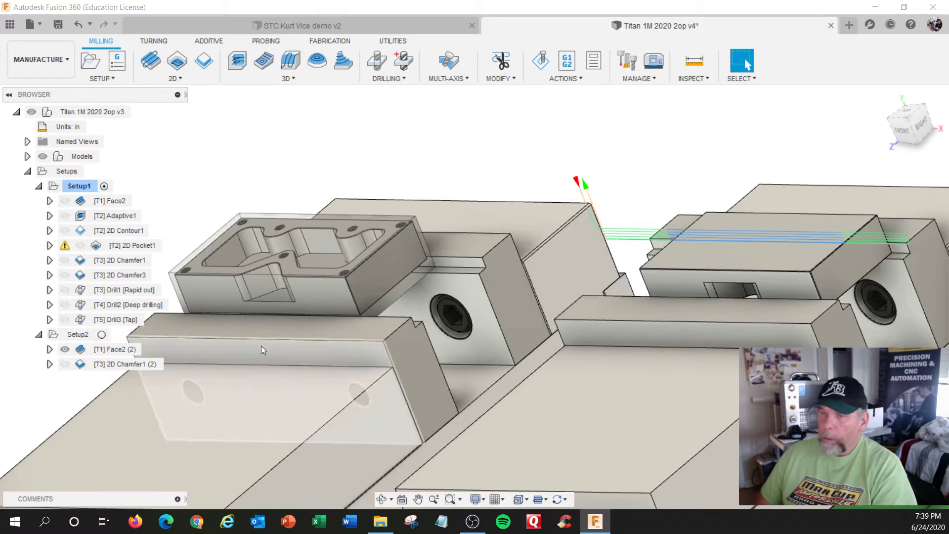
Edit the 2D Chamfer1 (2) operation, check its contour selection on the flipped part's upper edge, and set the chamfer width to 0 in
scroll(841, 285, "up", 3)
scroll(838, 288, "up", 3)
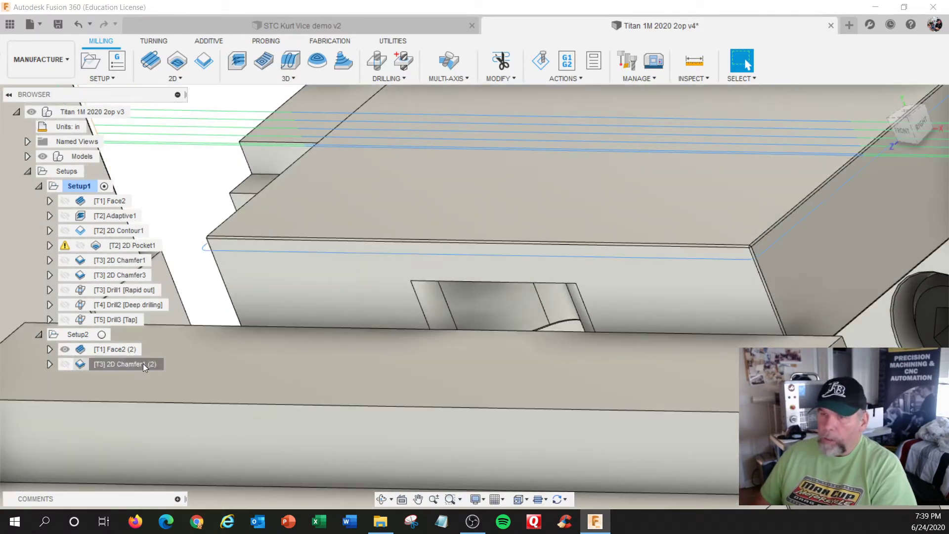
left_click(143, 364)
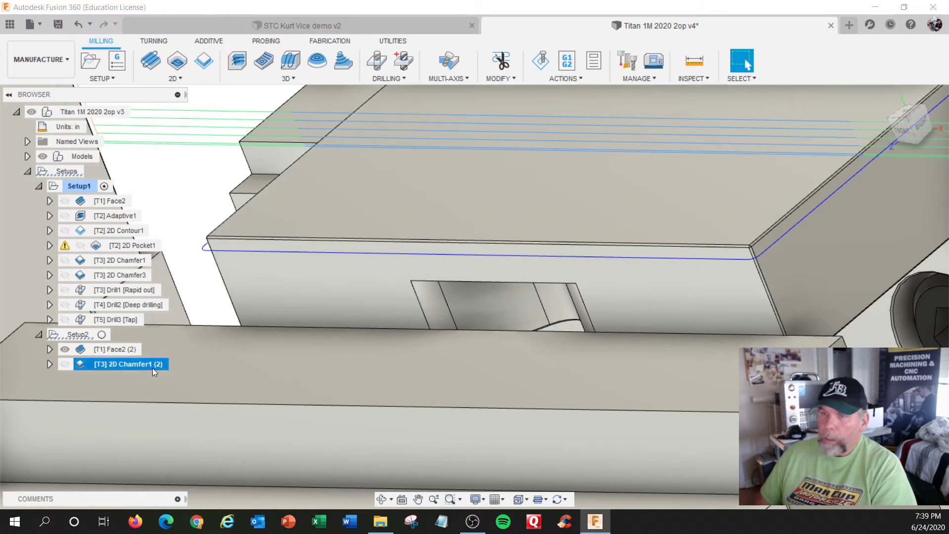
right_click(152, 367)
left_click(192, 11)
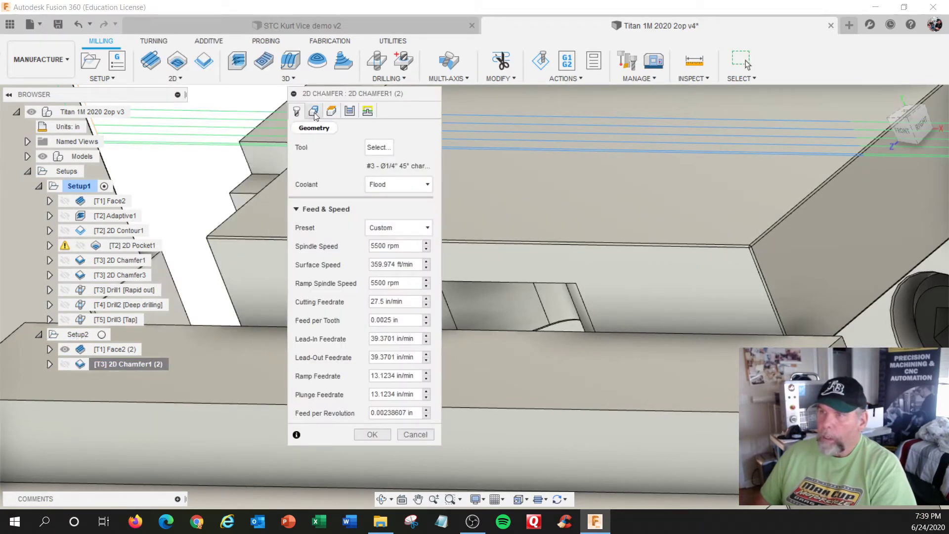
left_click(313, 112)
scroll(675, 230, "up", 5)
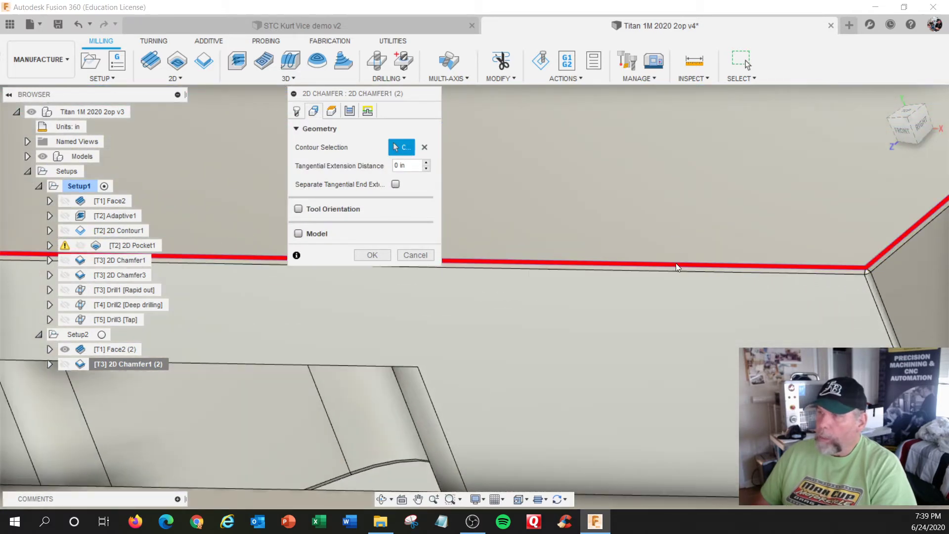
left_click(352, 112)
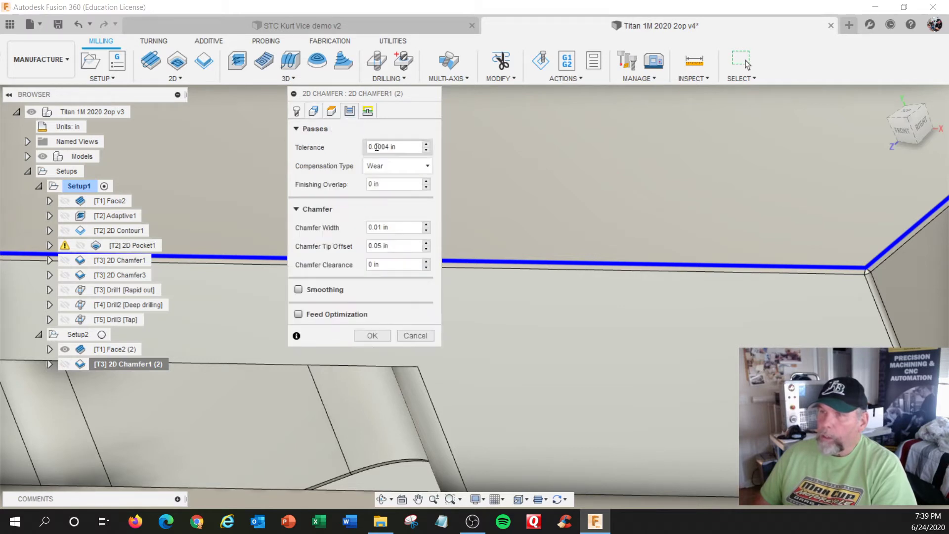
left_click_drag(389, 226, 339, 229)
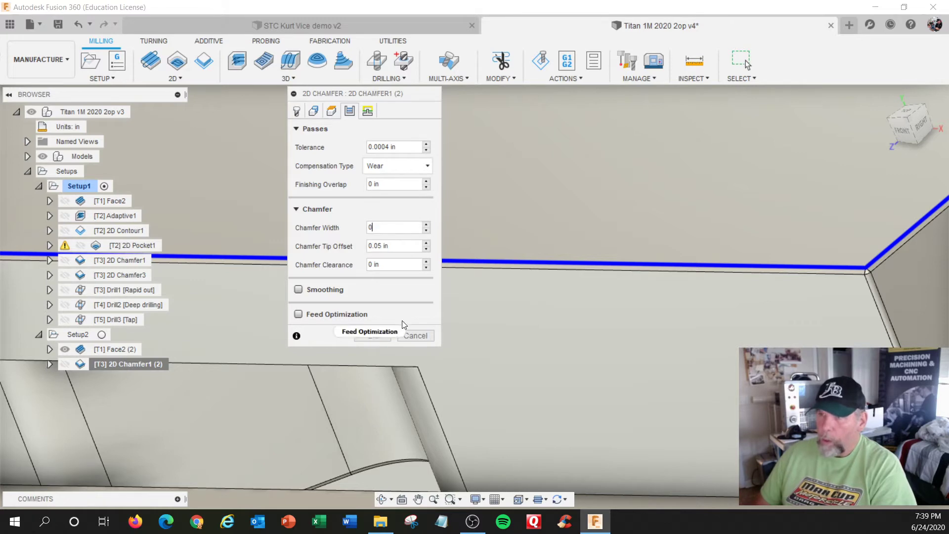
left_click(379, 337)
Examine the 2D Chamfer1 (2) toolpath along the modelled chamfer edge, and its placement within the whole two-vise arrangement
scroll(462, 256, "up", 5)
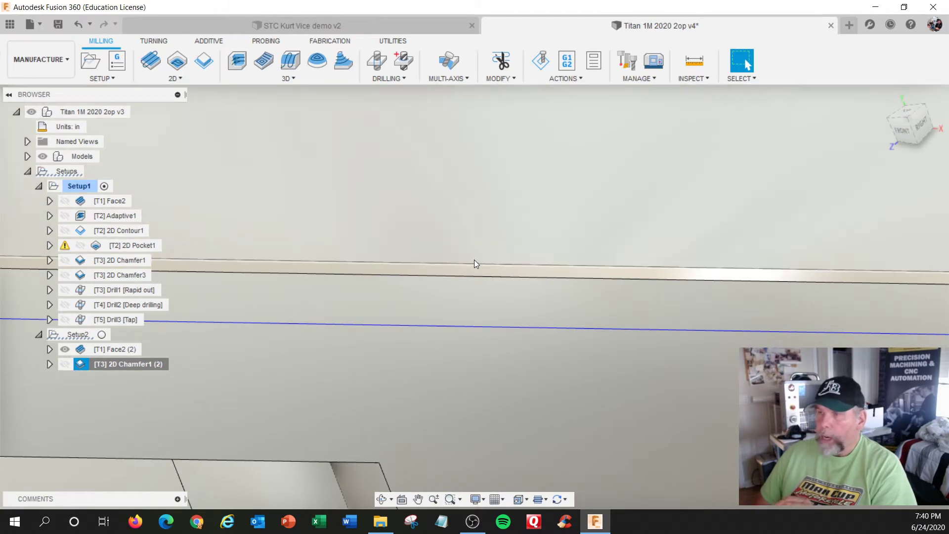
scroll(485, 242, "down", 4)
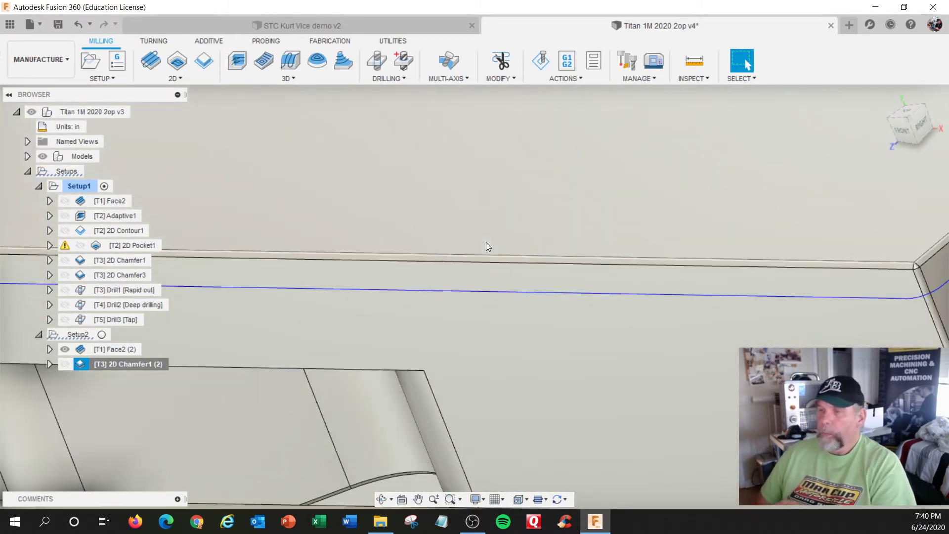
scroll(486, 243, "down", 2)
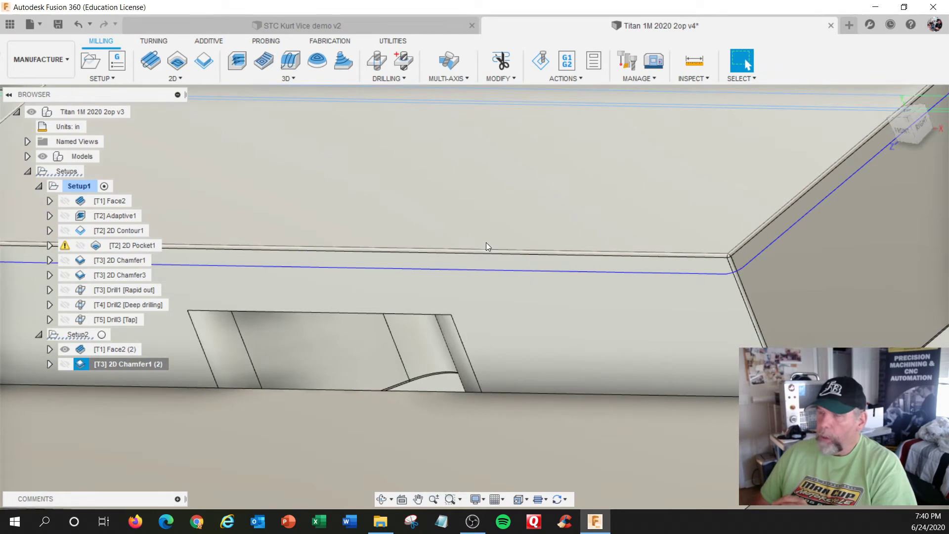
scroll(471, 254, "up", 2)
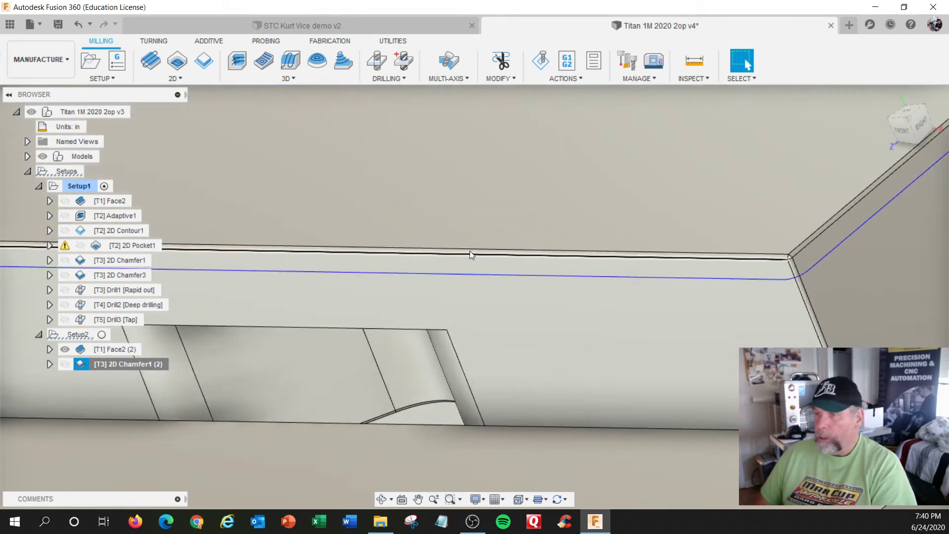
scroll(494, 241, "down", 2)
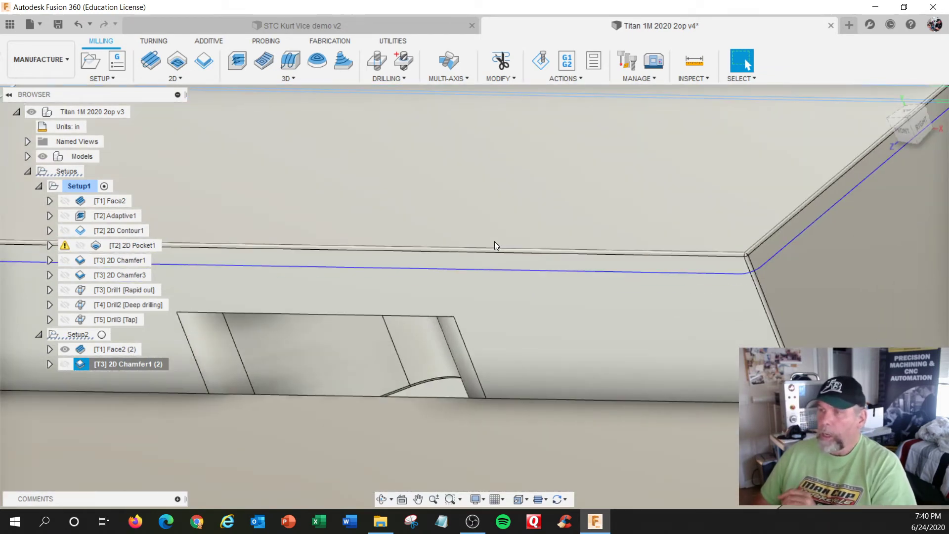
scroll(494, 241, "down", 6)
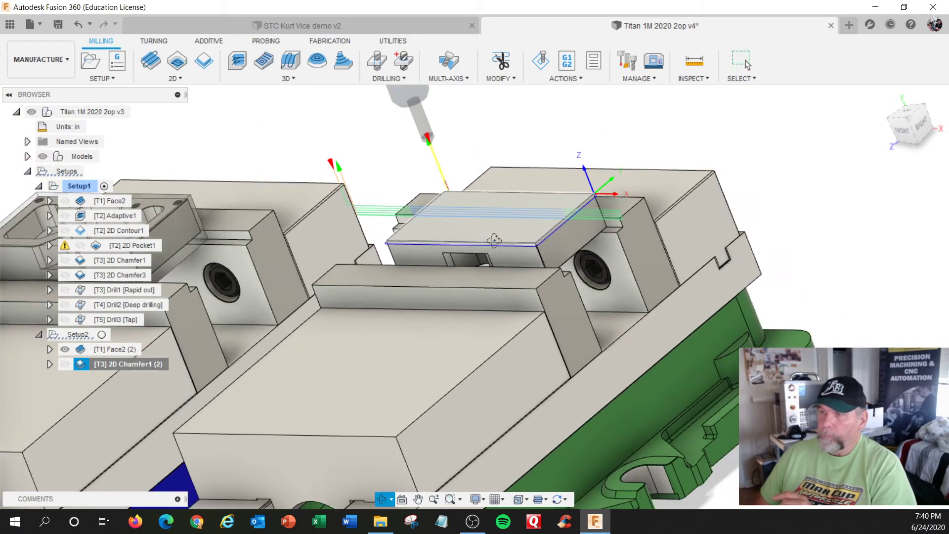
scroll(494, 241, "down", 8)
middle_click_drag(497, 251, 485, 252, "shift")
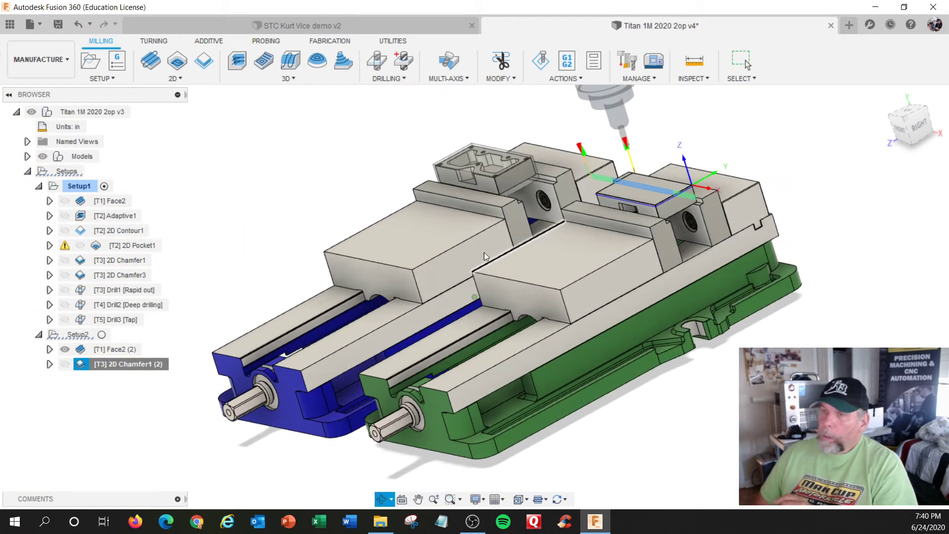
Select Setup1 and Setup2 together and review the commands available for both, without running any, and clear the selection
left_click(73, 186)
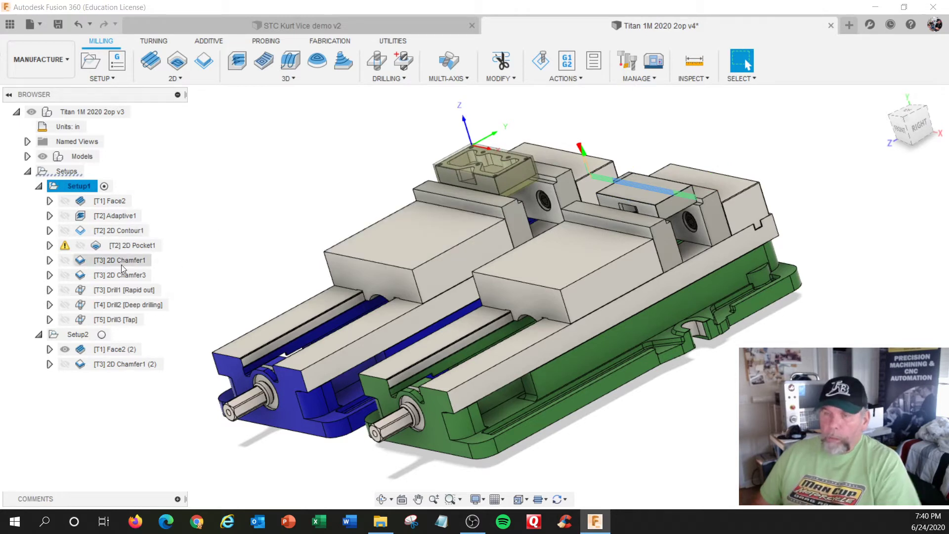
left_click(84, 334, "ctrl")
right_click(88, 191)
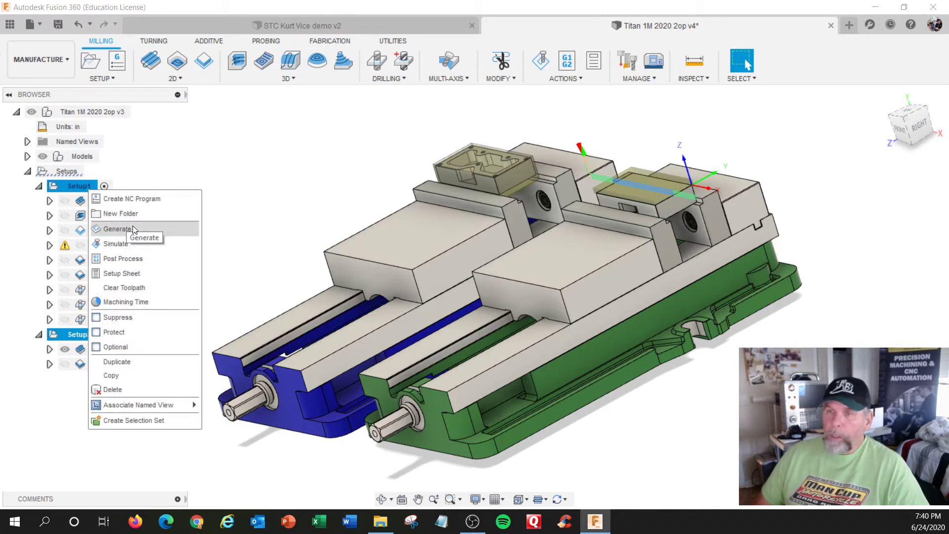
left_click(73, 187)
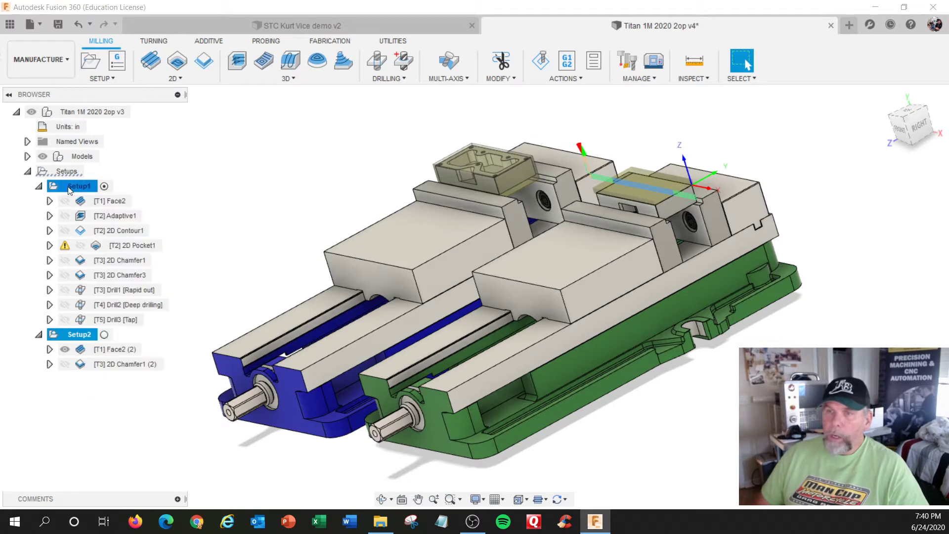
right_click(70, 190)
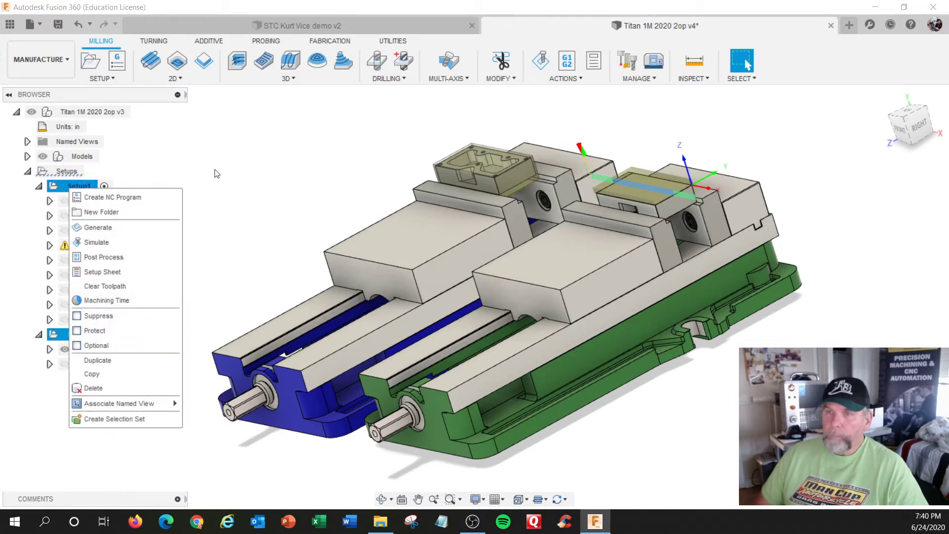
left_click(74, 187)
right_click(67, 185)
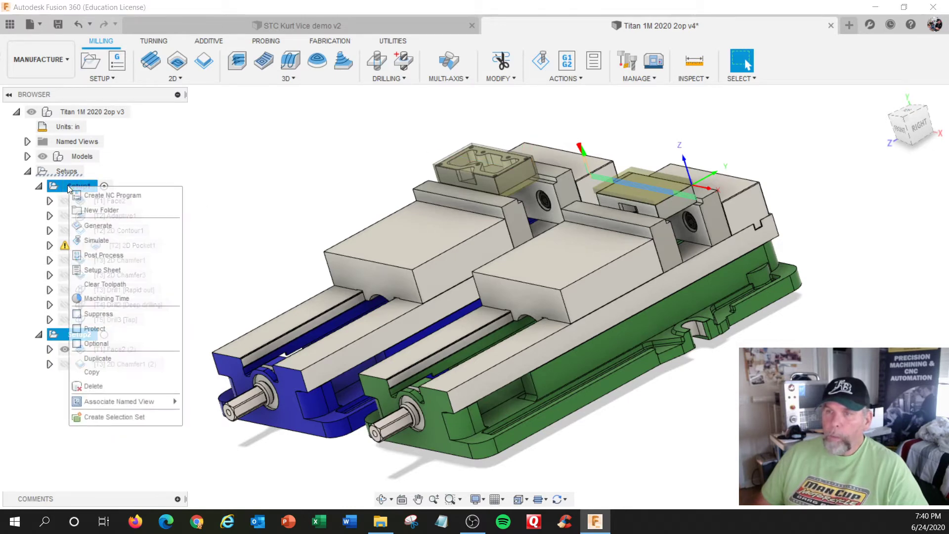
left_click(221, 176)
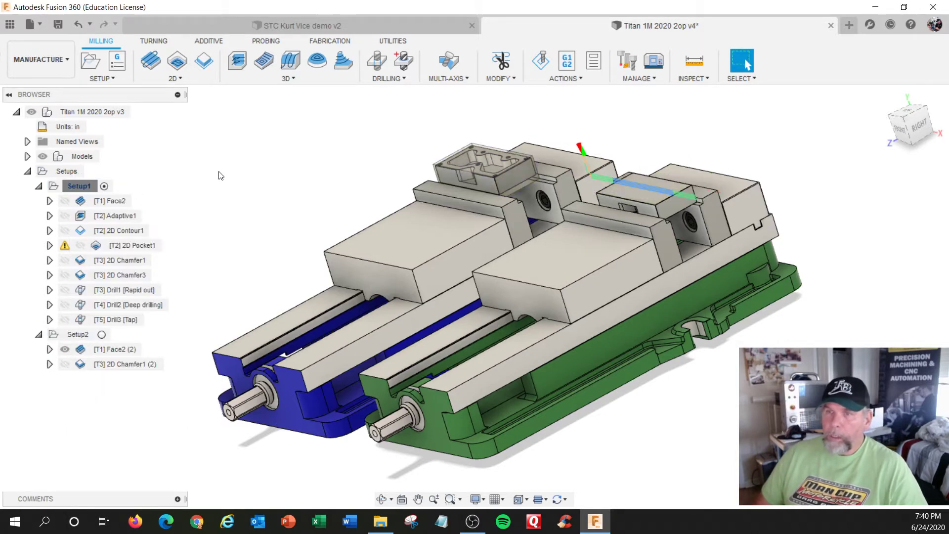
Edit Setup1's post-processing settings, setting the program comment to "Titan 1M STC 2OP"
right_click(78, 189)
left_click(97, 197)
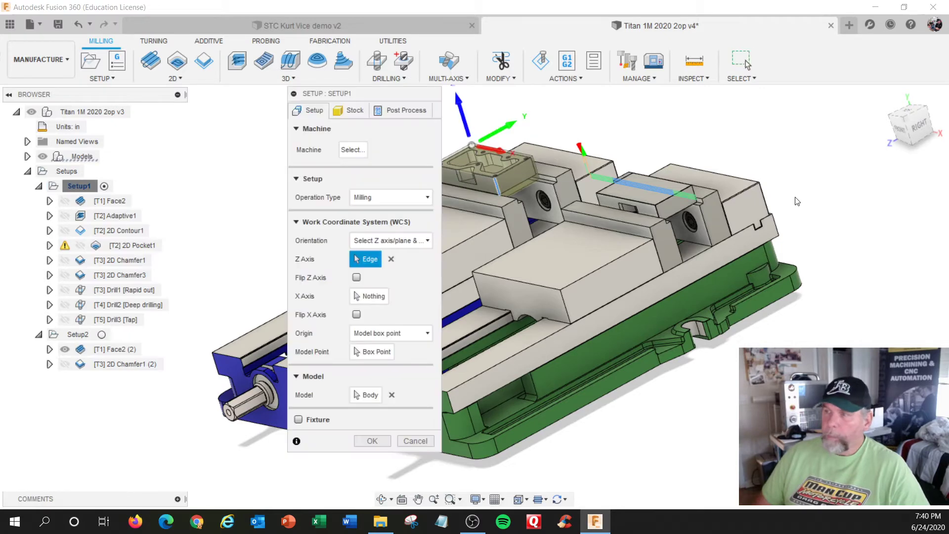
left_click_drag(361, 93, 742, 81)
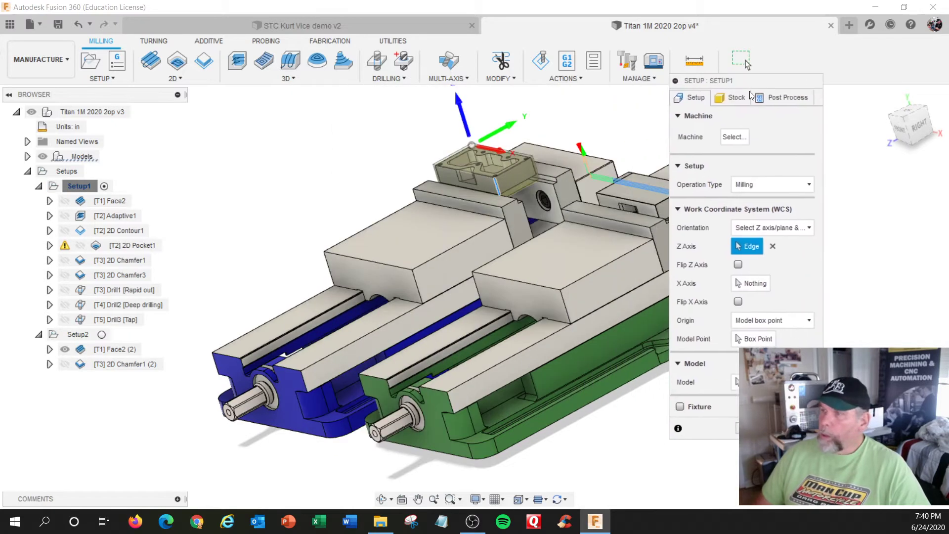
left_click(791, 98)
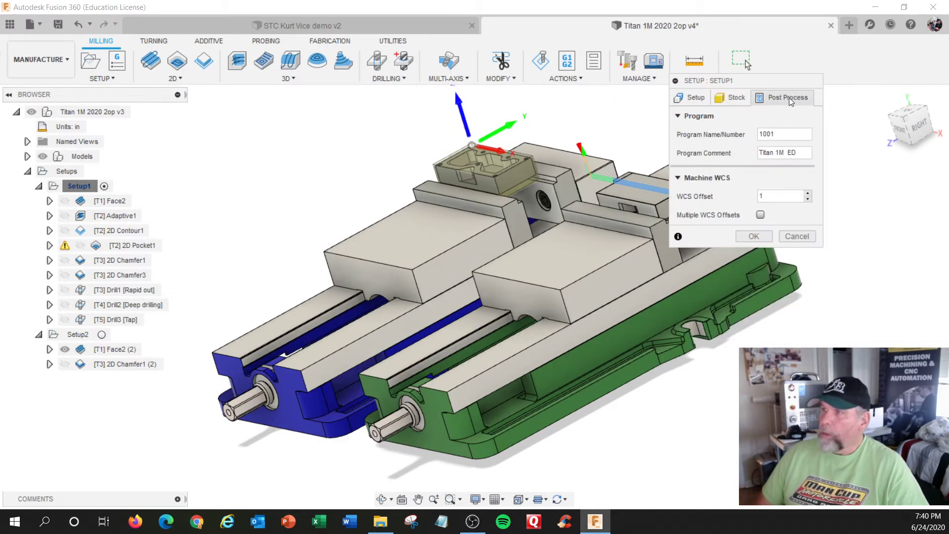
left_click(800, 153)
type("Titan 1M ED")
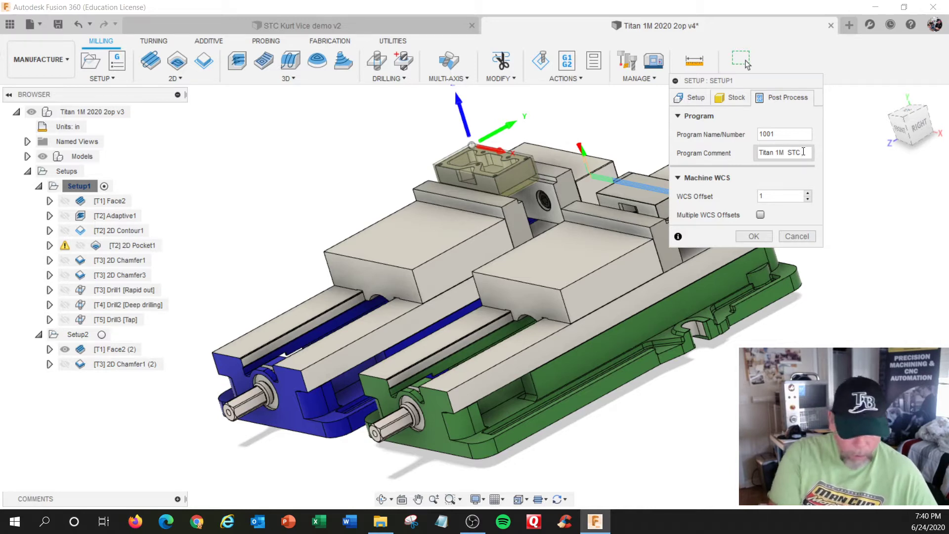
type("DP")
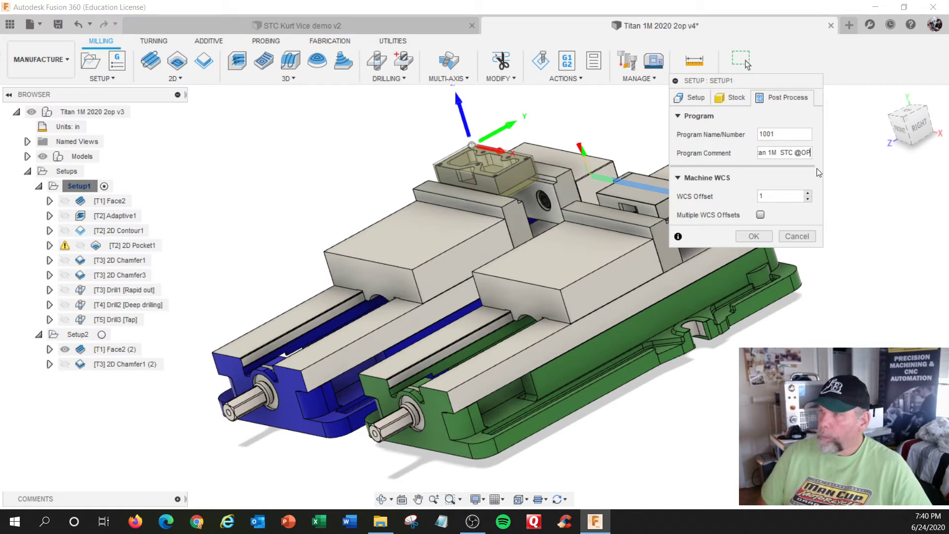
key("Left")
key("Left")
key("BackSpace")
type("2")
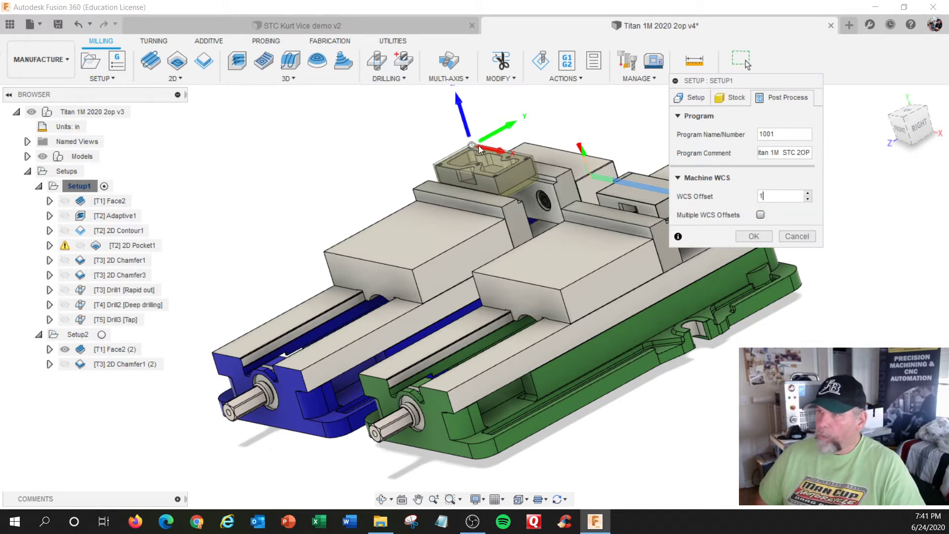
left_click(754, 236)
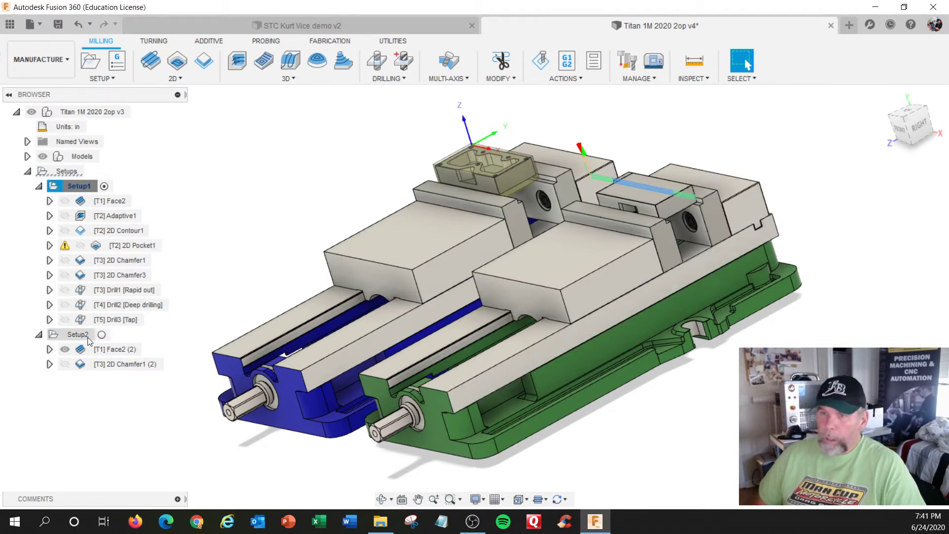
Edit Setup2 and review its work coordinate system, stock and post-processing settings, keeping them as they are
left_click(82, 336)
right_click(82, 335)
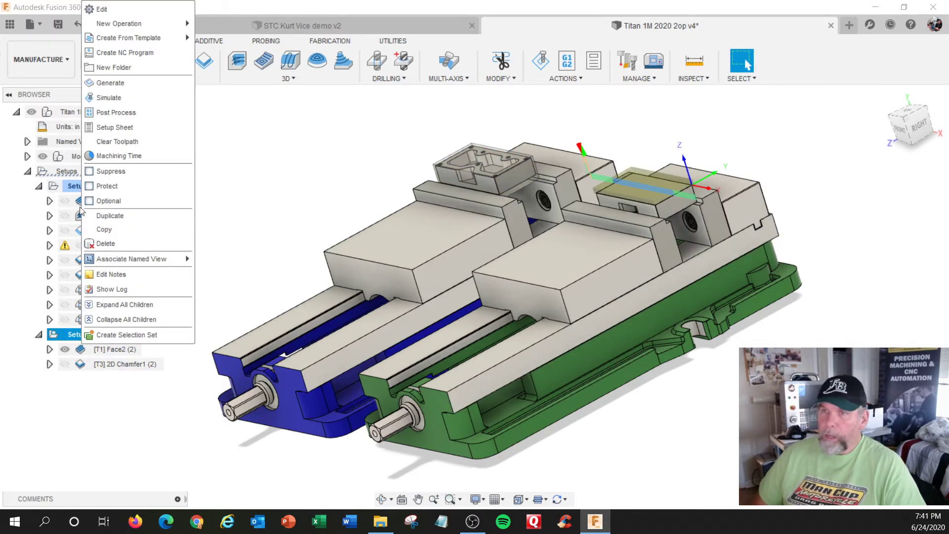
left_click(101, 9)
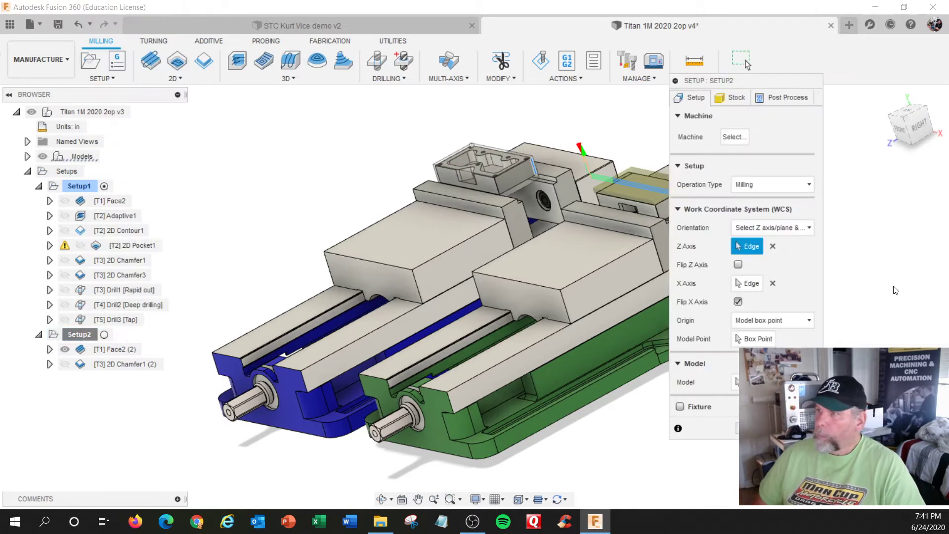
left_click(732, 97)
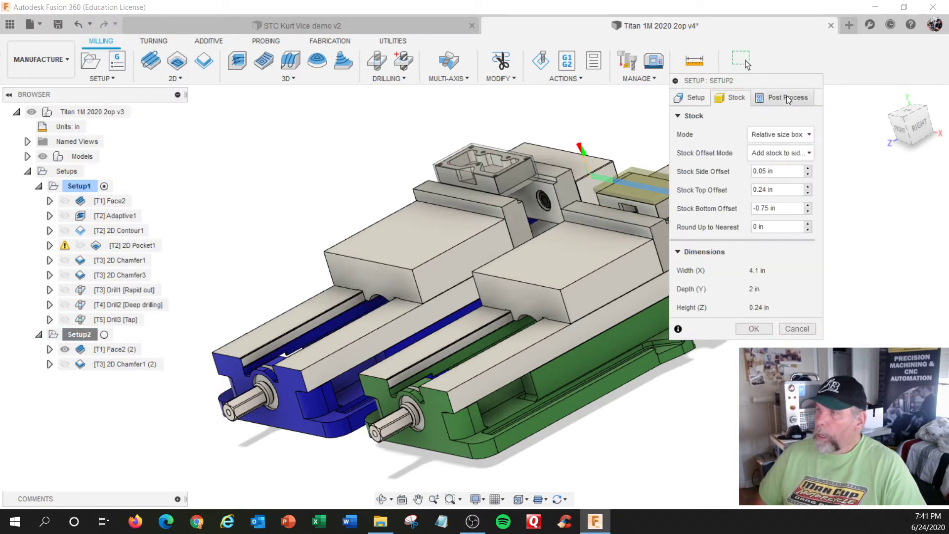
left_click(788, 98)
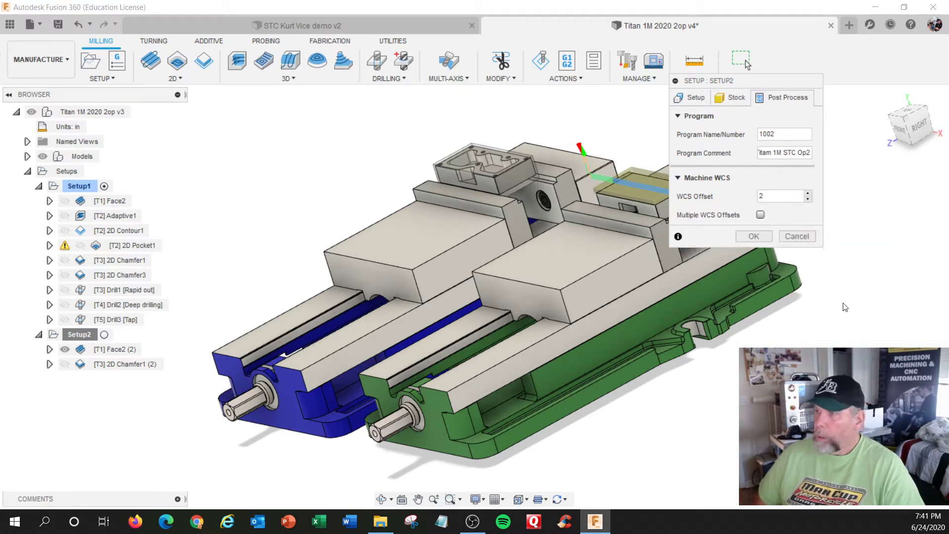
left_click(753, 236)
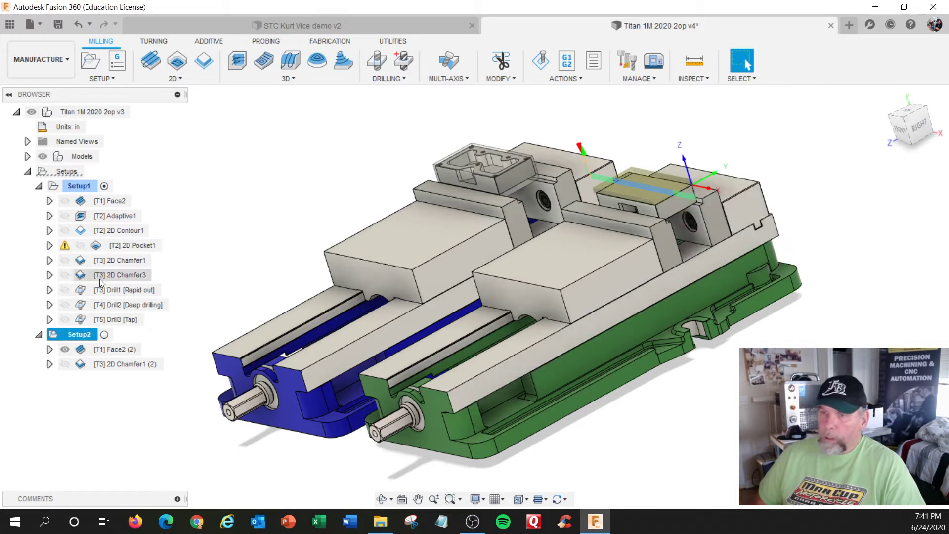
Select Setup1 and Setup2 together and hide the Face2 (2) toolpath in Setup2
left_click(69, 186)
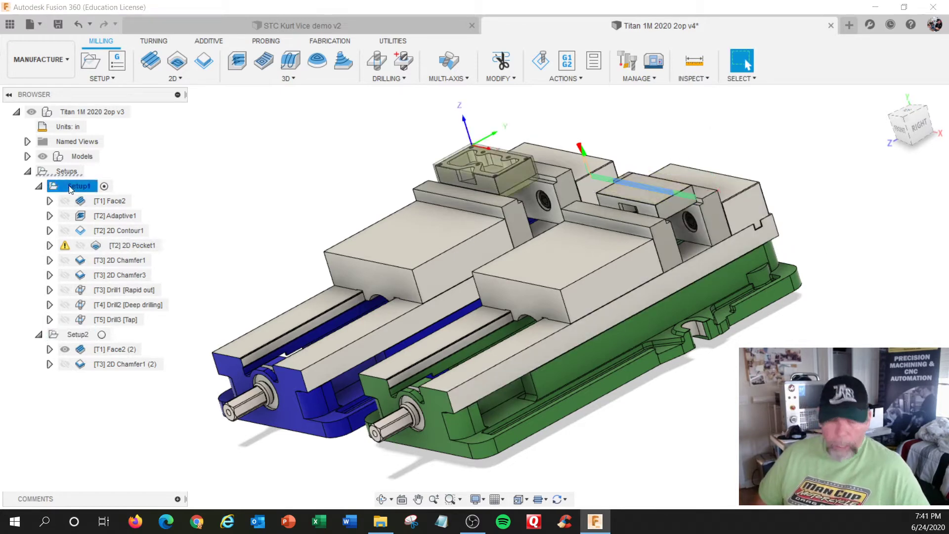
left_click(62, 335, "ctrl")
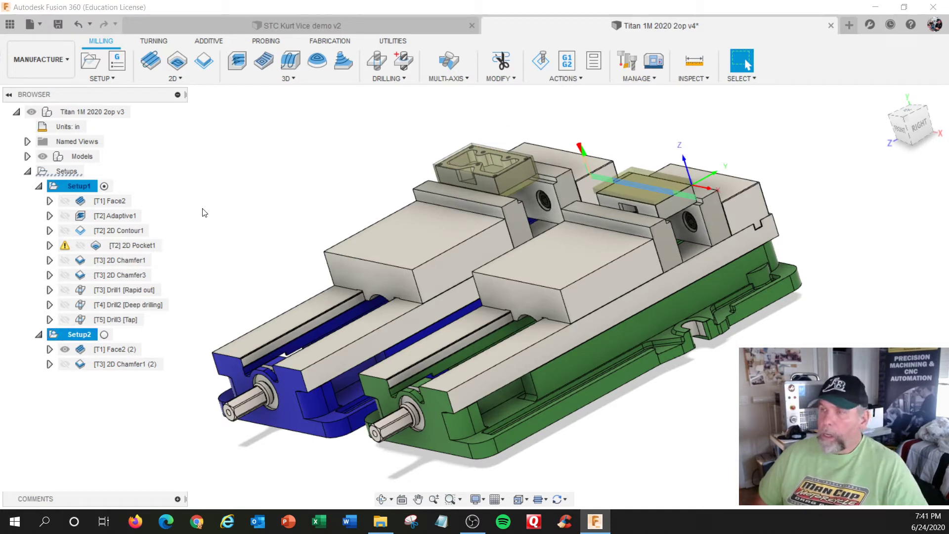
left_click(60, 349, "ctrl")
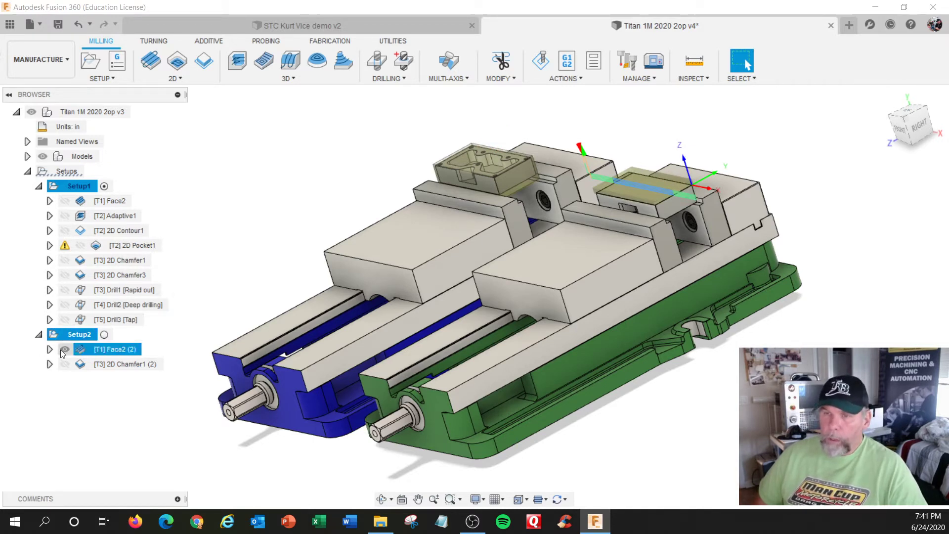
left_click(61, 349, "ctrl")
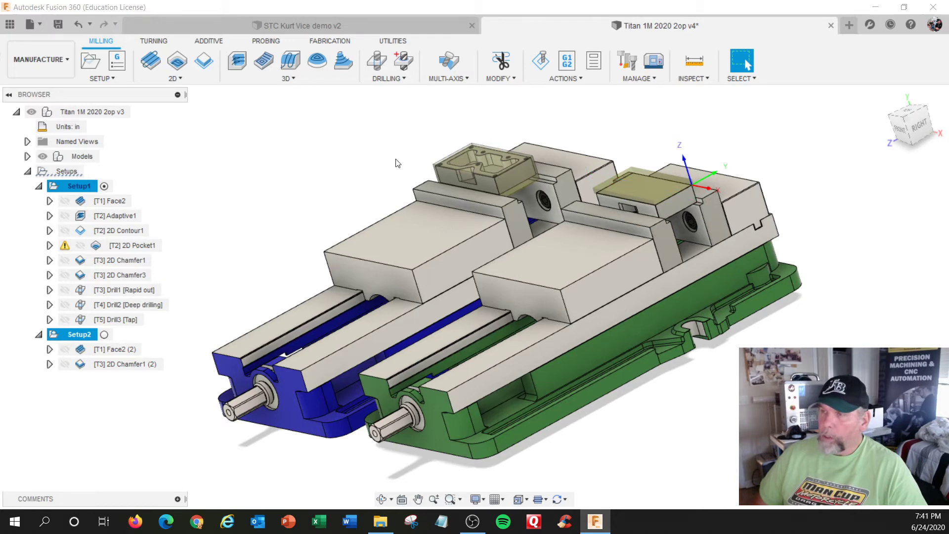
scroll(458, 153, "up", 4)
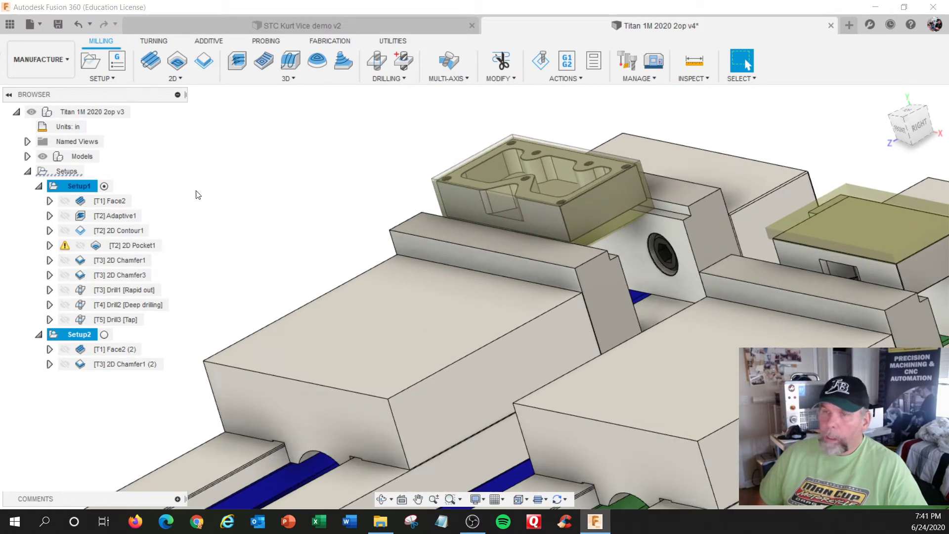
right_click(158, 182)
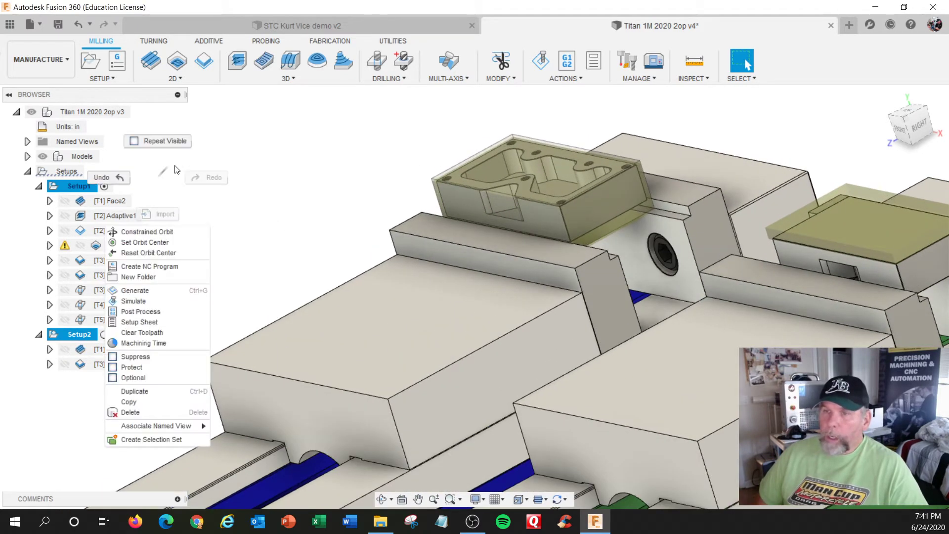
key("Escape")
key("Escape")
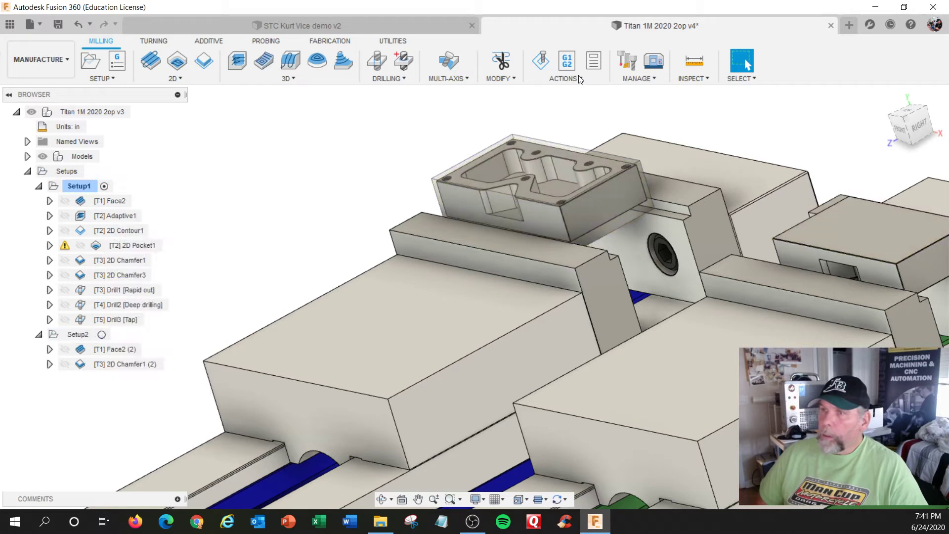
Simulate Setup1 and Setup2 together, moving the simulation settings clear of the part and starting playback
left_click(76, 187)
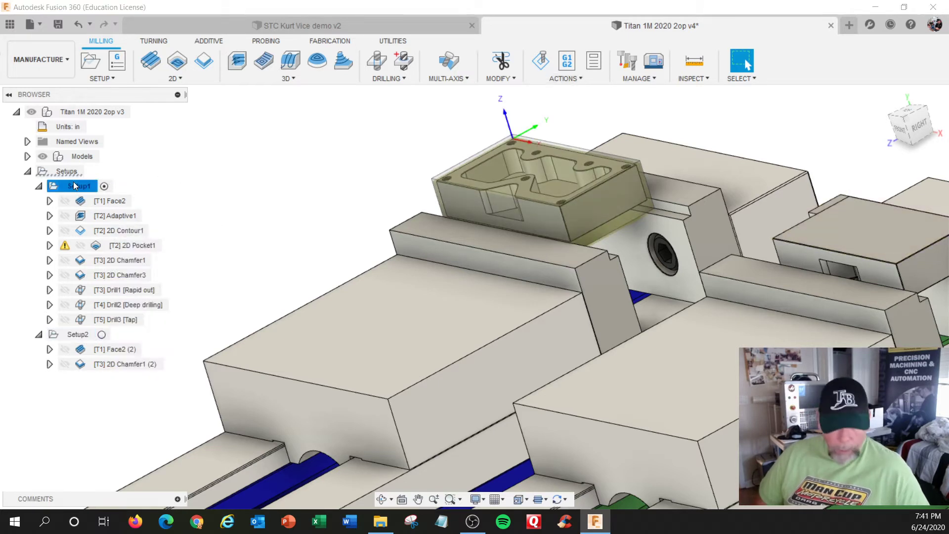
left_click(72, 335, "ctrl")
left_click(567, 78)
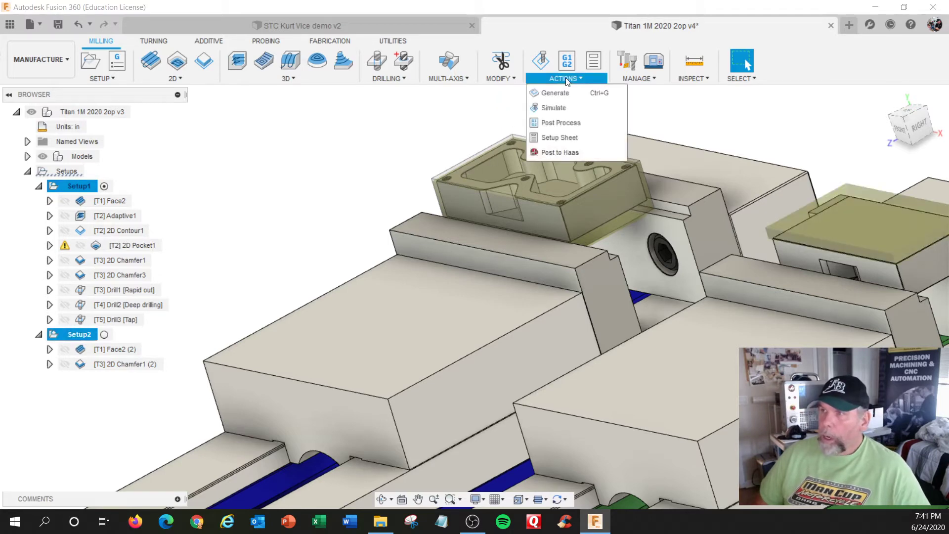
left_click(555, 108)
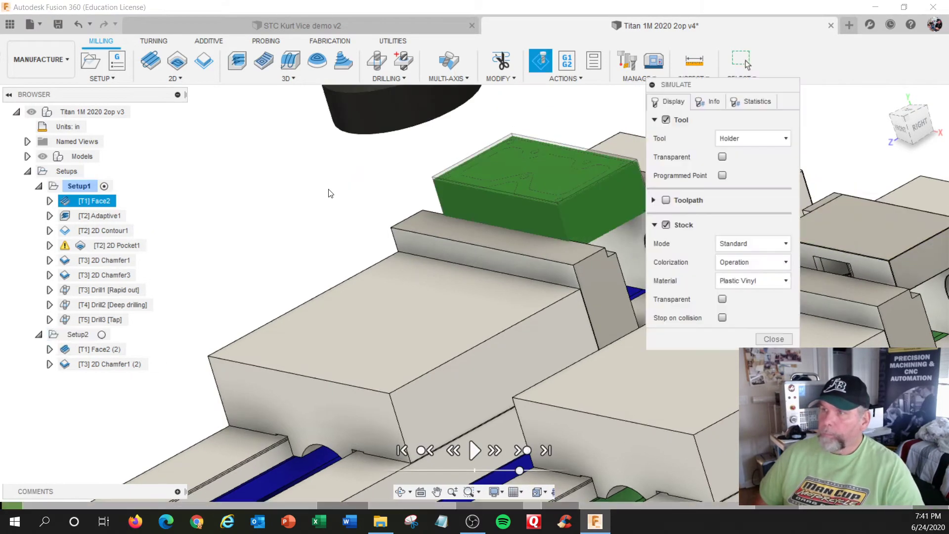
scroll(264, 209, "up", 1)
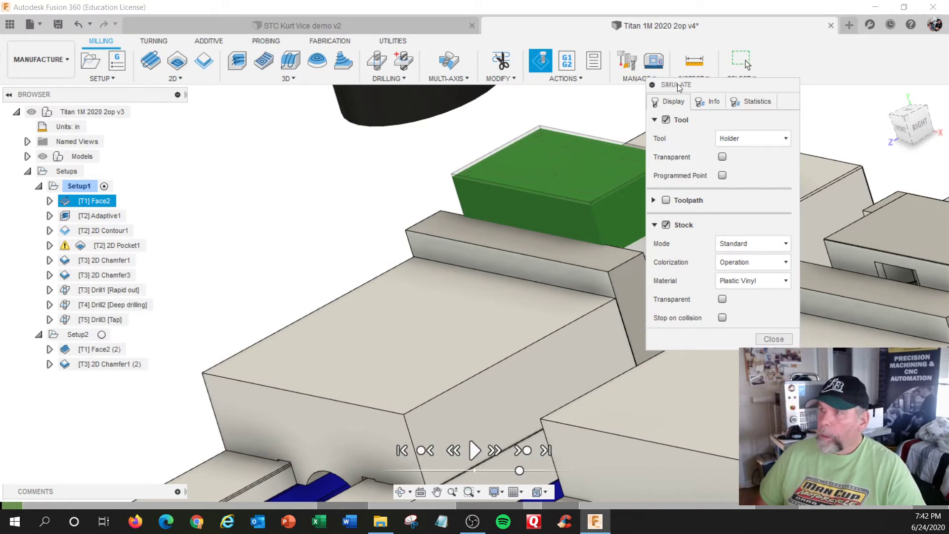
left_click_drag(677, 84, 0, 218)
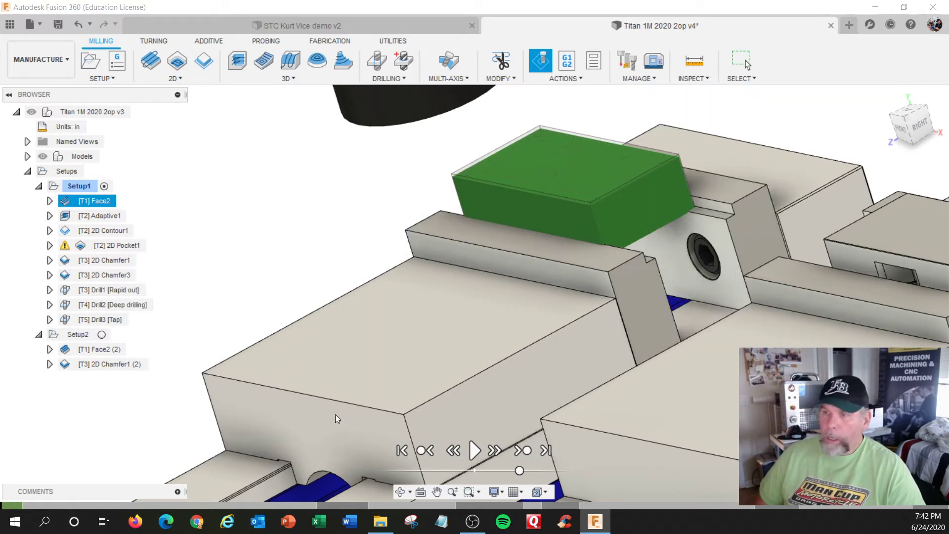
left_click(476, 450)
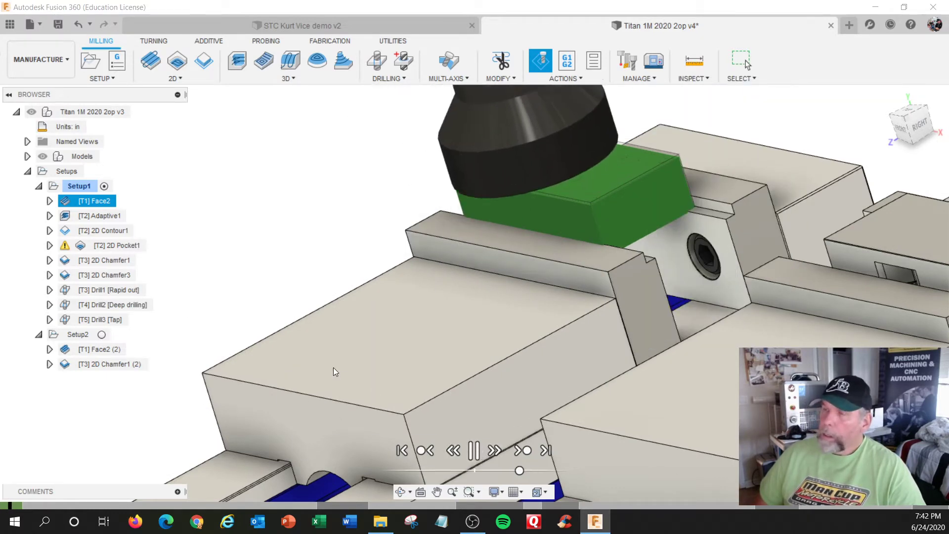
Examine the Adaptive1 cut close to the vise jaws and the remaining stock, and raise the simulation speed for the following operations
scroll(334, 372, "up", 1)
scroll(338, 354, "down", 2)
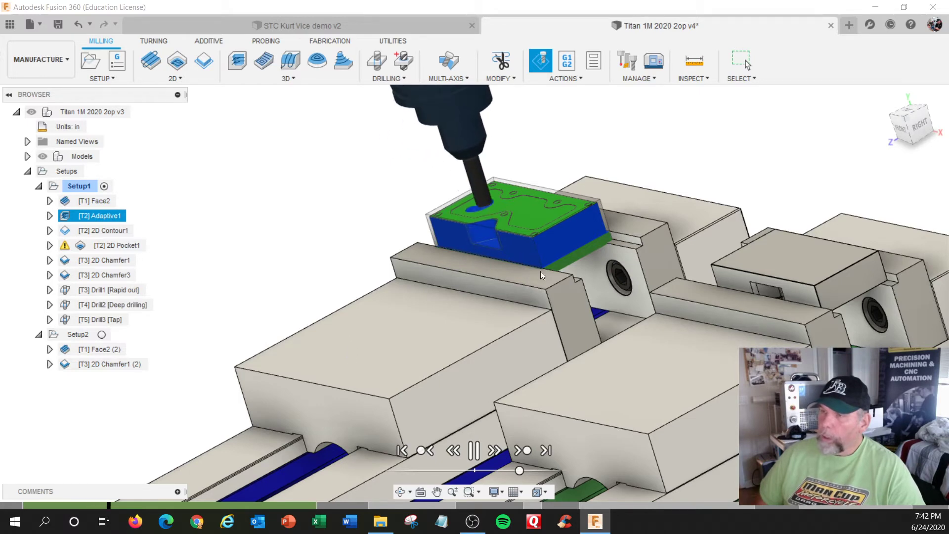
scroll(559, 262, "up", 10)
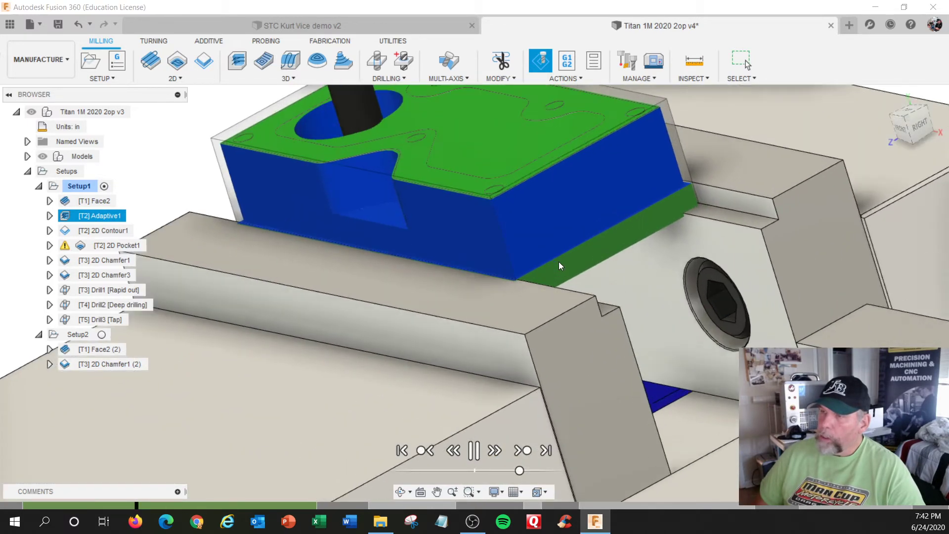
scroll(496, 282, "down", 6)
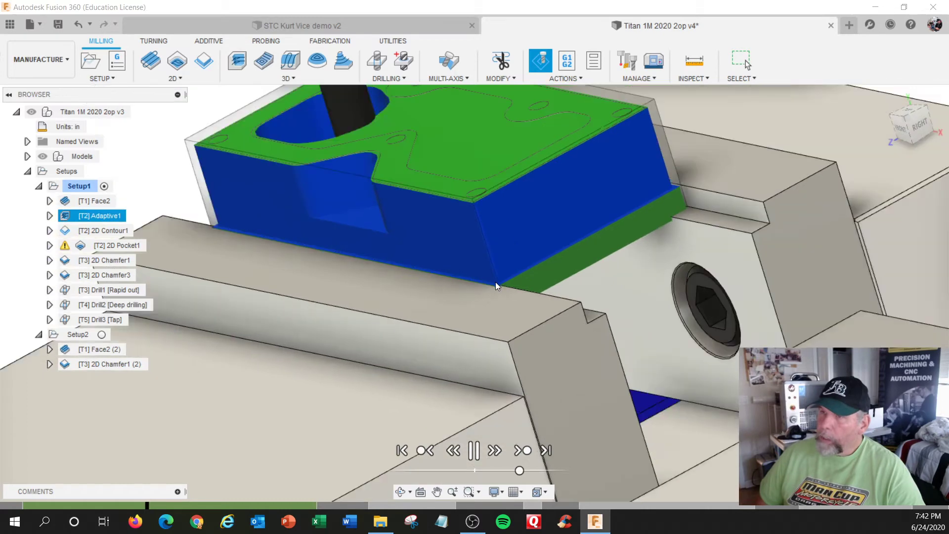
scroll(495, 282, "down", 2)
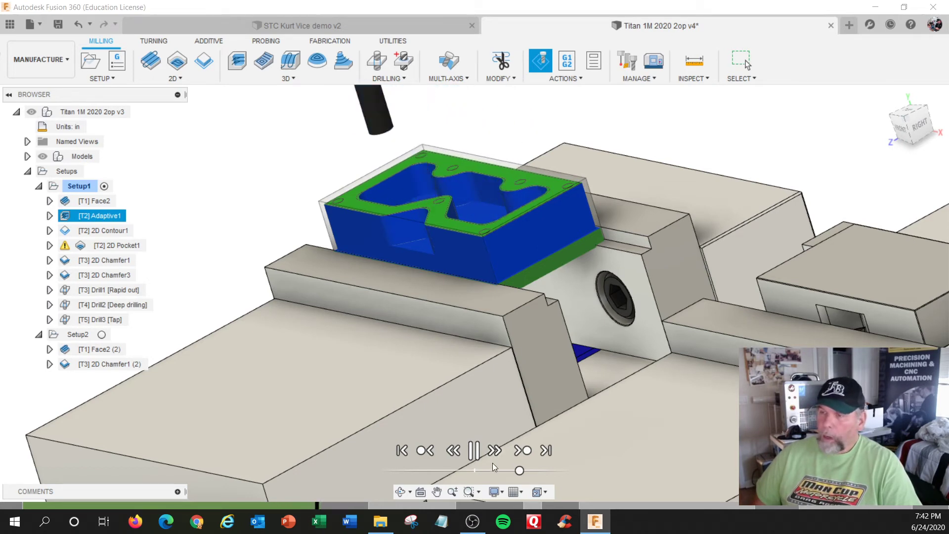
left_click_drag(519, 470, 527, 471)
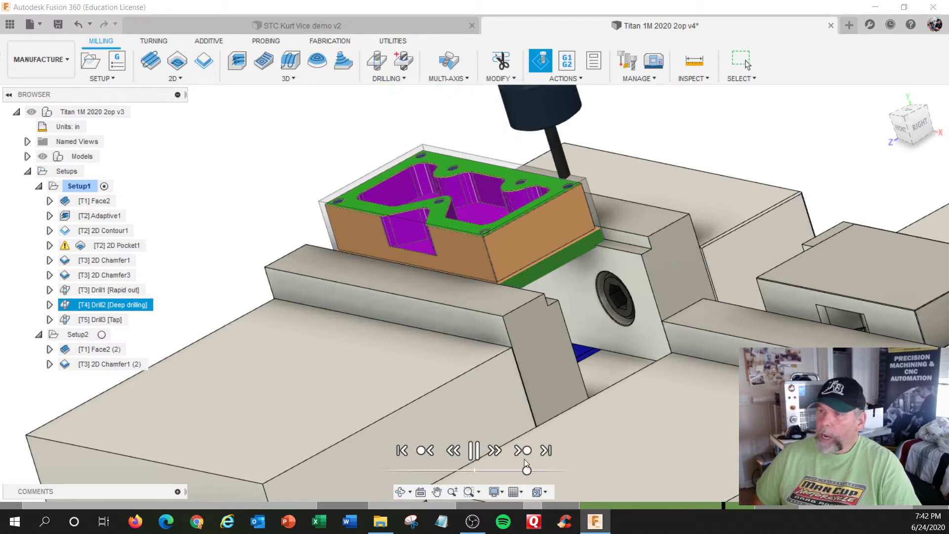
Play the simulation through Setup2's Face2 (2) and 2D Chamfer1 (2) operations, and leave the simulation
scroll(523, 428, "down", 4)
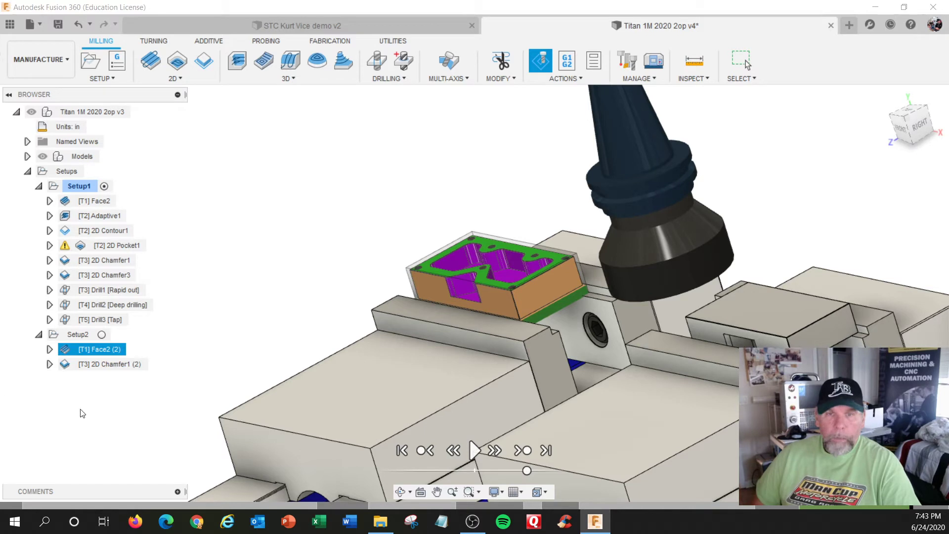
left_click(475, 452)
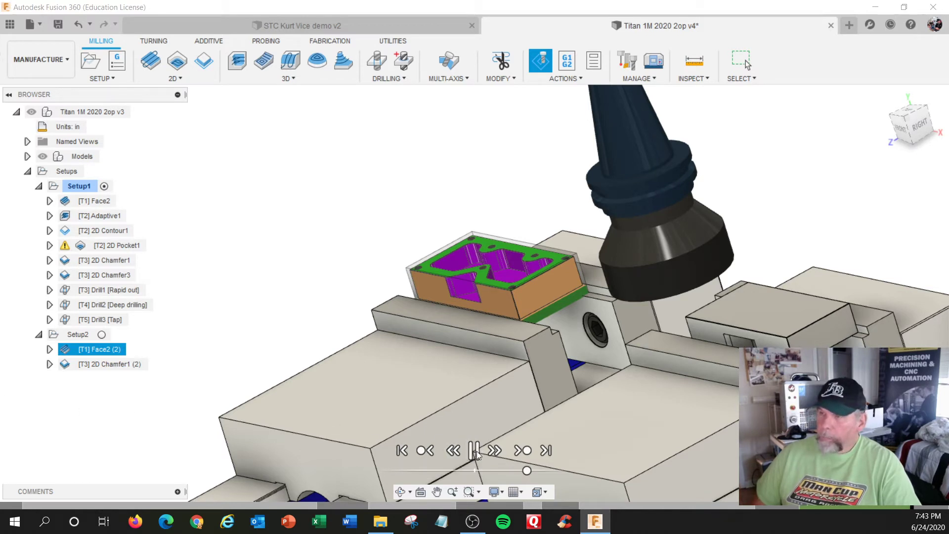
left_click(475, 451)
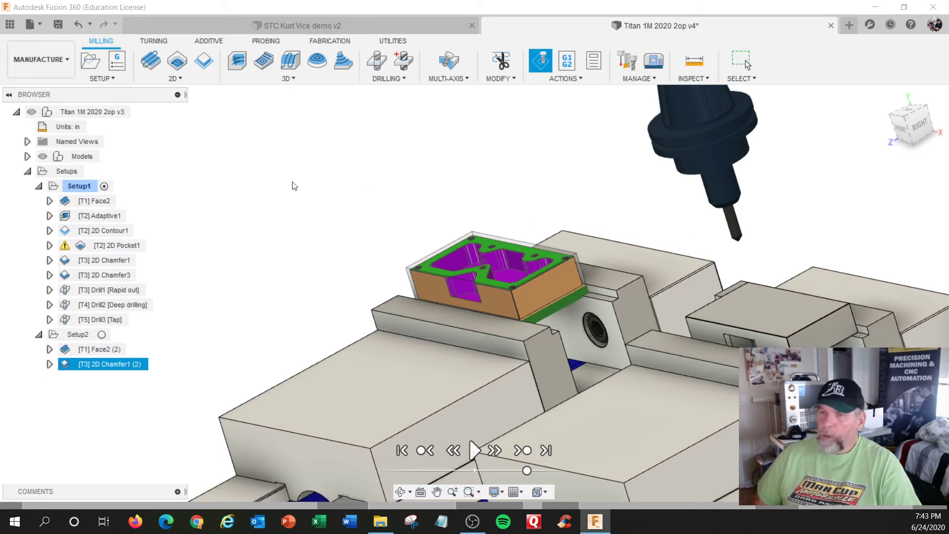
right_click(65, 189)
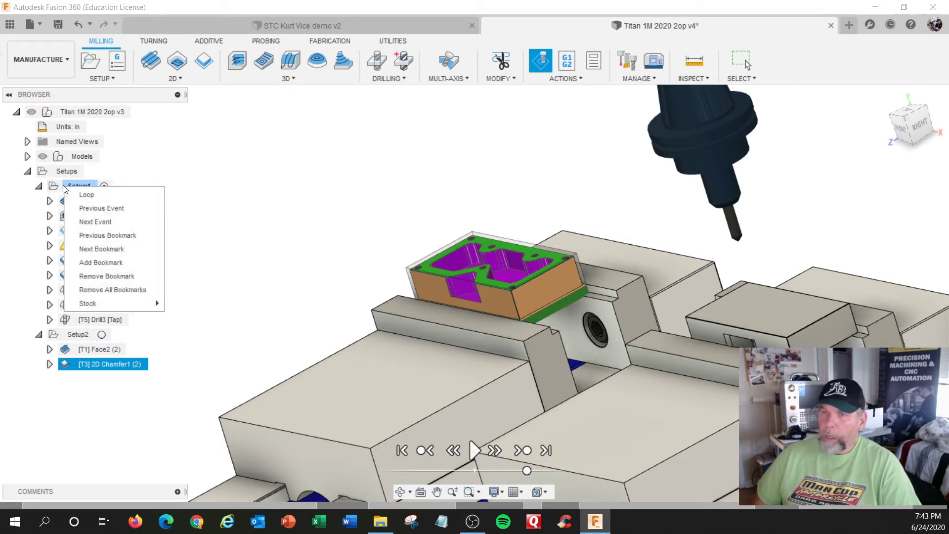
key("Escape")
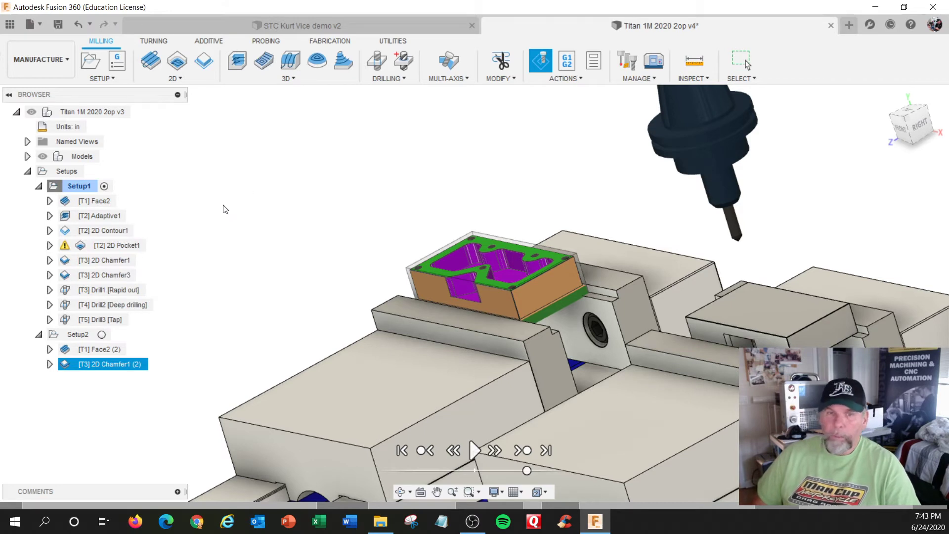
key("Escape")
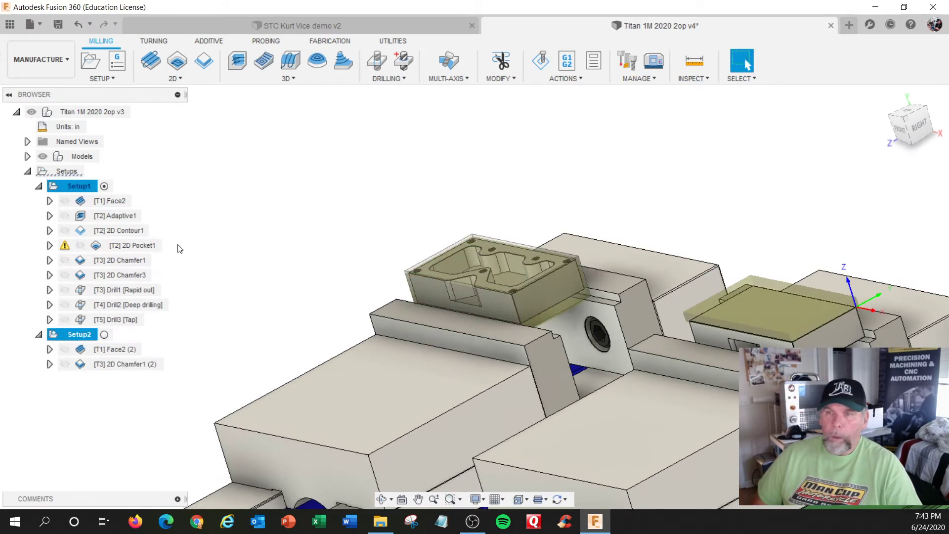
Select Setup1 and Setup2 together and start post processing both, acknowledging the notice about different WCS settings
right_click(65, 191)
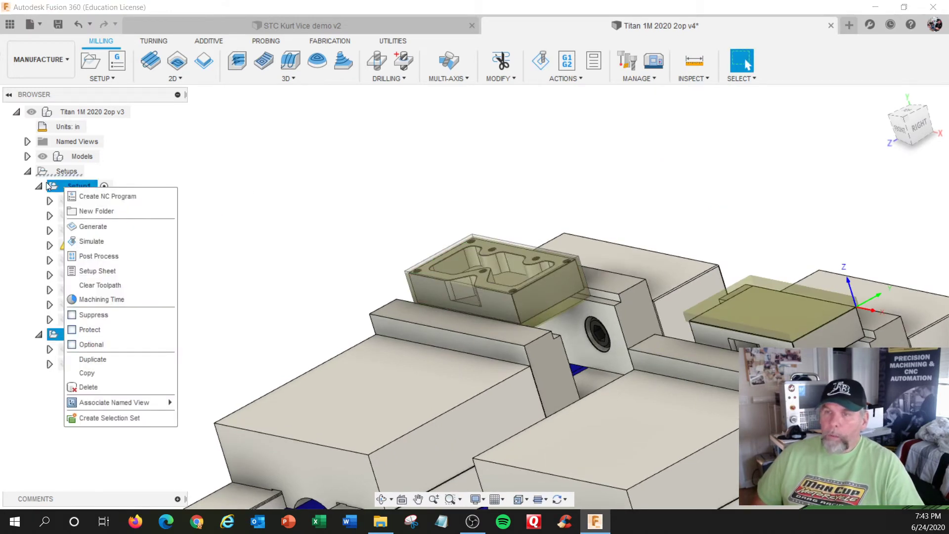
left_click(60, 185)
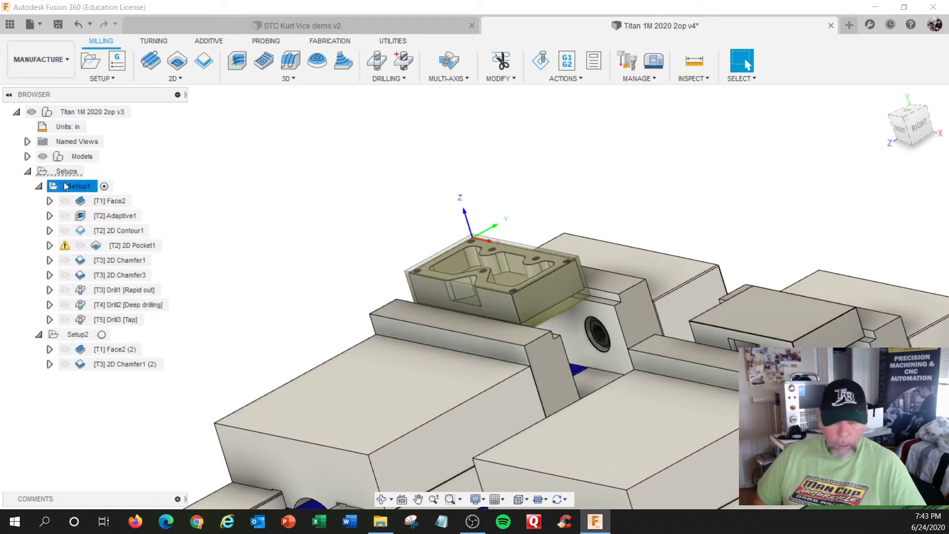
left_click(68, 334, "ctrl")
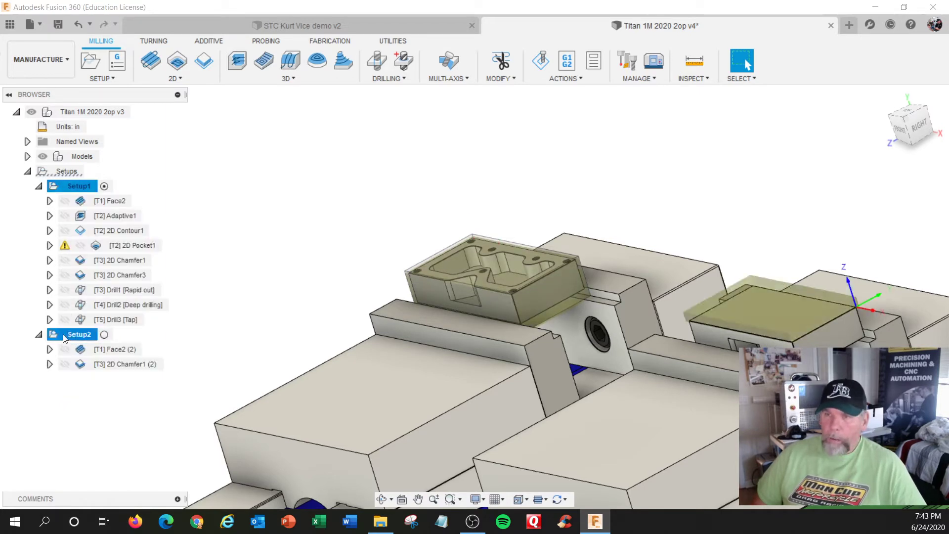
right_click(65, 335)
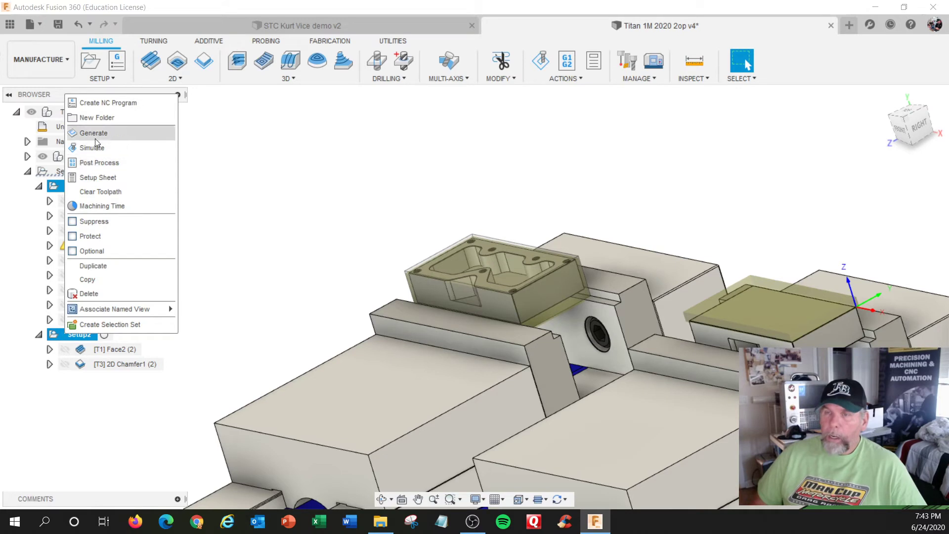
left_click(98, 163)
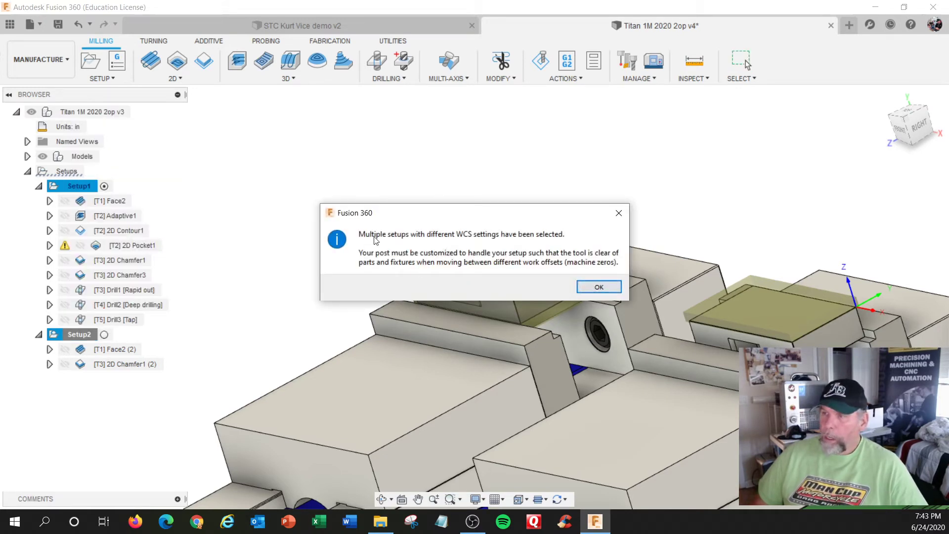
left_click(600, 285)
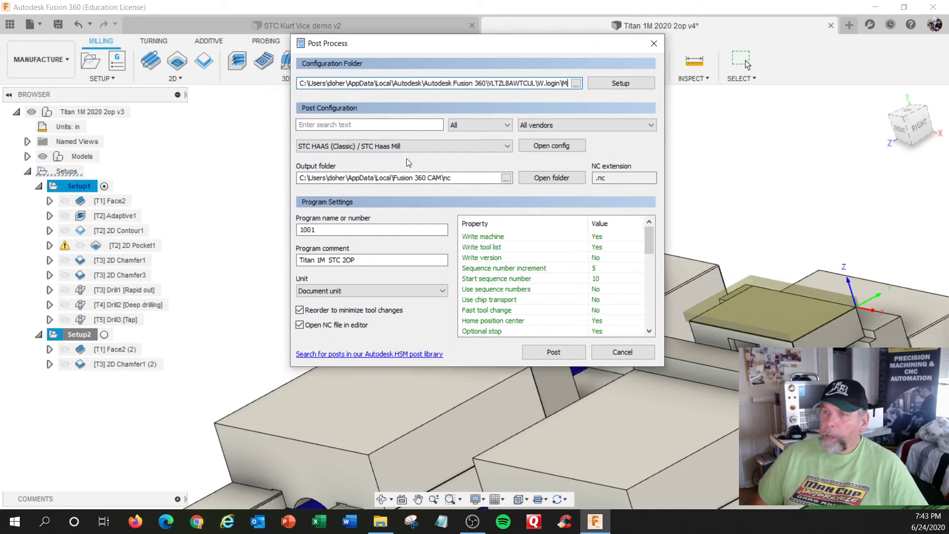
Choose the STC HAAS (Classic) / STC Haas Mill post and review the program comment and the tool-change reordering option
left_click(452, 145)
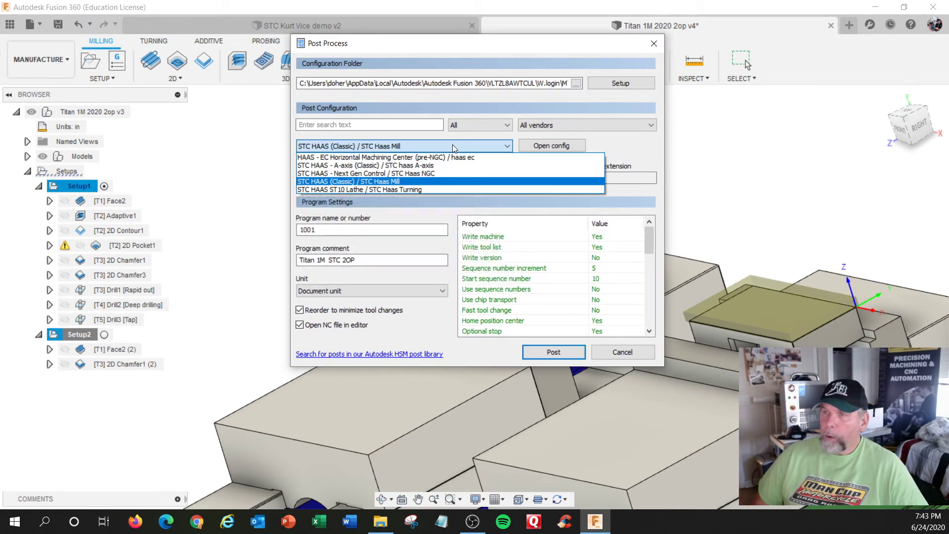
left_click(452, 145)
left_click(605, 85)
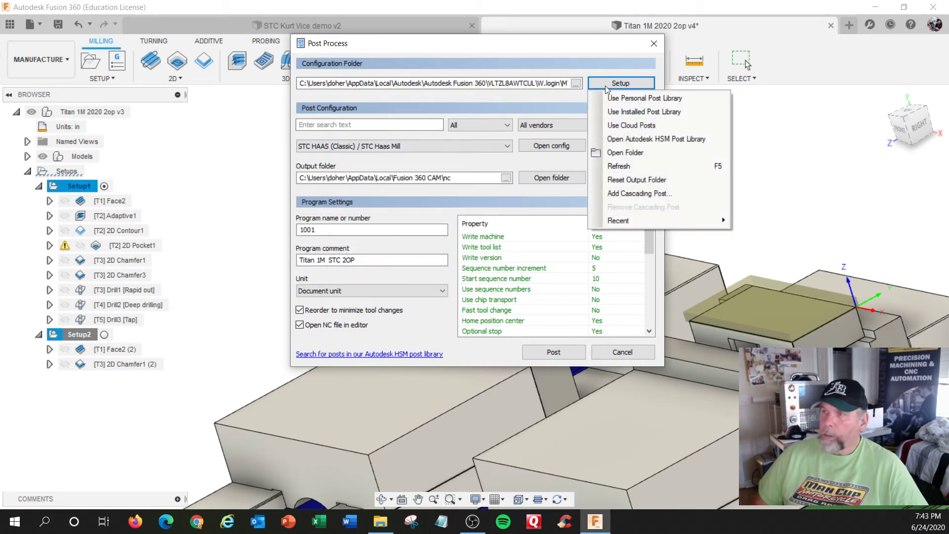
left_click(469, 145)
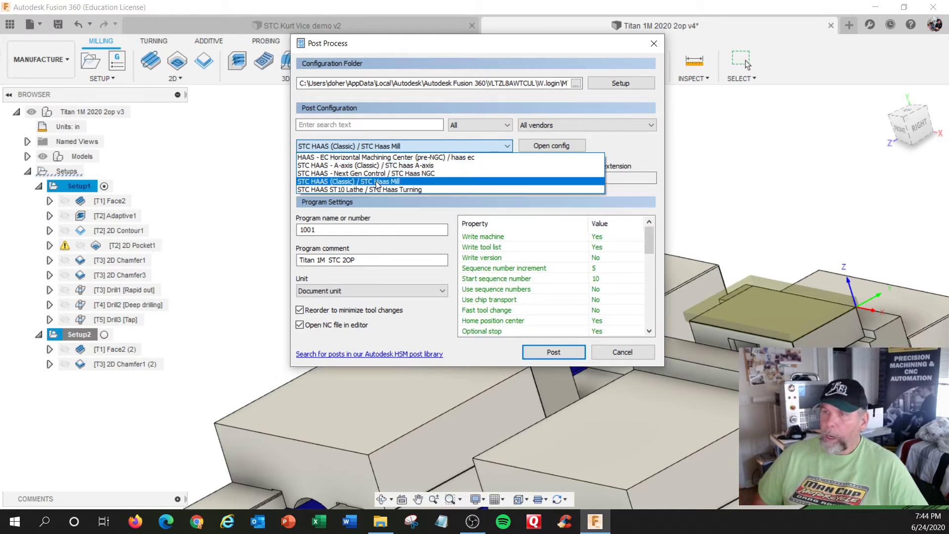
left_click(356, 181)
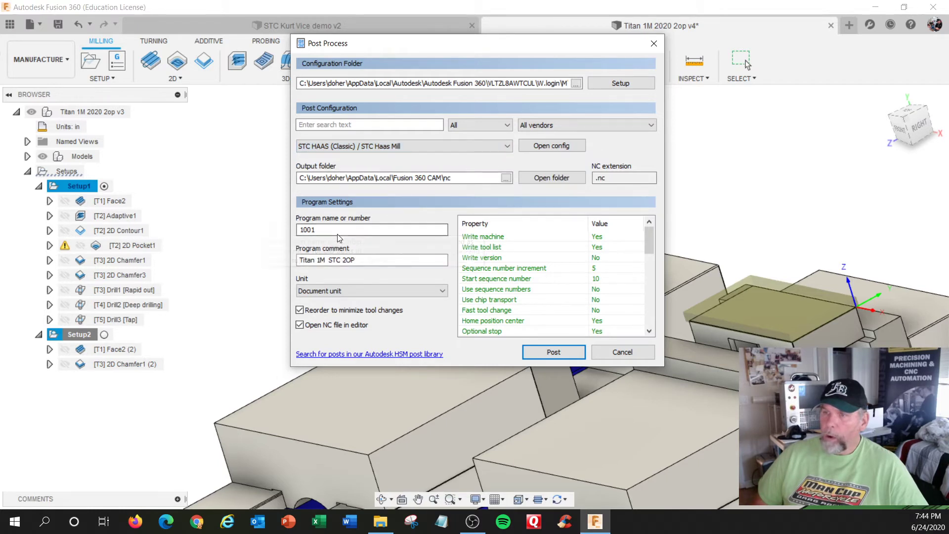
left_click(367, 258)
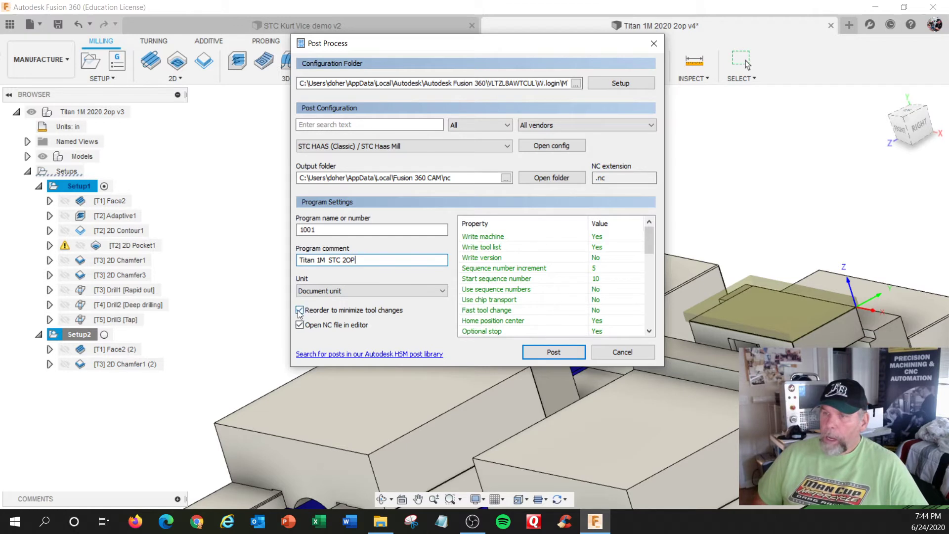
mouse_move(299, 313)
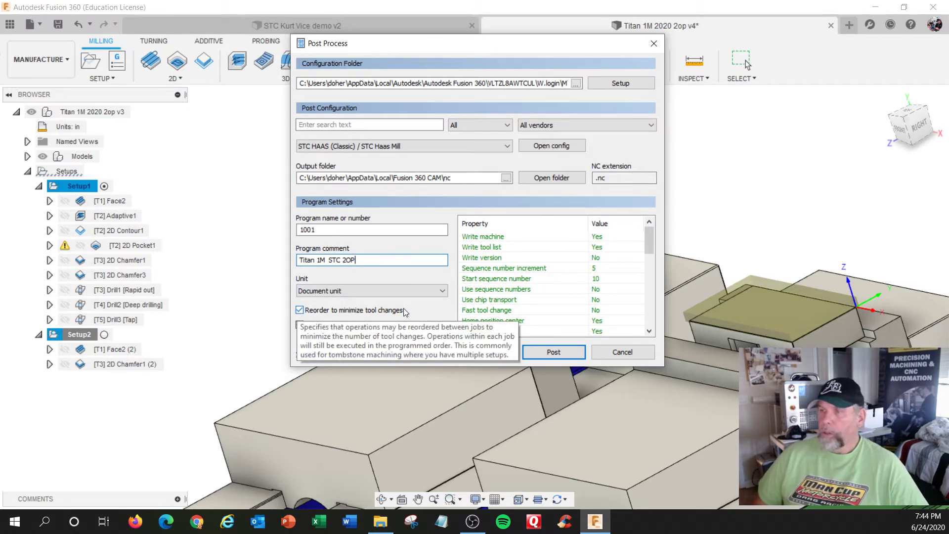
Post both setups as 1001, replacing the existing file, and close Visual Studio Code with its release notes
left_click(548, 353)
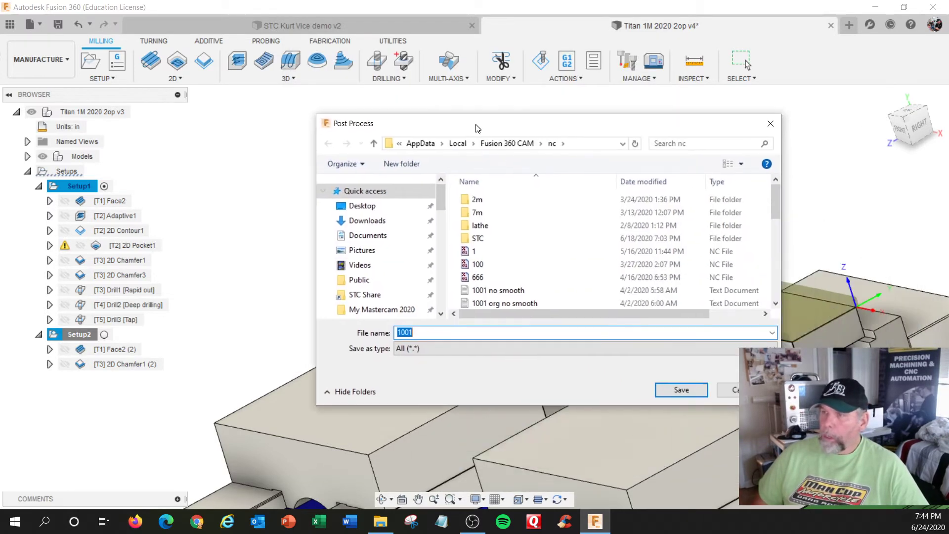
left_click(627, 348)
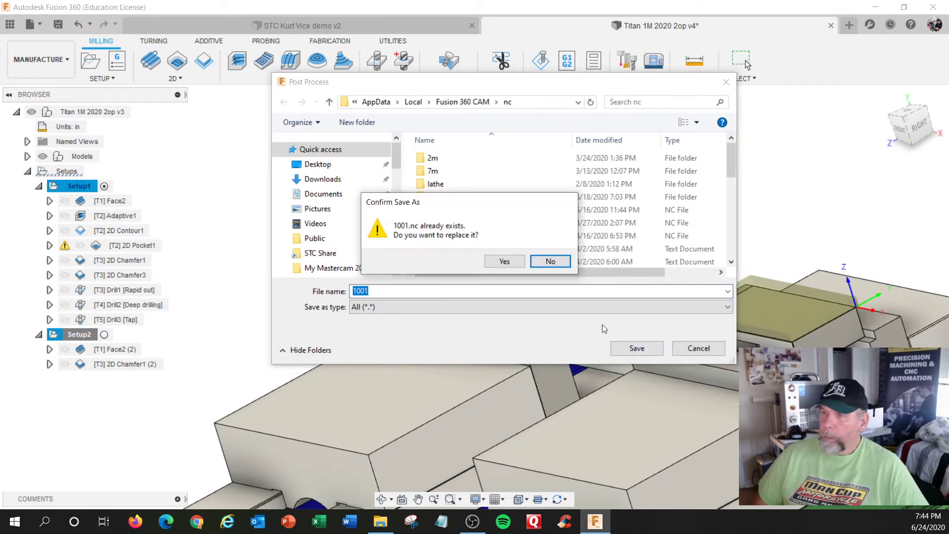
left_click(506, 263)
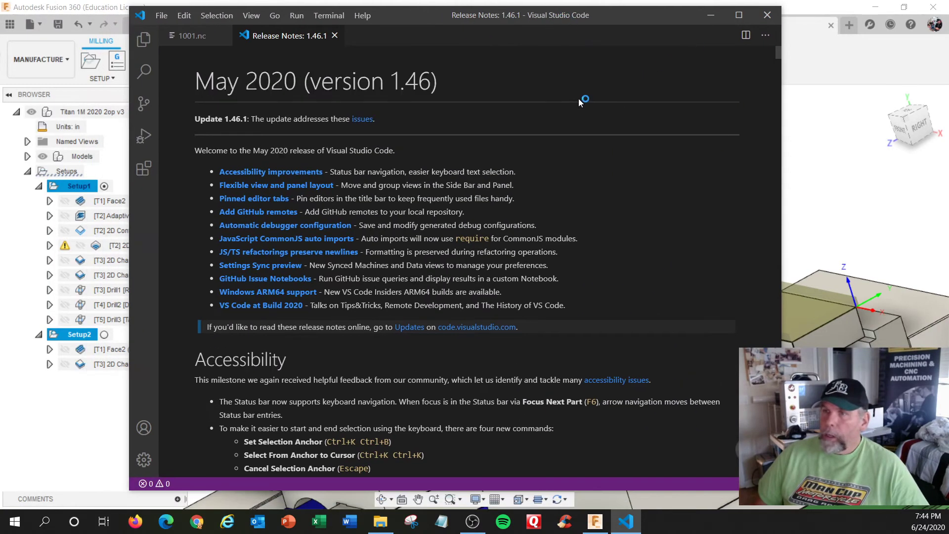
left_click(768, 15)
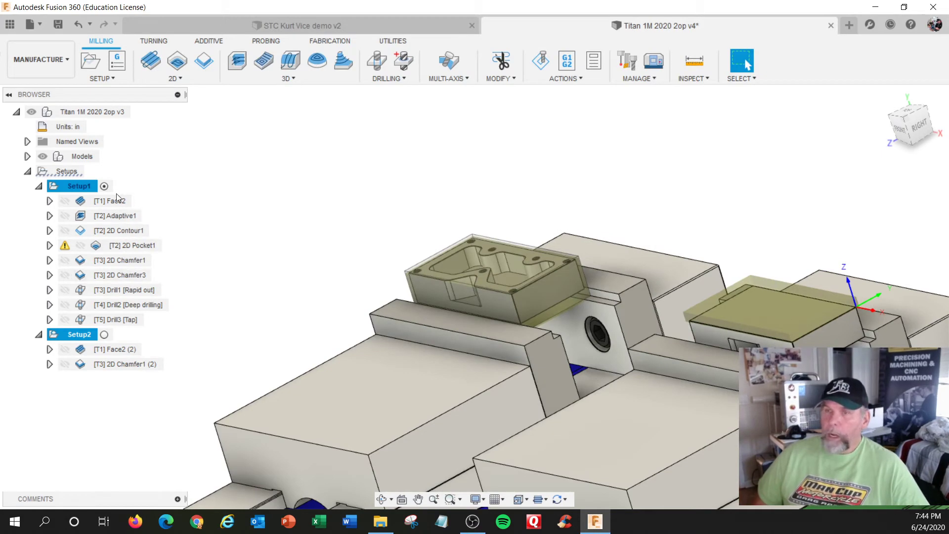
Post Setup1 and Setup2 together again with the STC Haas Mill post, overwriting 1001.nc
right_click(81, 185)
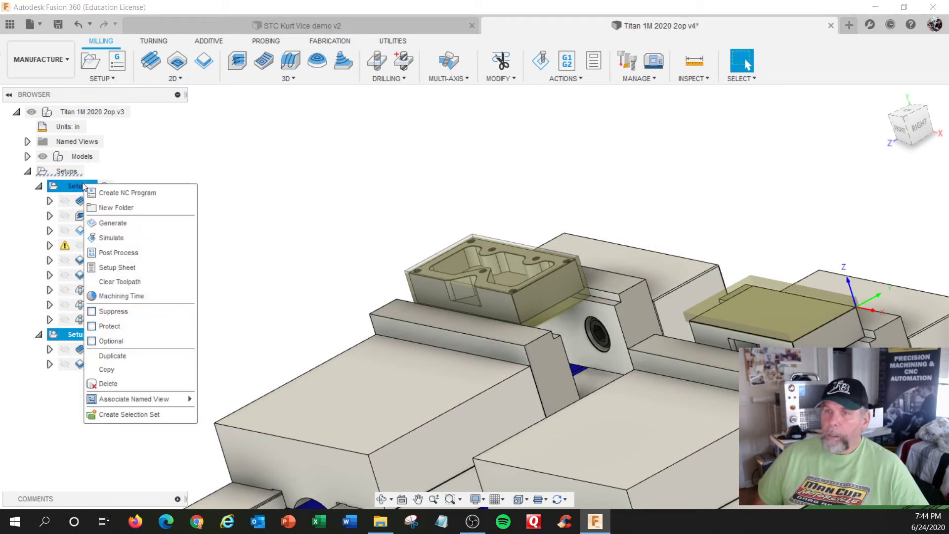
left_click(135, 252)
left_click(613, 287)
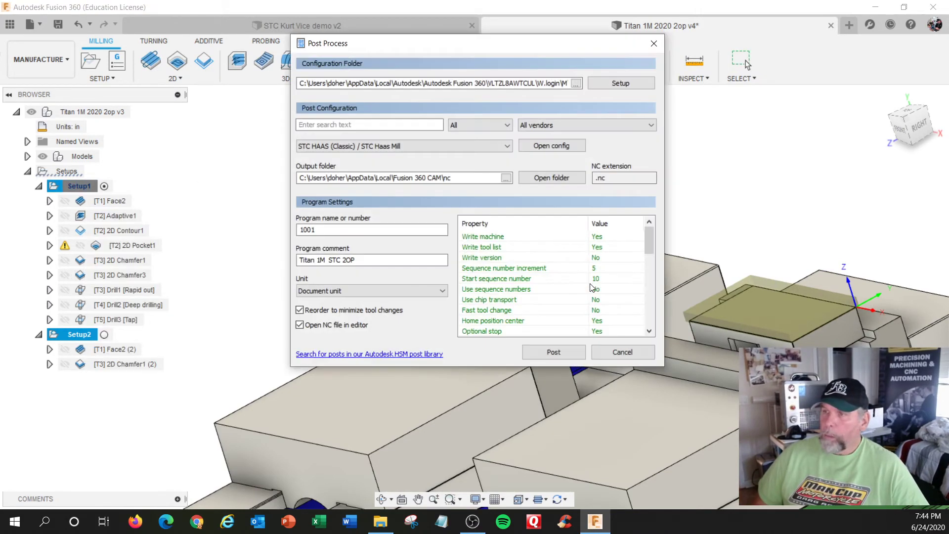
mouse_move(592, 287)
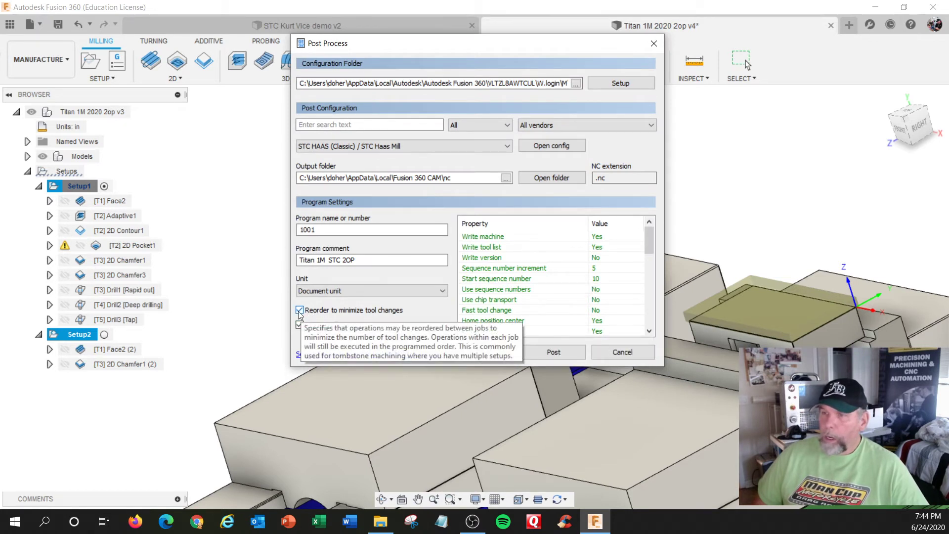
left_click(552, 352)
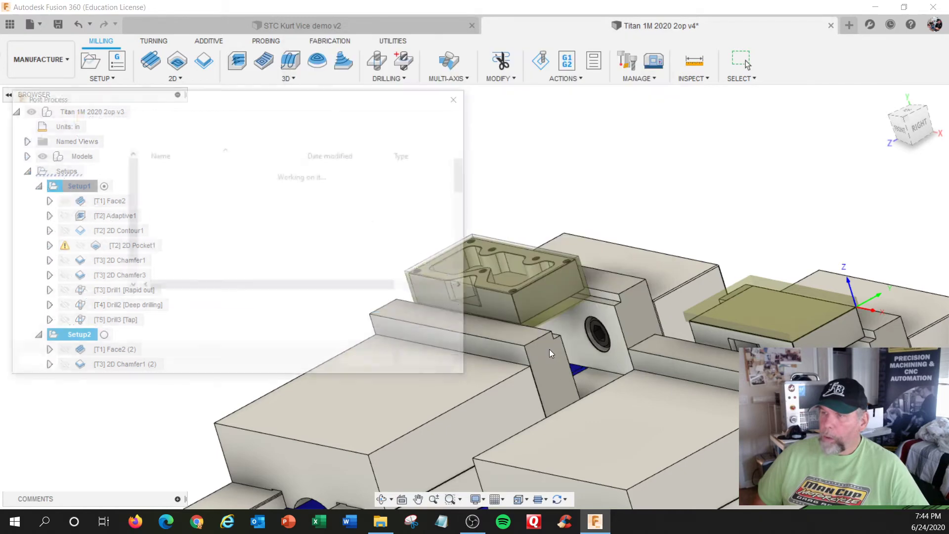
left_click(372, 363)
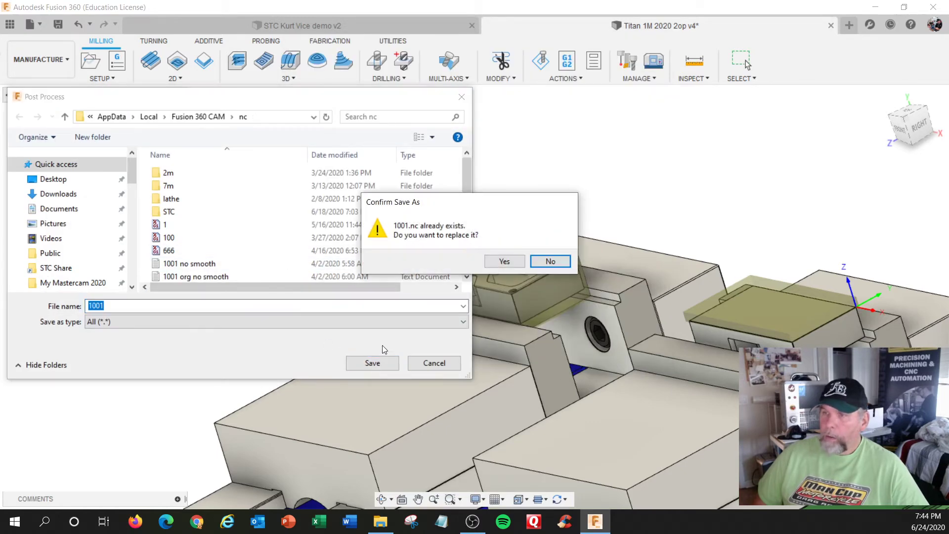
left_click(502, 260)
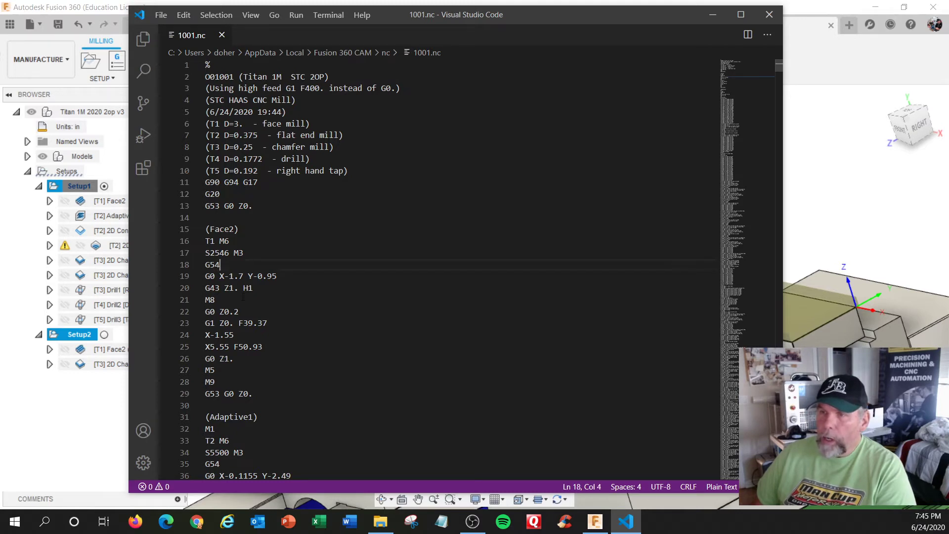
Examine the end of the posted 1001.nc program and the work offset called in the Face2 2 operation
left_click(288, 366)
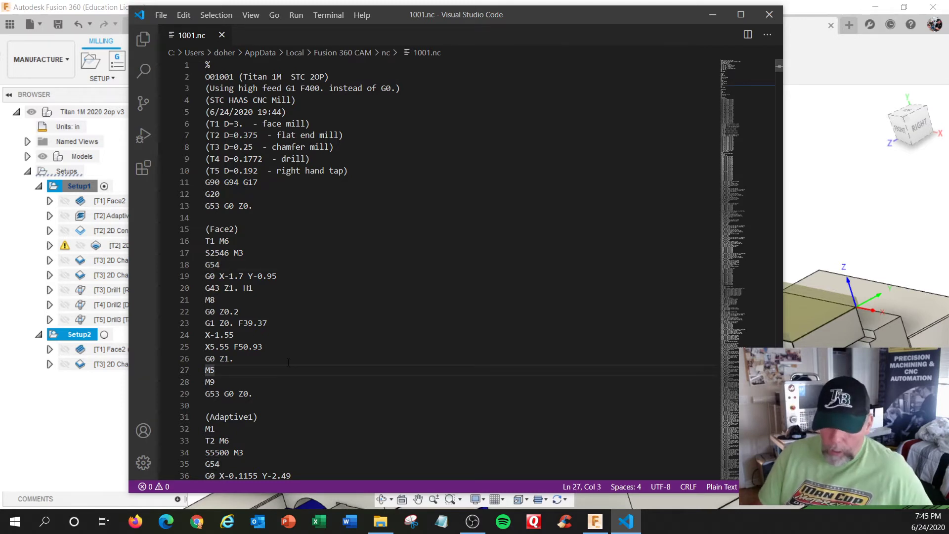
key("ctrl+End")
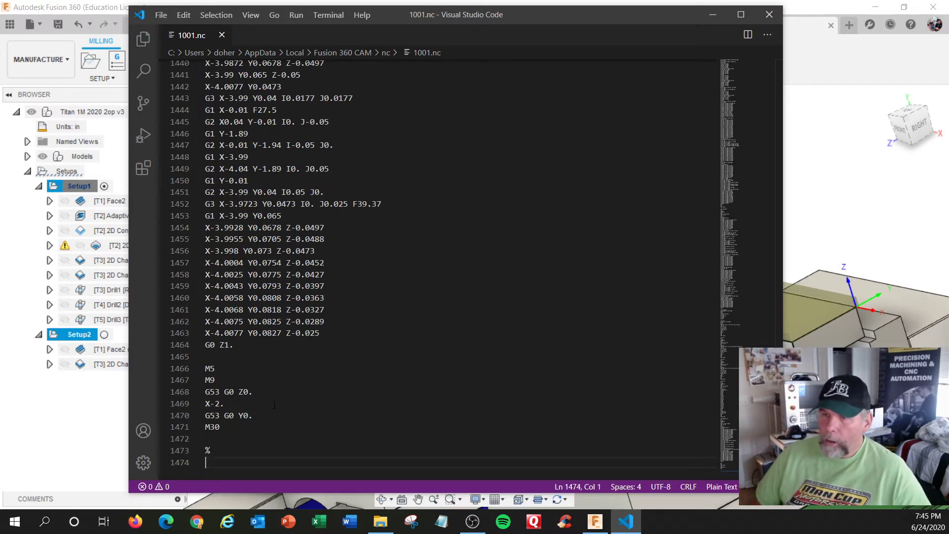
scroll(339, 368, "up", 9)
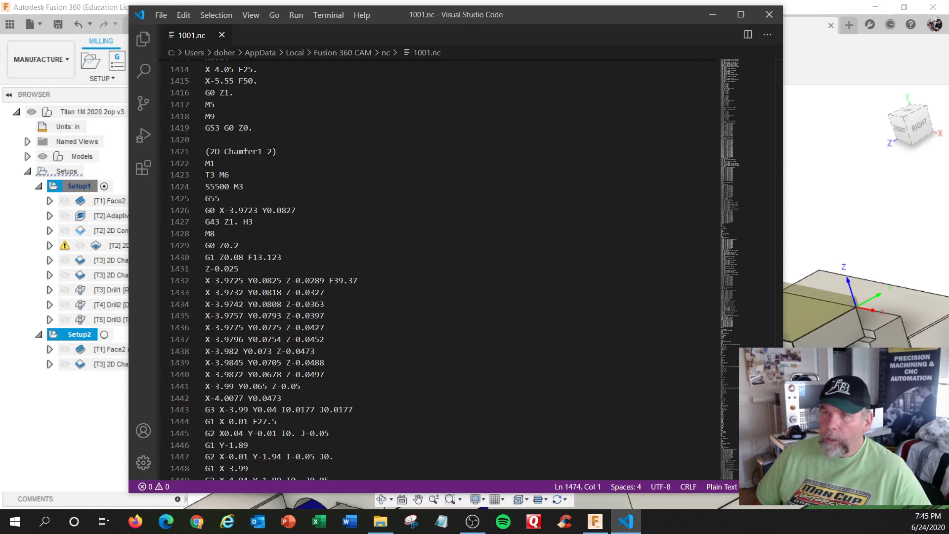
scroll(271, 202, "up", 8)
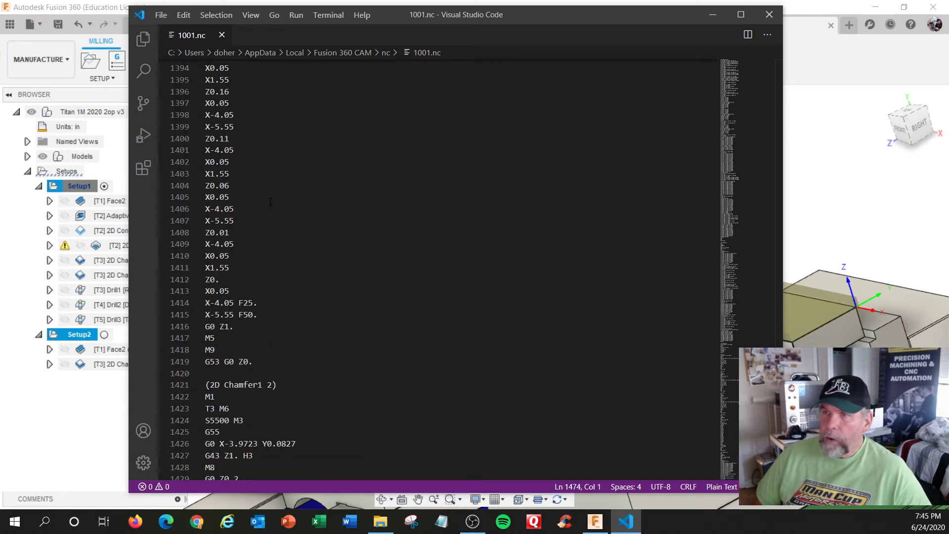
scroll(270, 202, "up", 3)
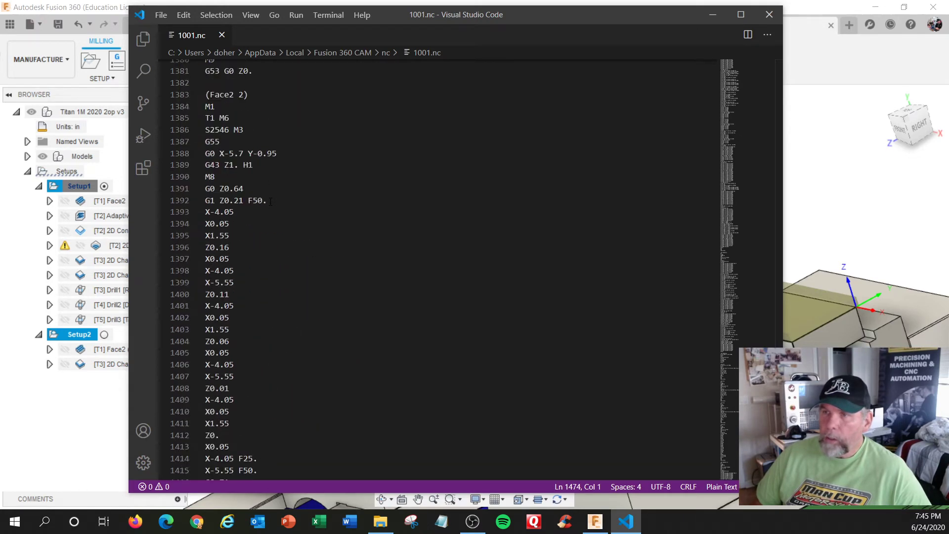
left_click(231, 142)
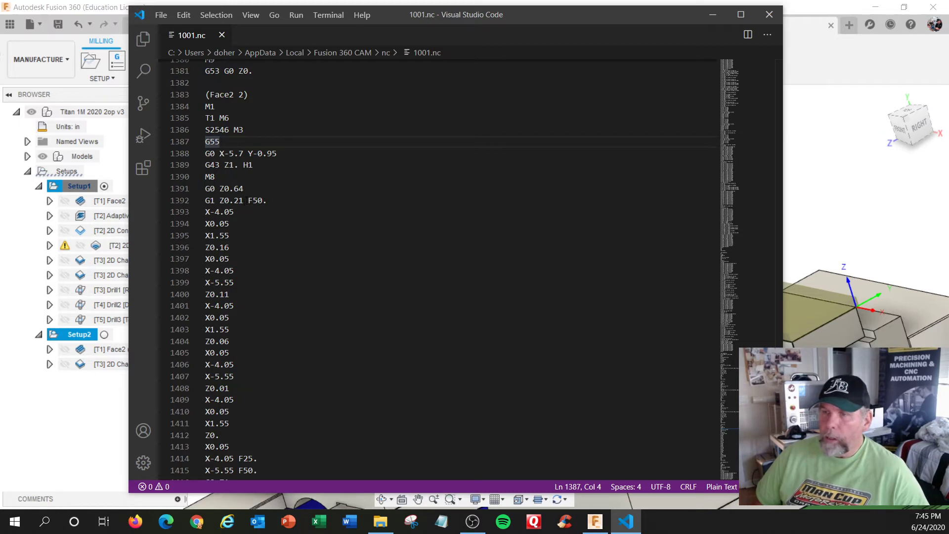
Check the successive Z depths of the Face2 2 facing passes in the program, and close Visual Studio Code
left_click(234, 247)
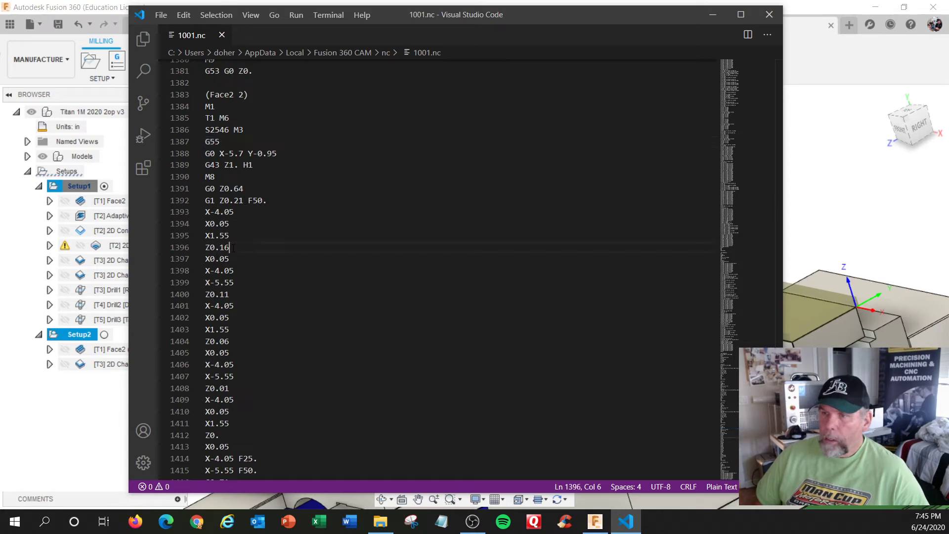
scroll(234, 247, "down", 1)
left_click(234, 255)
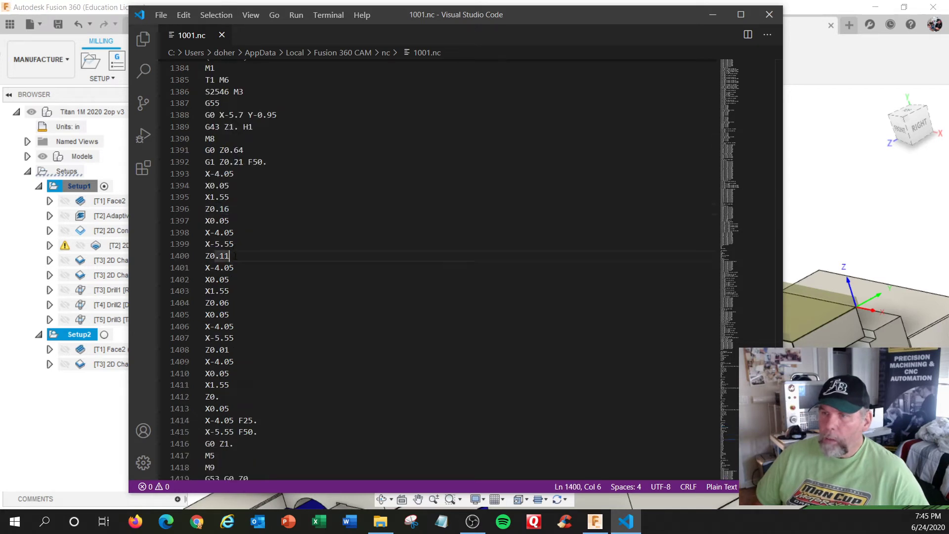
scroll(235, 255, "down", 2)
left_click(236, 227)
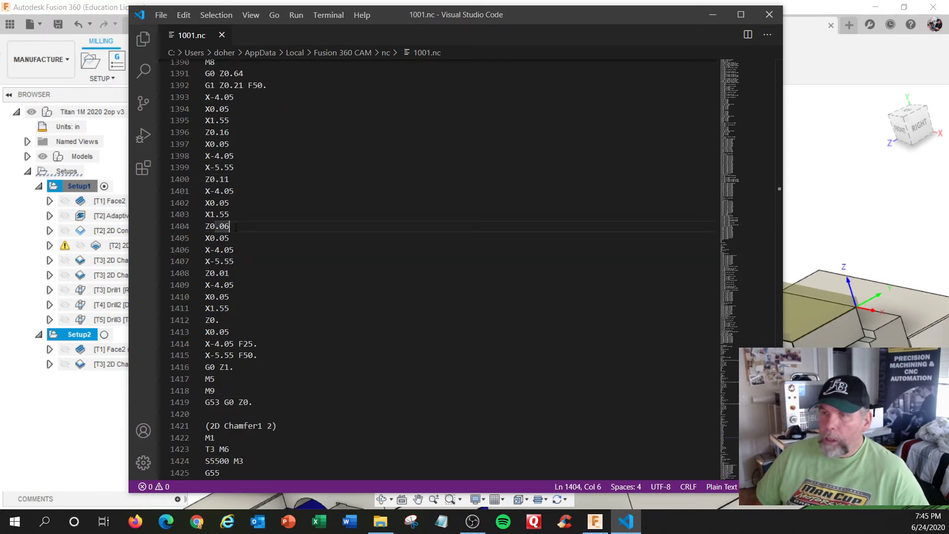
scroll(236, 228, "down", 1)
left_click(236, 235)
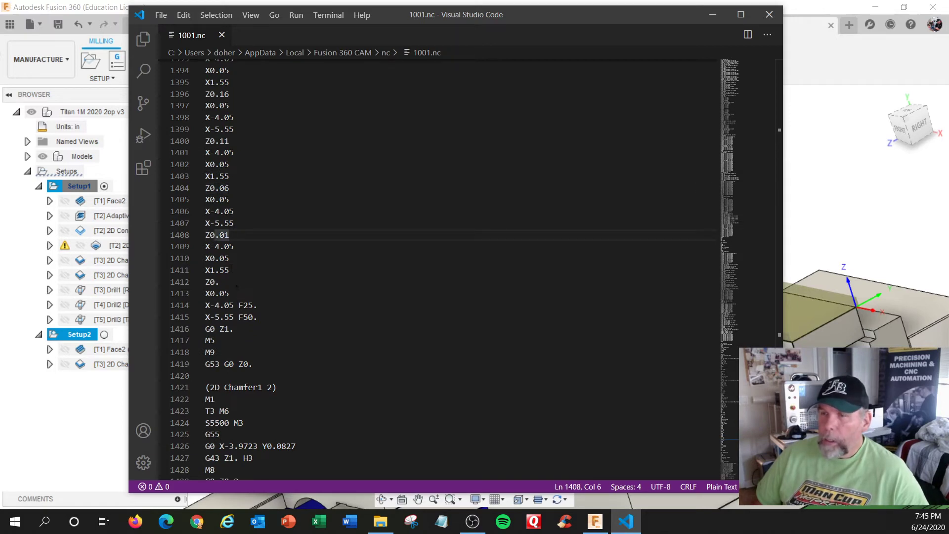
left_click(215, 282)
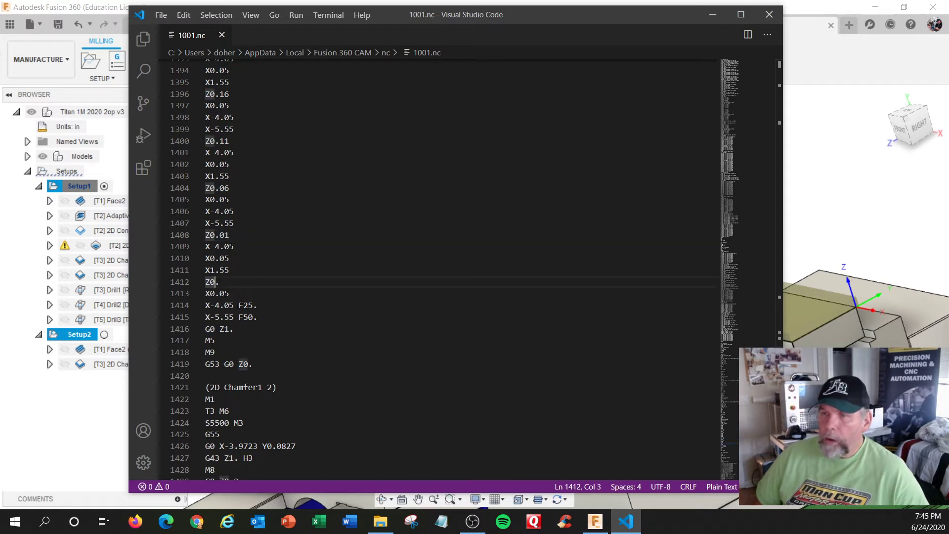
scroll(277, 283, "down", 1)
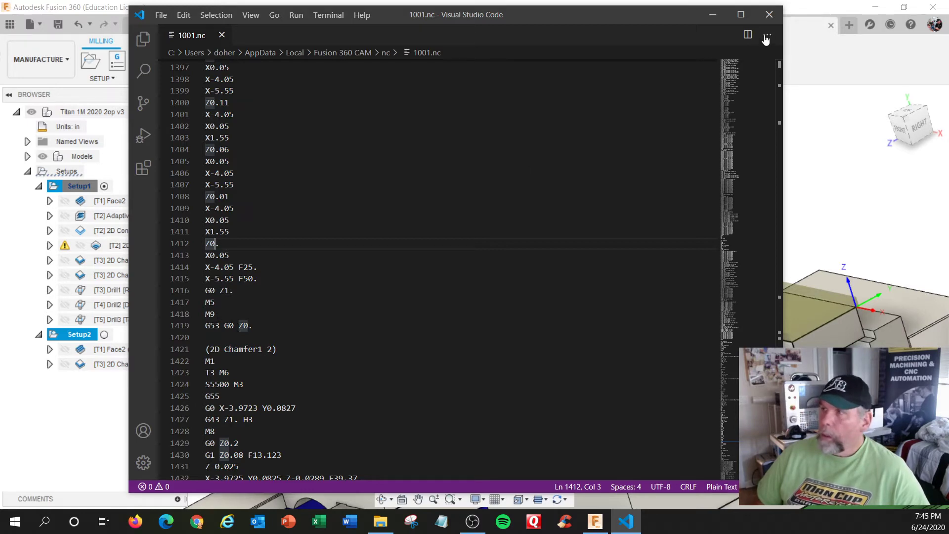
left_click(770, 15)
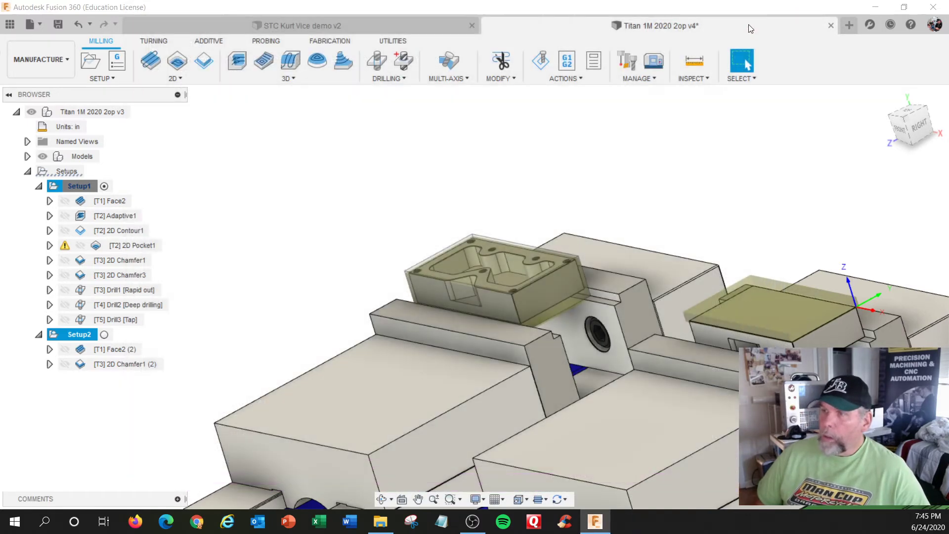
Post Setup1 and Setup2 together as 1001 with operations reordered to minimize tool changes, replacing the existing 1001.nc file
right_click(83, 185)
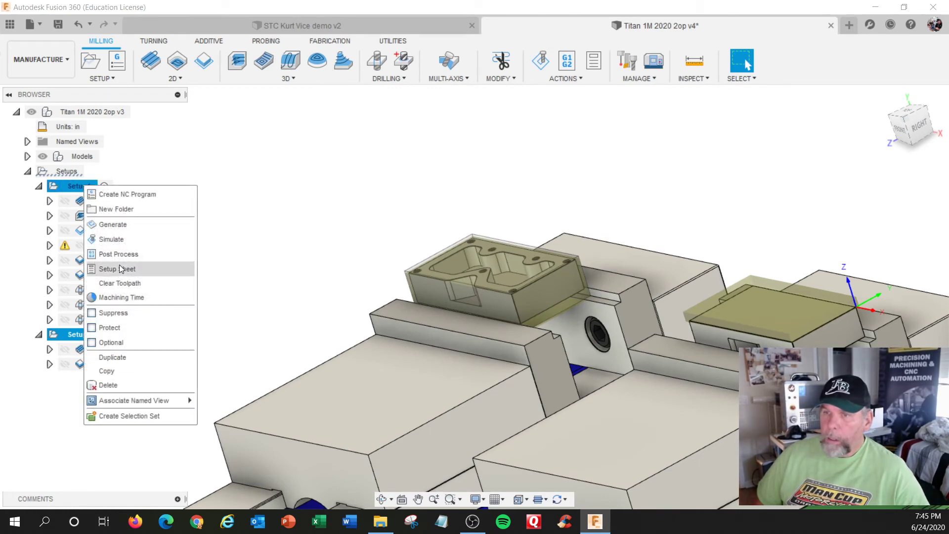
left_click(119, 255)
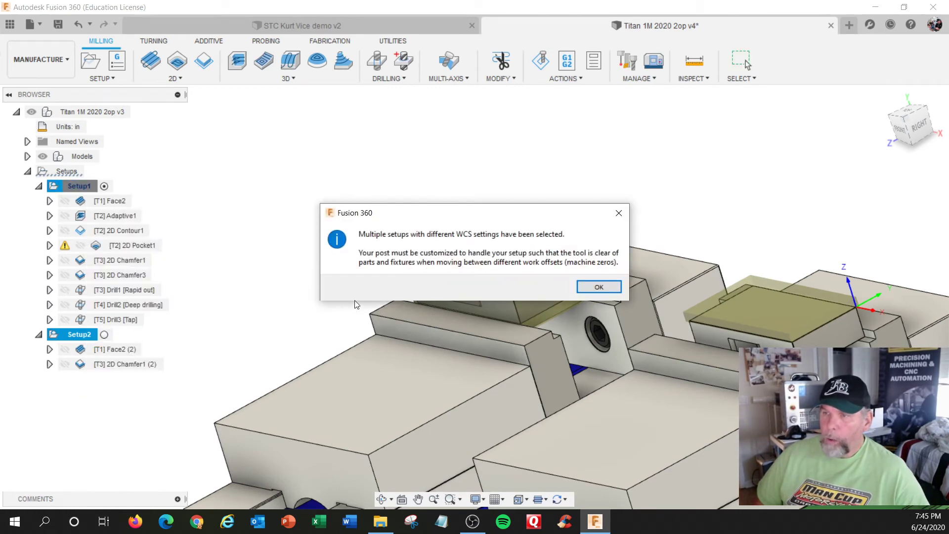
left_click(595, 287)
left_click(300, 310)
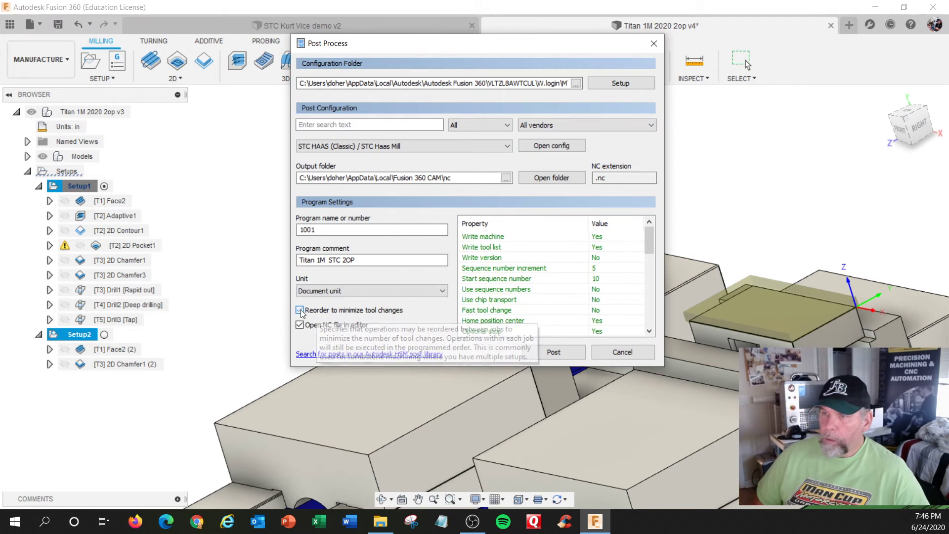
left_click(552, 354)
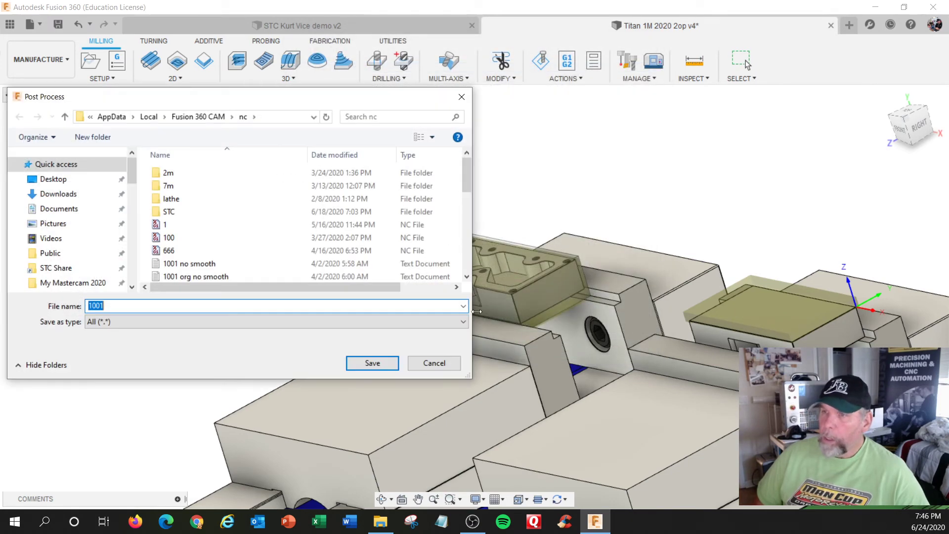
left_click(377, 369)
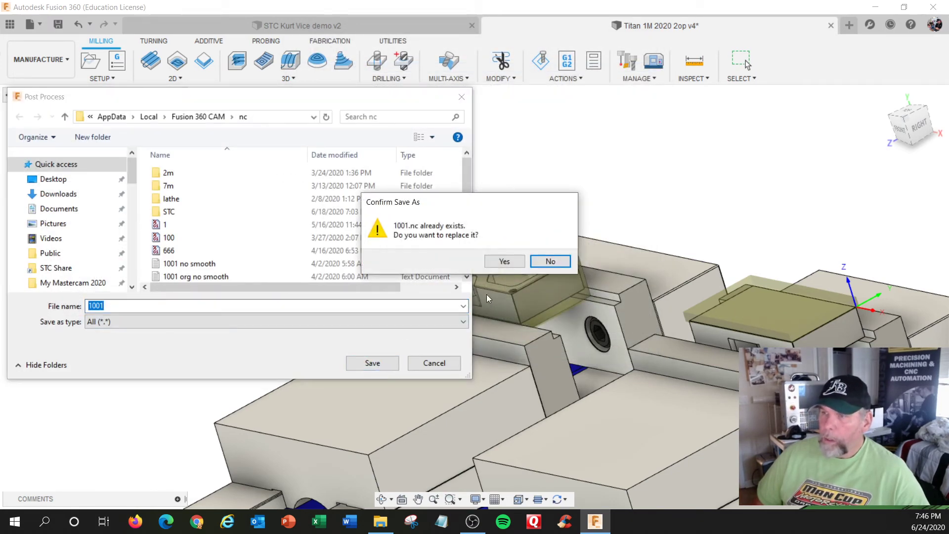
left_click(504, 262)
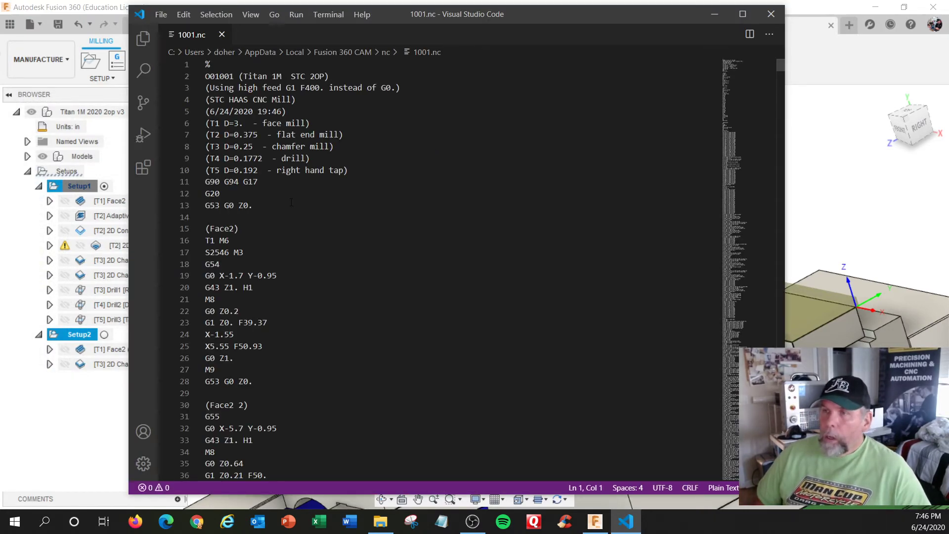
Check how Face2 2 follows Face2 in the reordered program, including its work offset and first positioning move
scroll(314, 223, "down", 1)
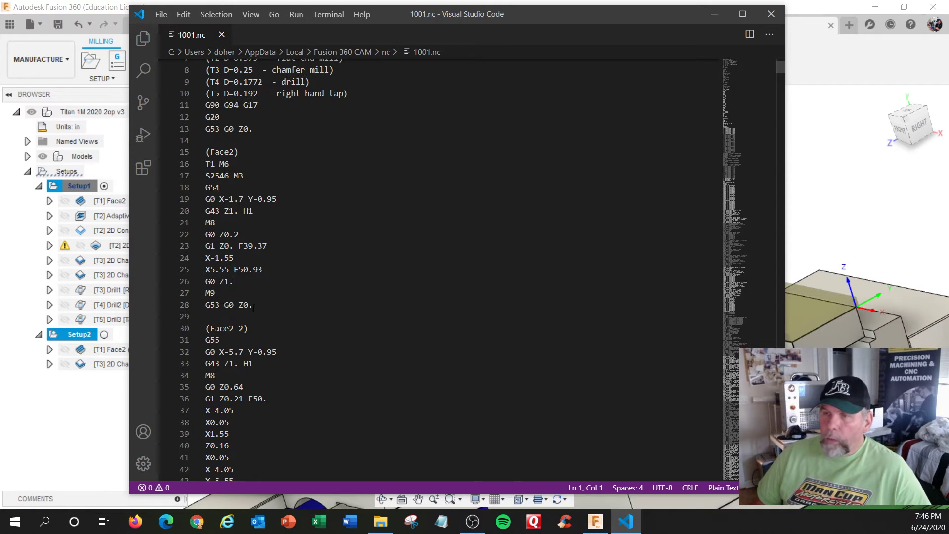
scroll(252, 302, "down", 1)
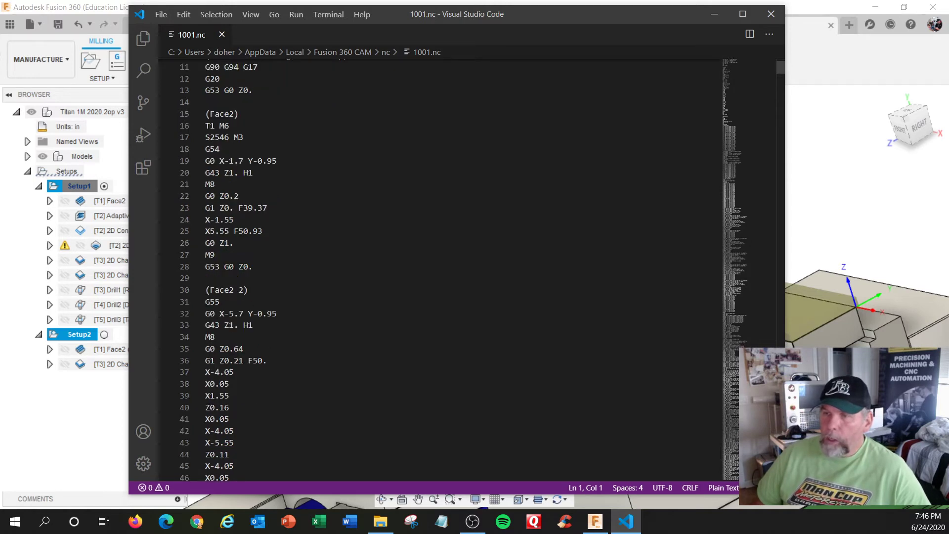
left_click_drag(205, 303, 221, 302)
left_click(235, 304)
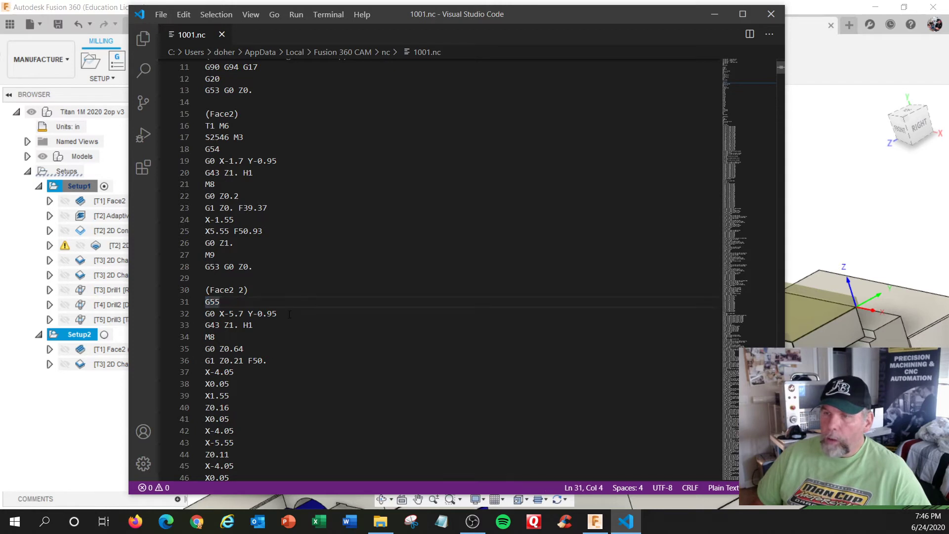
left_click(290, 315)
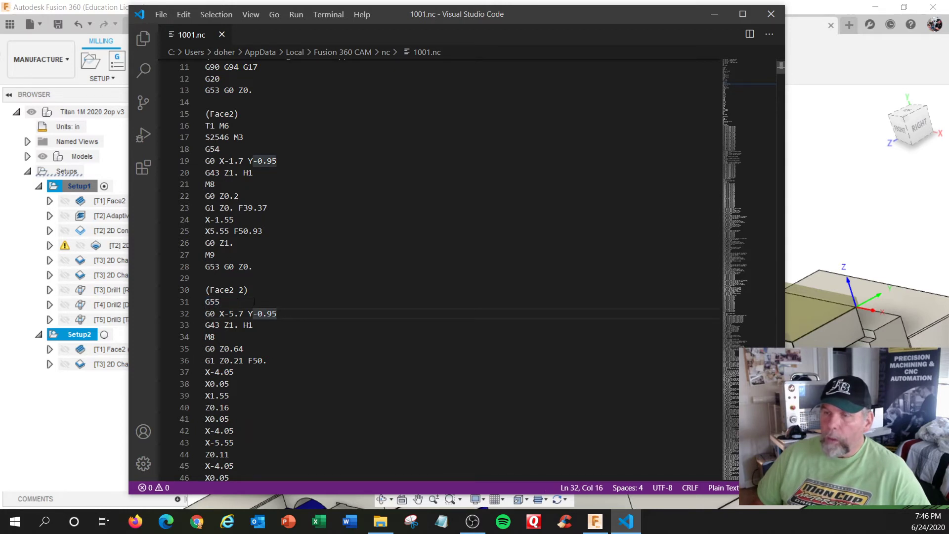
left_click(222, 303)
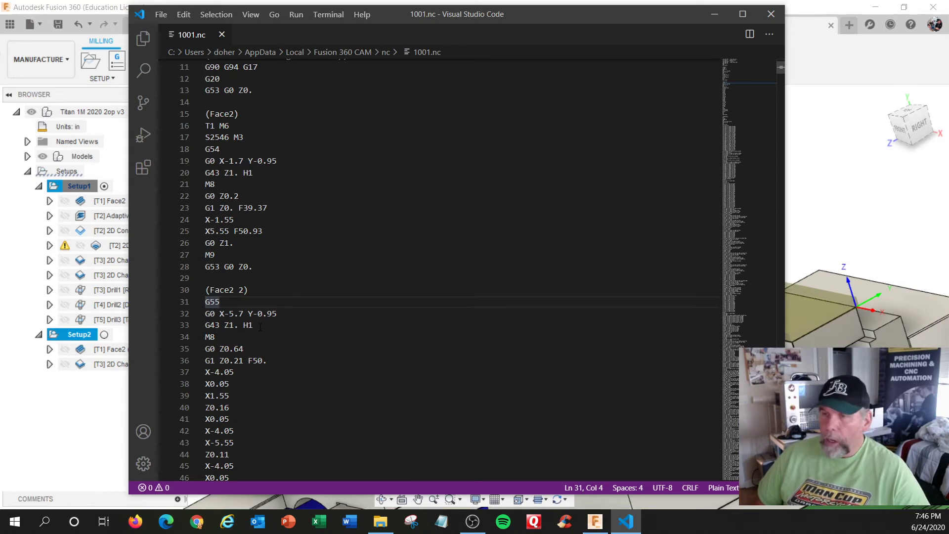
Review the code from the Face2 2 passes through the tool change into Adaptive1, and close Visual Studio Code
scroll(259, 322, "down", 6)
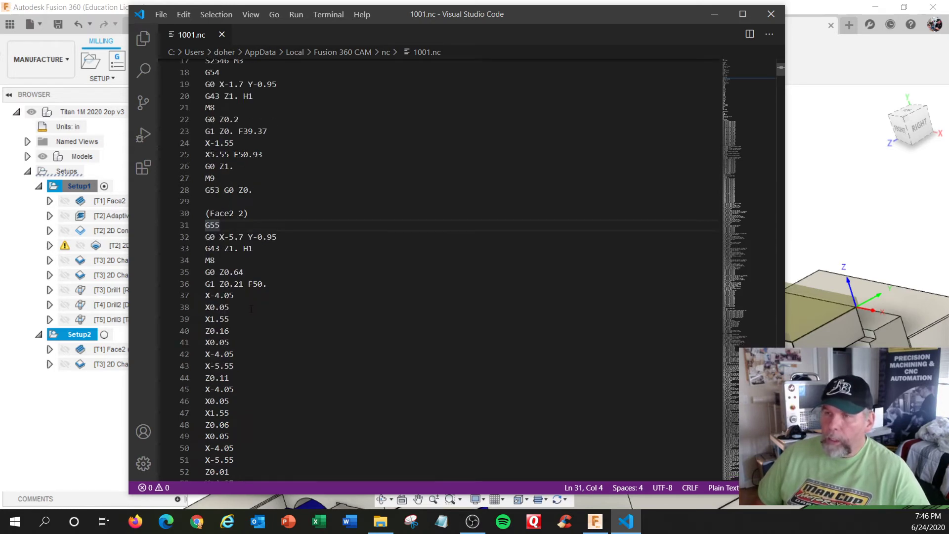
scroll(244, 295, "down", 6)
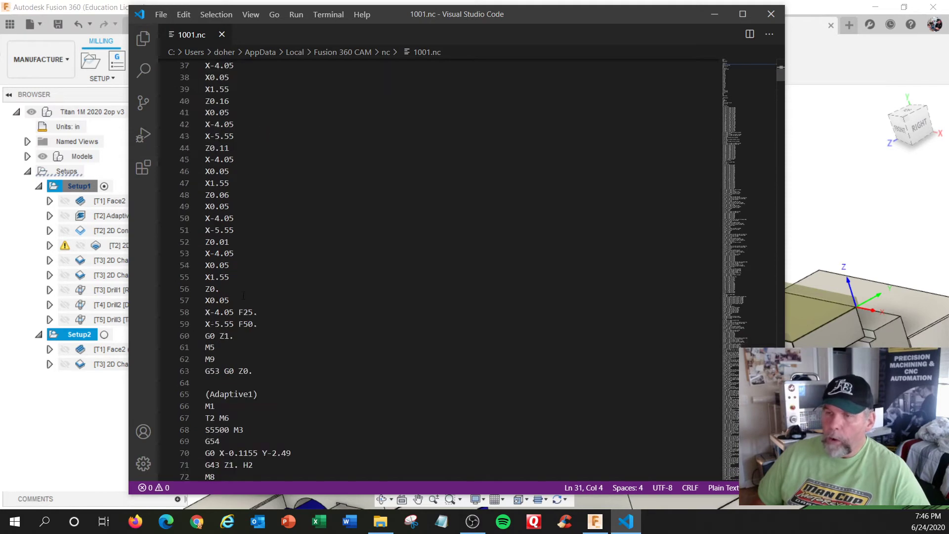
scroll(251, 303, "down", 14)
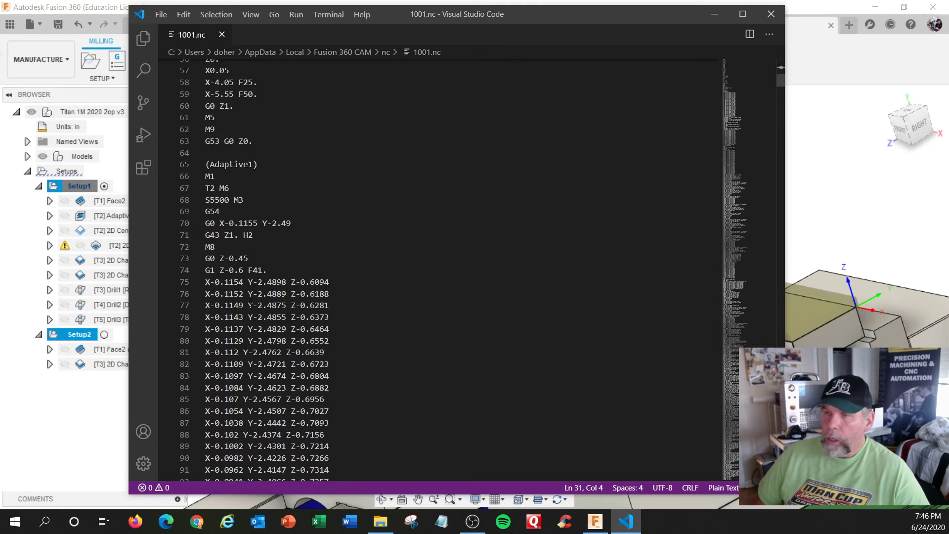
scroll(251, 303, "down", 9)
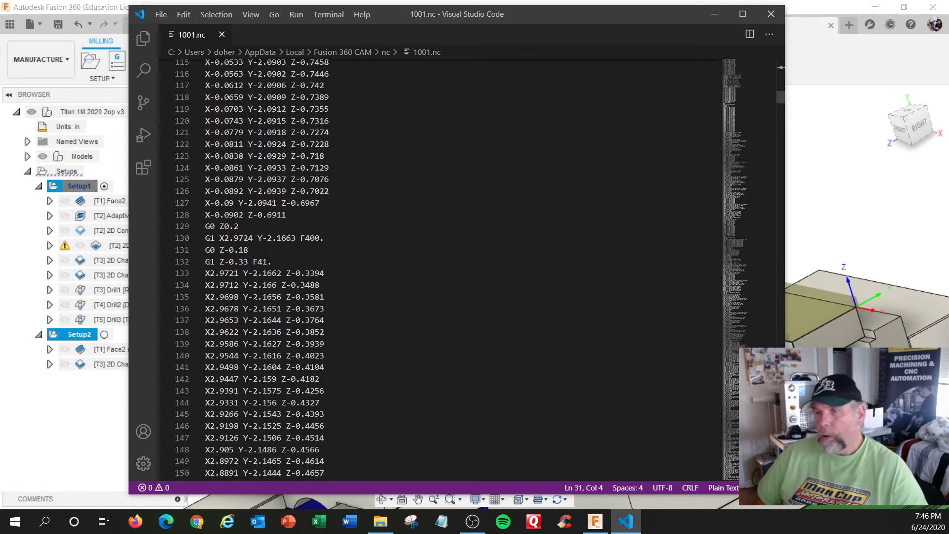
scroll(287, 317, "down", 1)
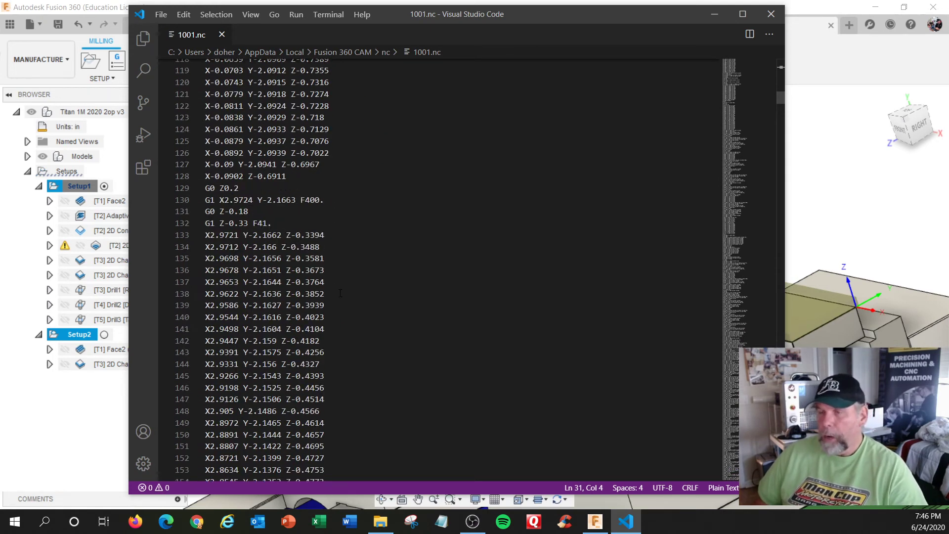
scroll(340, 294, "down", 2)
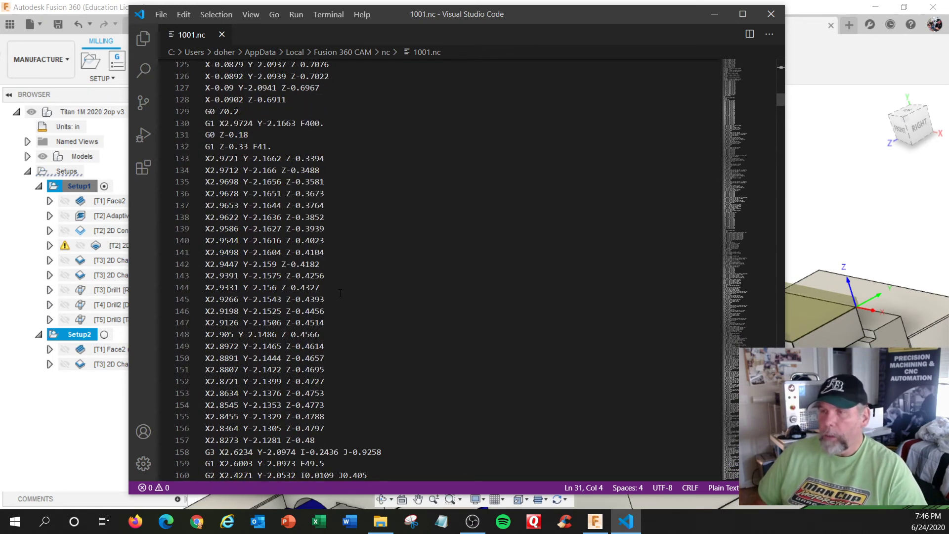
left_click(769, 13)
Check the combined machining time of Setup1 and Setup2, and close the report
scroll(440, 233, "down", 5)
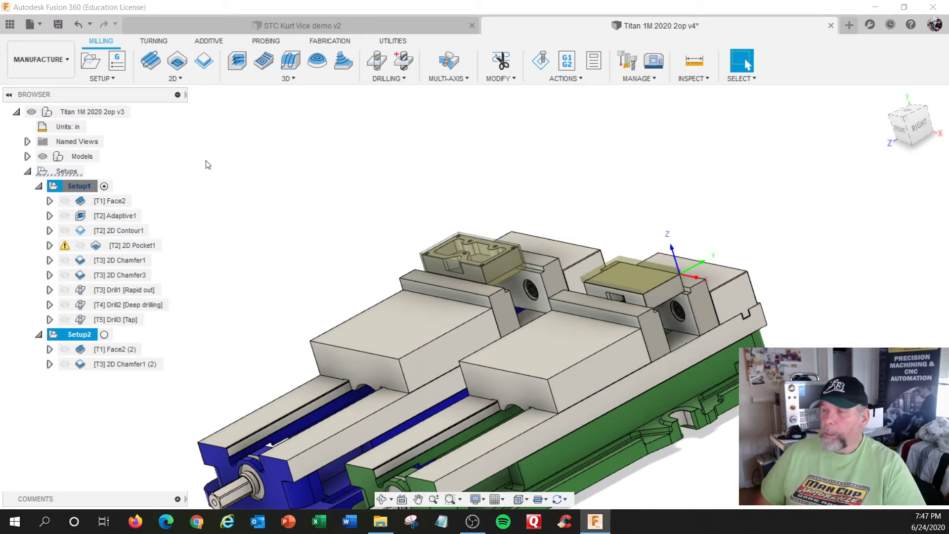
scroll(208, 165, "down", 3)
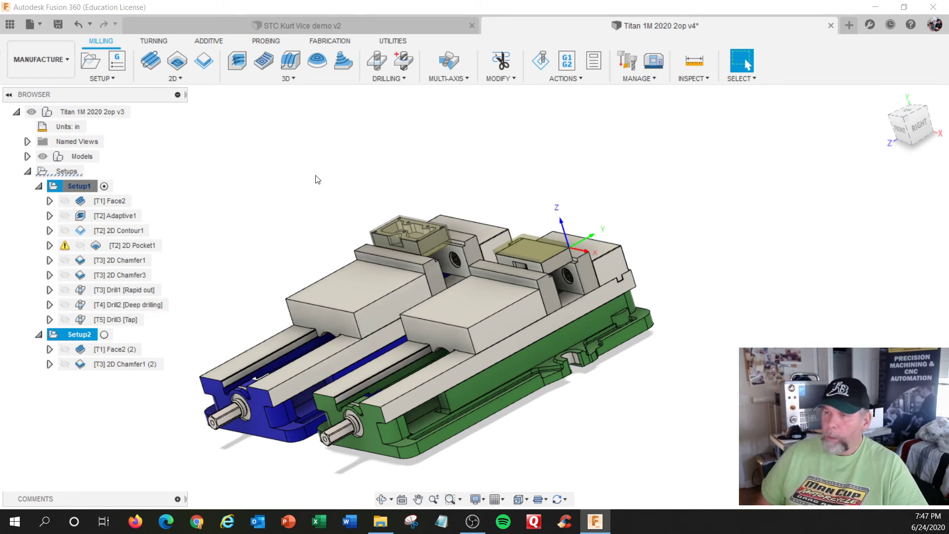
mouse_move(318, 178)
middle_mouse_down("shift")
mouse_move(384, 214)
mouse_move(366, 185)
mouse_move(331, 163)
mouse_move(327, 170)
middle_mouse_up("shift")
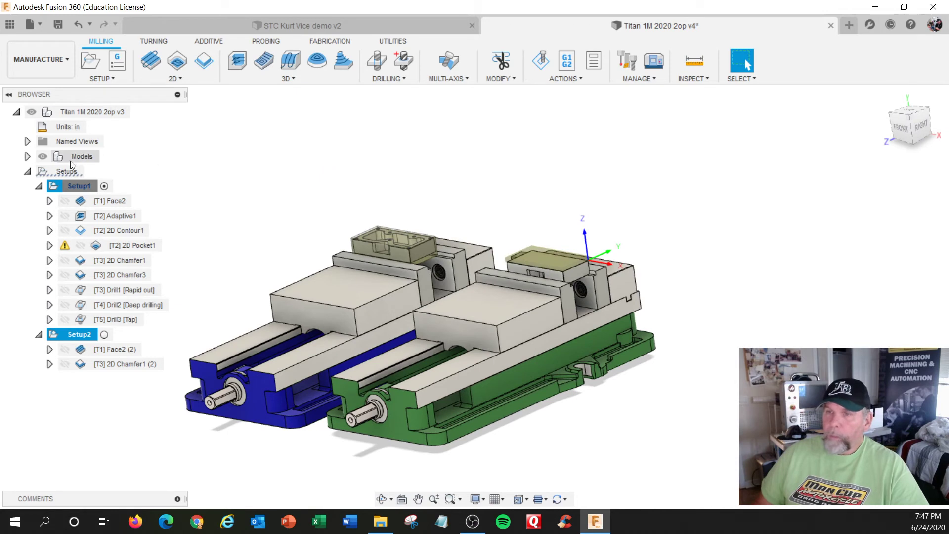
right_click(77, 185)
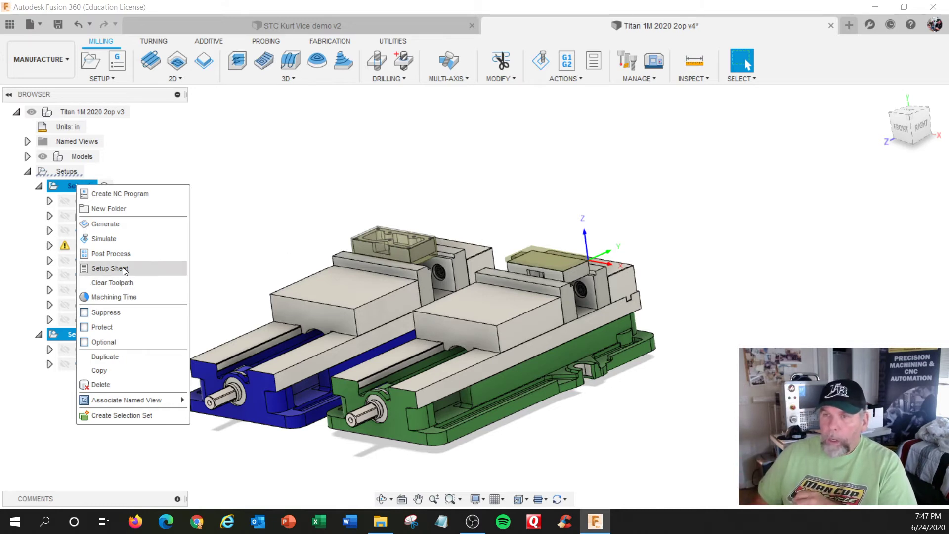
left_click(117, 297)
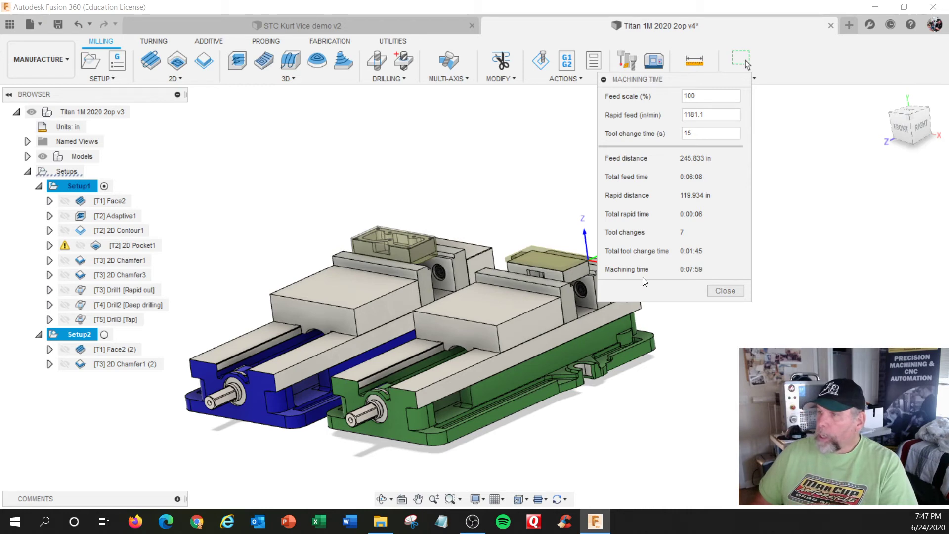
left_click(725, 291)
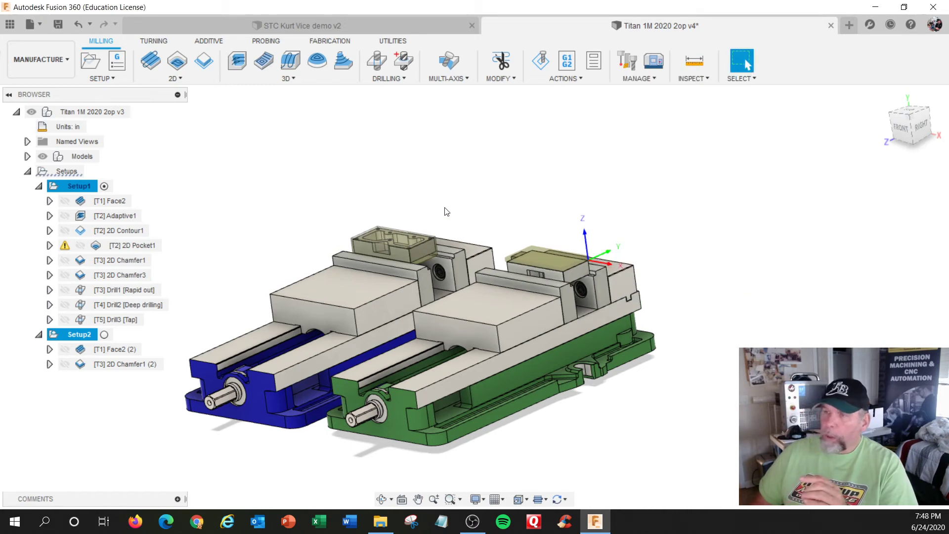
scroll(447, 211, "down", 2)
scroll(447, 212, "down", 2)
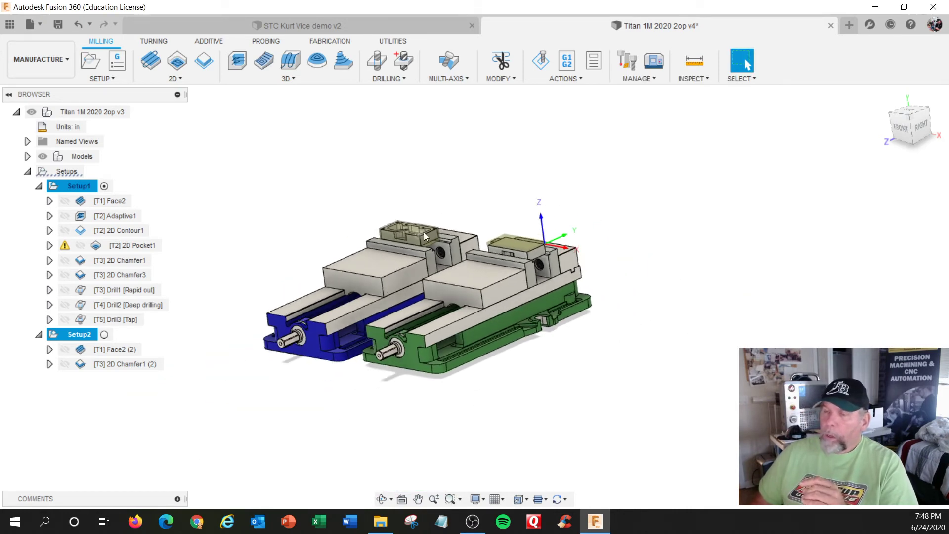
scroll(396, 229, "up", 4)
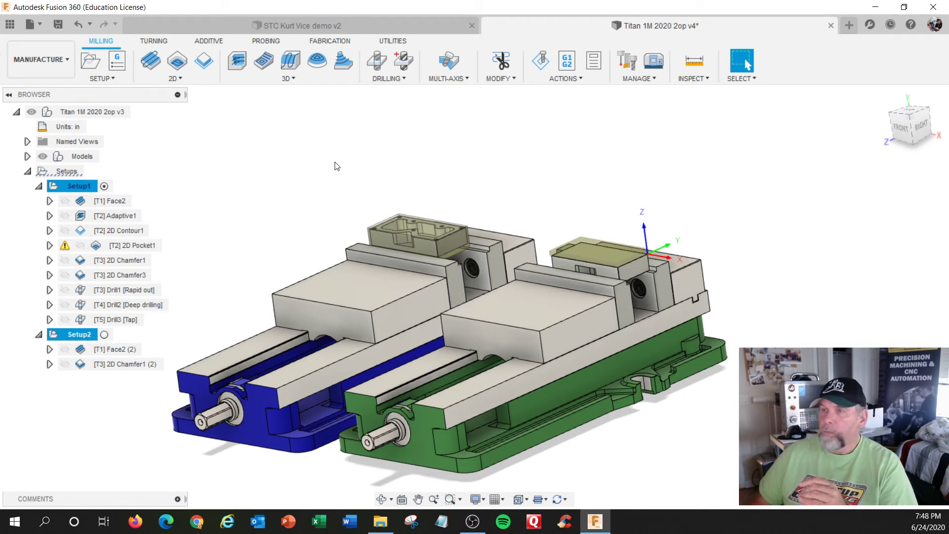
scroll(334, 165, "down", 3)
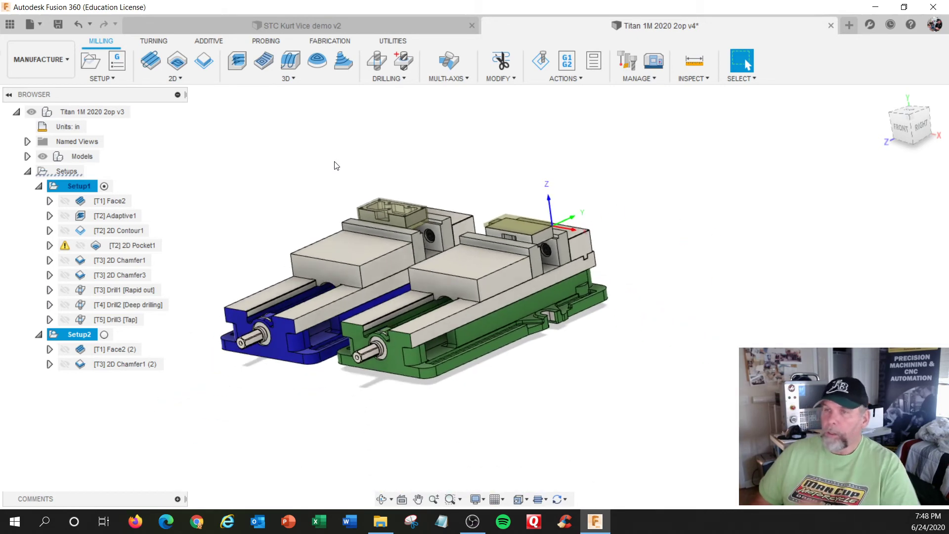
scroll(256, 223, "up", 3)
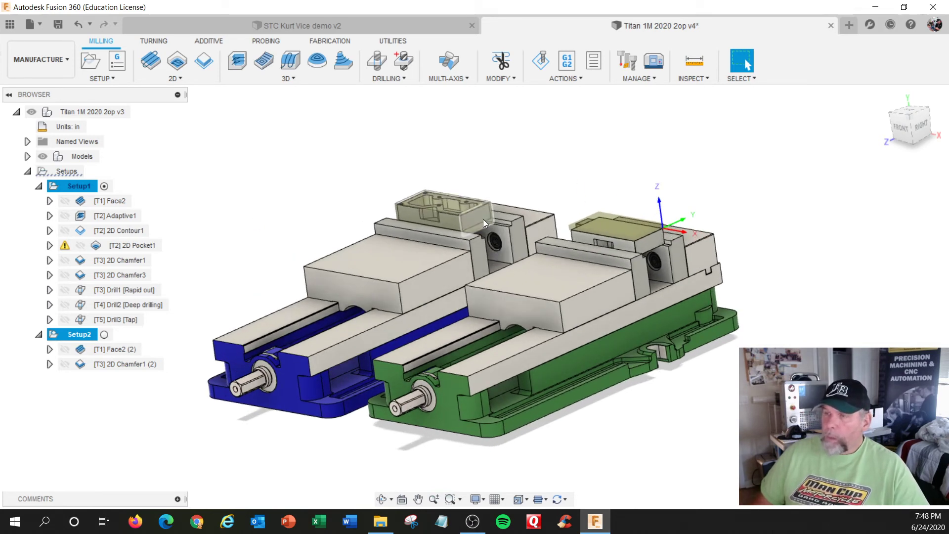
right_click(88, 184)
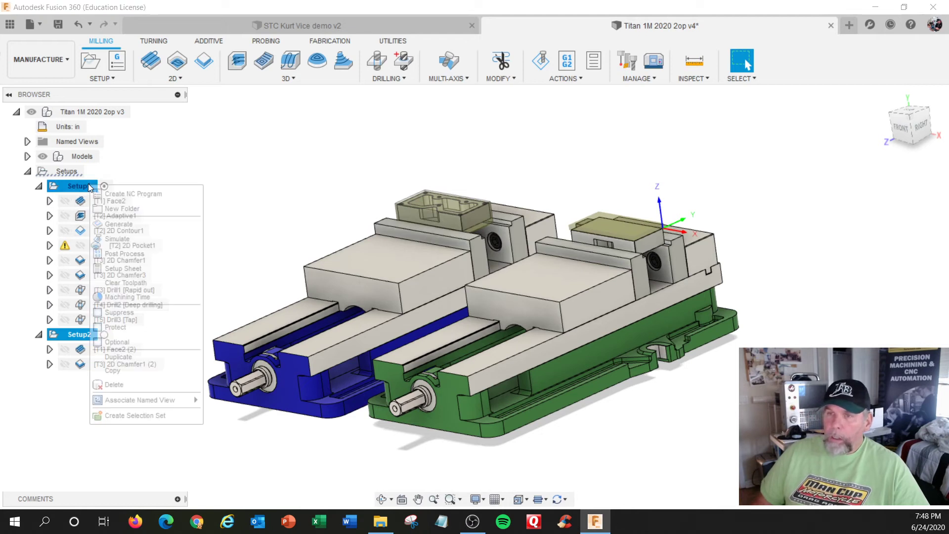
left_click(161, 173)
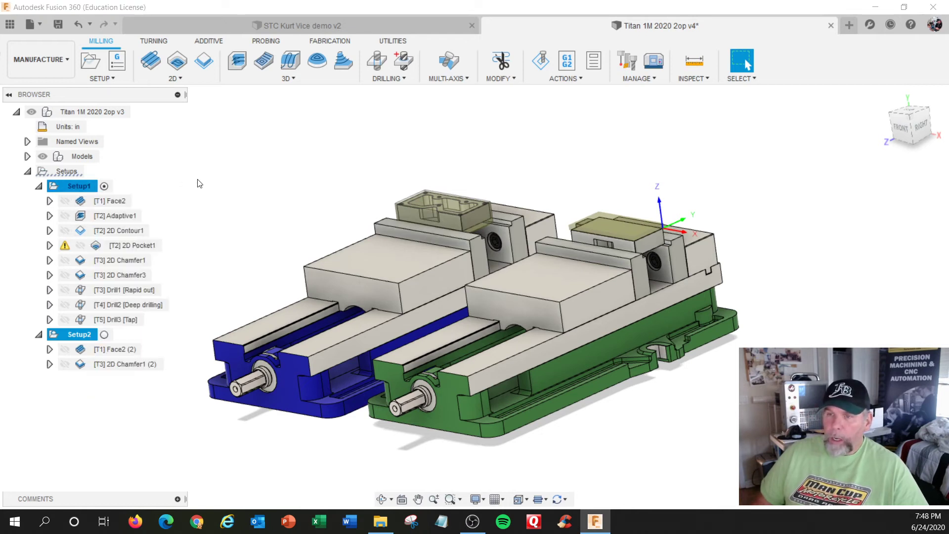
left_click(198, 184)
right_click(88, 187)
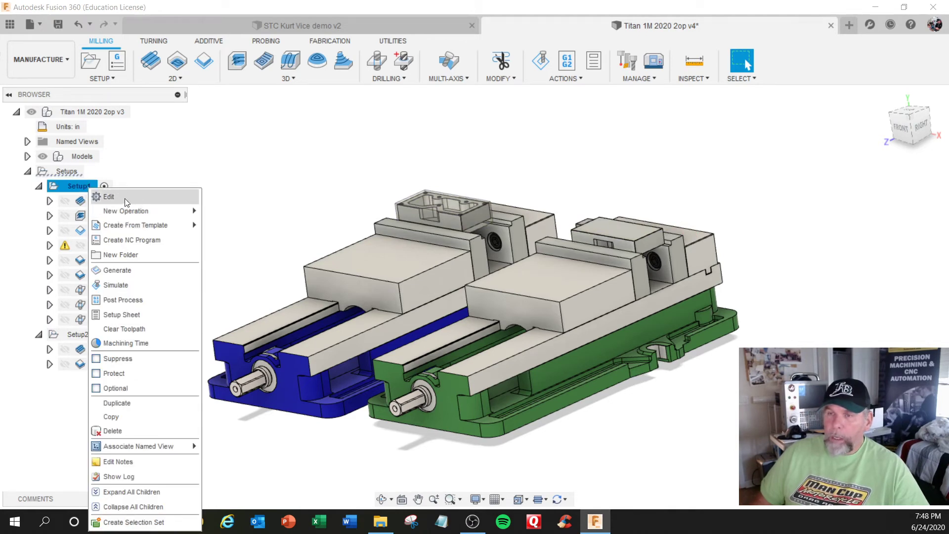
left_click(71, 185)
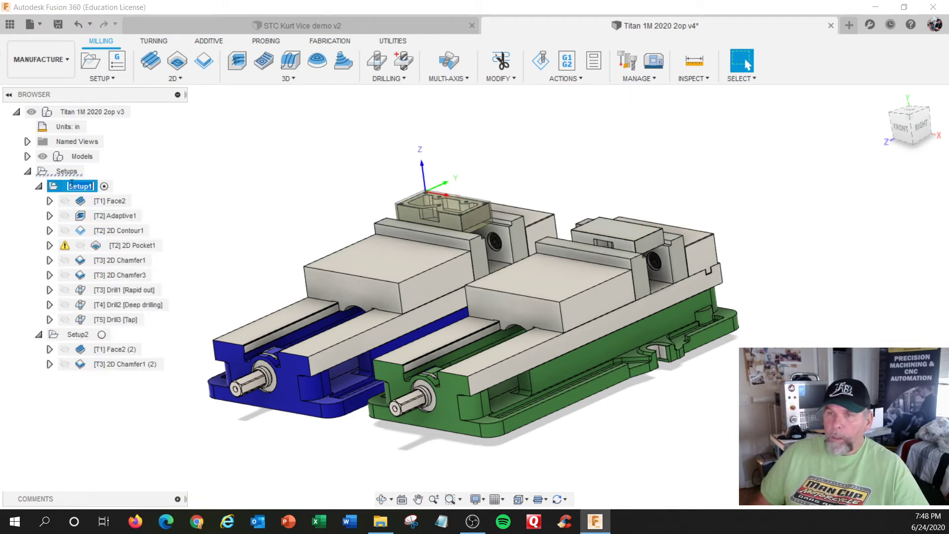
Edit Setup1 to enable its fixture, selecting both jaws of the blue vise as the fixture bodies
right_click(64, 184)
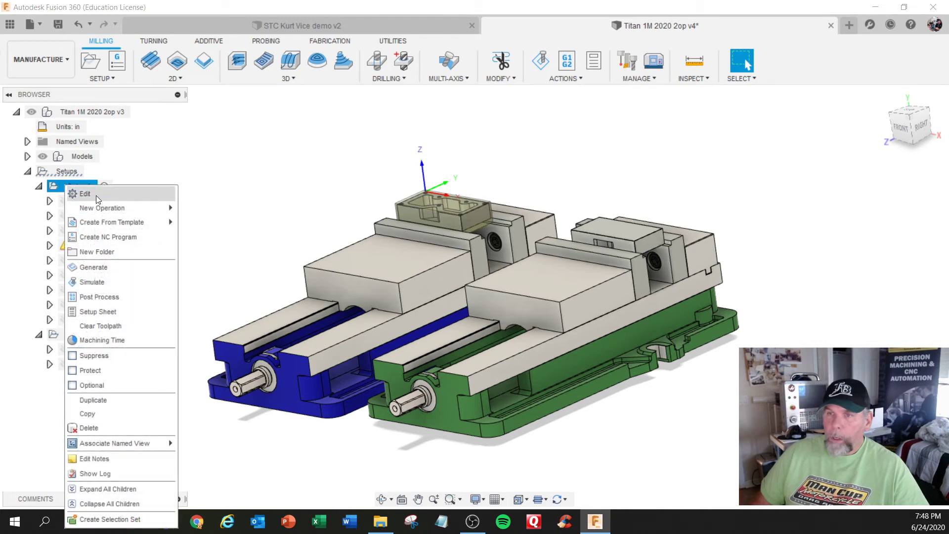
left_click(96, 195)
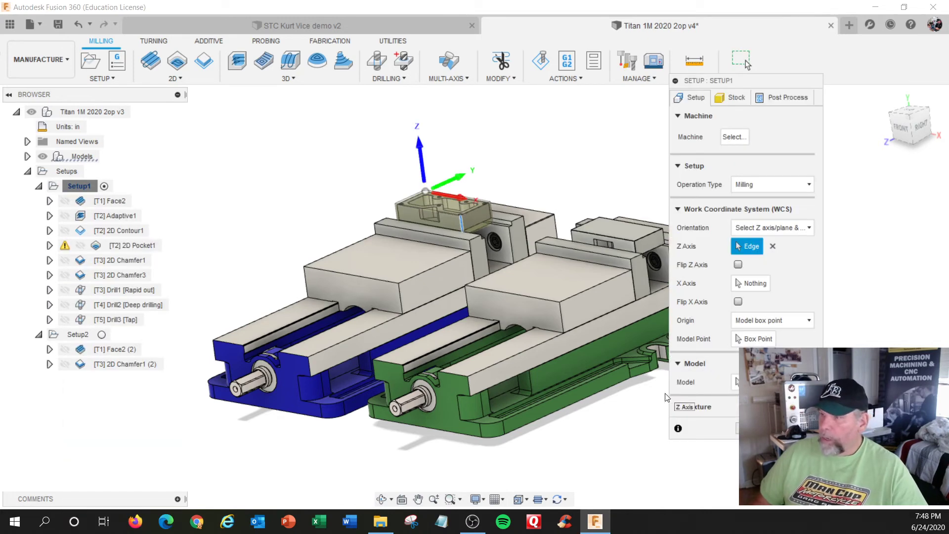
left_click(689, 410)
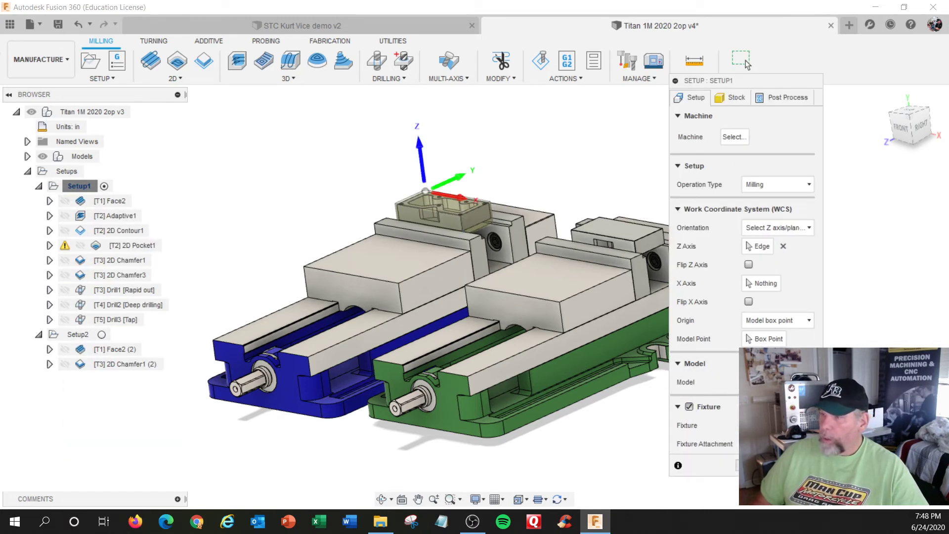
scroll(414, 259, "up", 5)
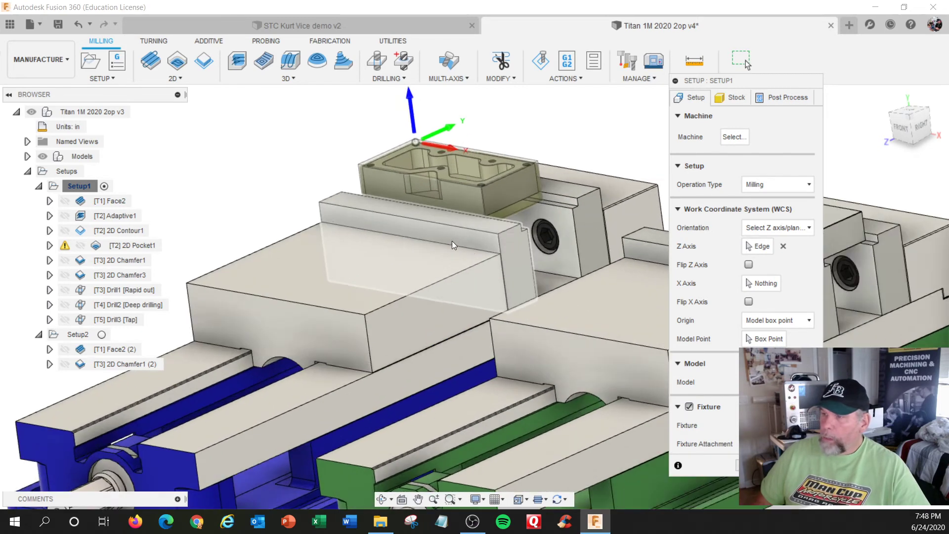
scroll(452, 246, "up", 2)
left_click(467, 215)
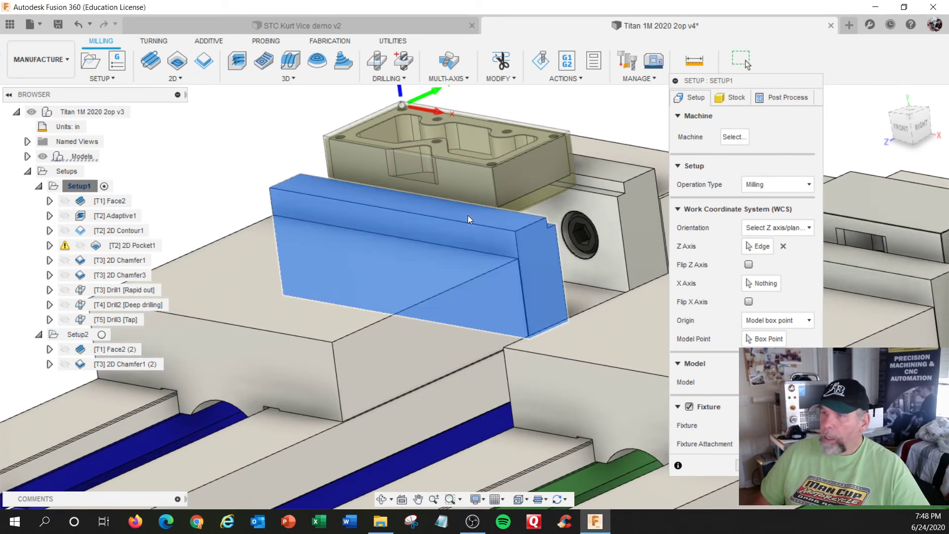
left_click(604, 170)
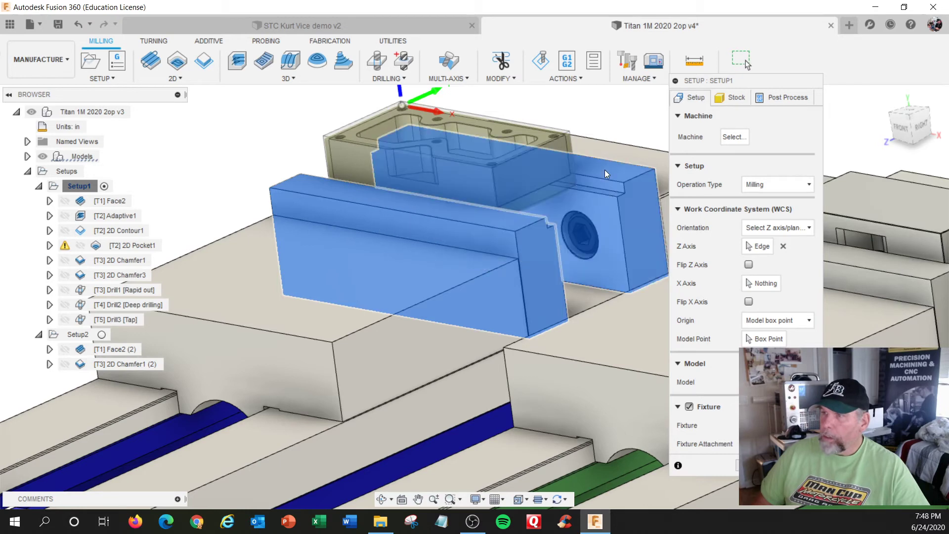
scroll(419, 242, "down", 4)
scroll(419, 242, "down", 3)
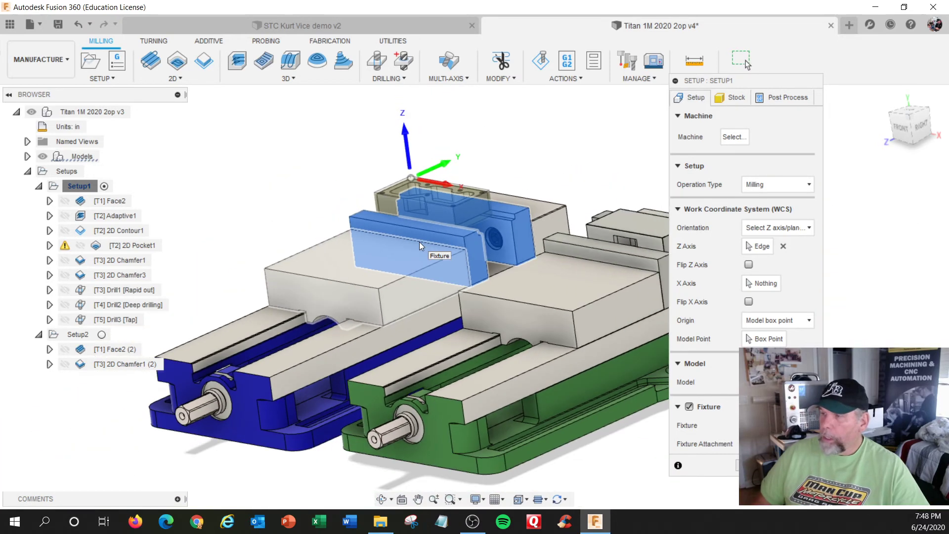
left_click(738, 465)
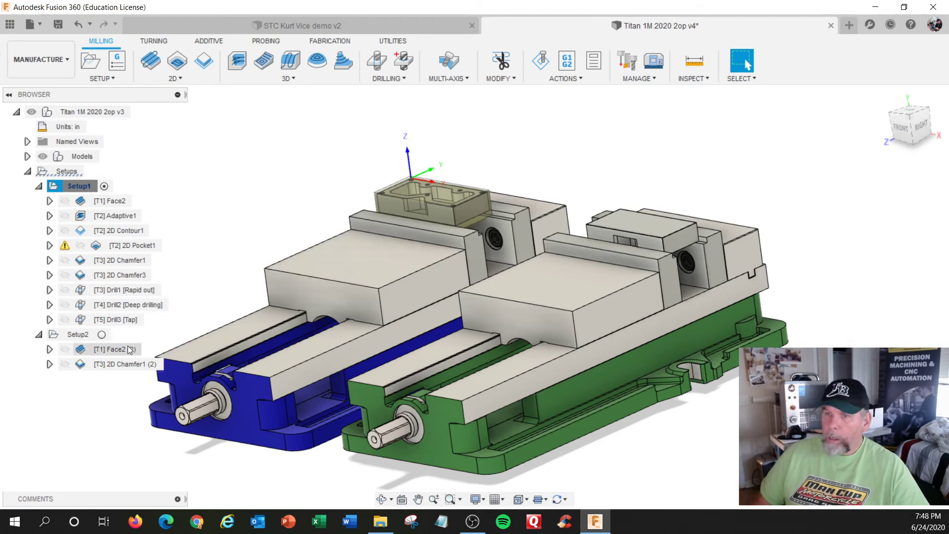
Open Setup2 for editing
left_click(77, 336)
right_click(77, 336)
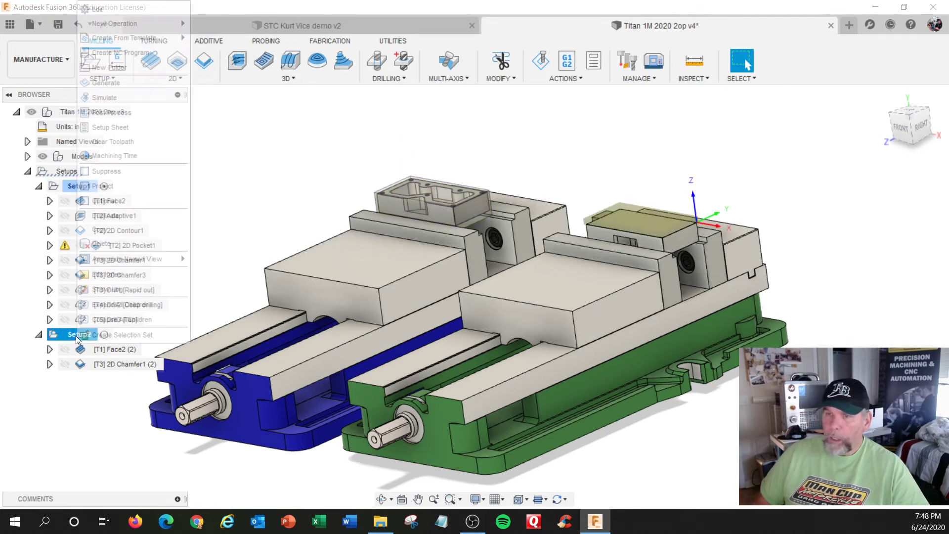
left_click(99, 10)
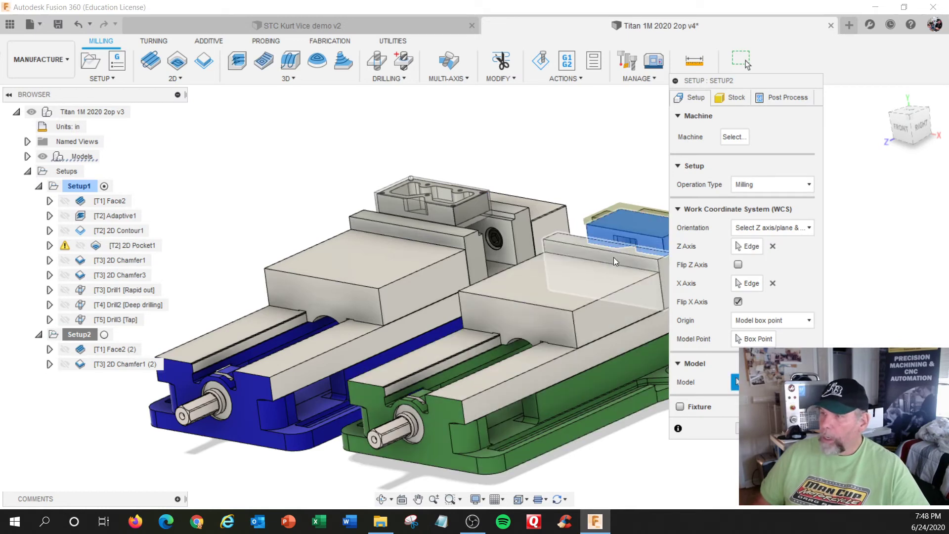
left_click(571, 243)
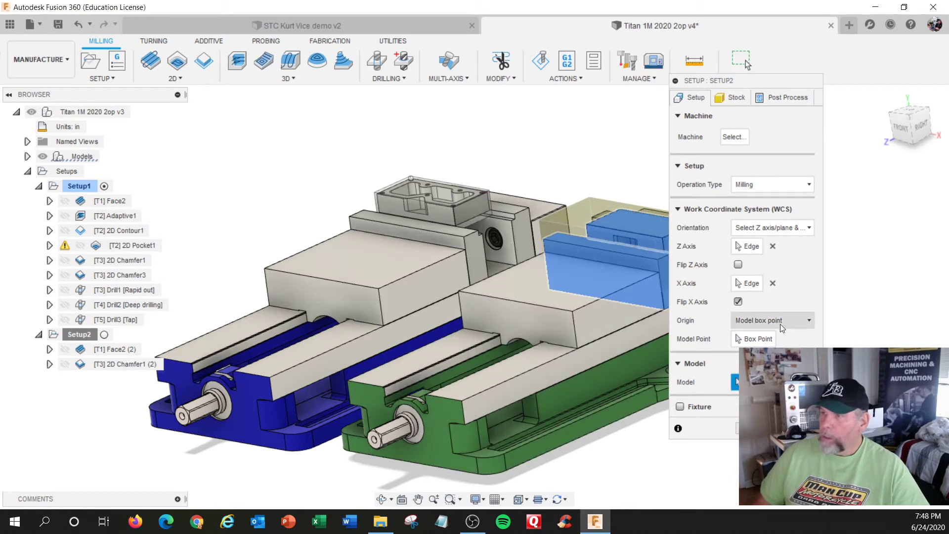
middle_click_drag(443, 323, 321, 356, "shift")
middle_click_drag(668, 388, 662, 392, "shift")
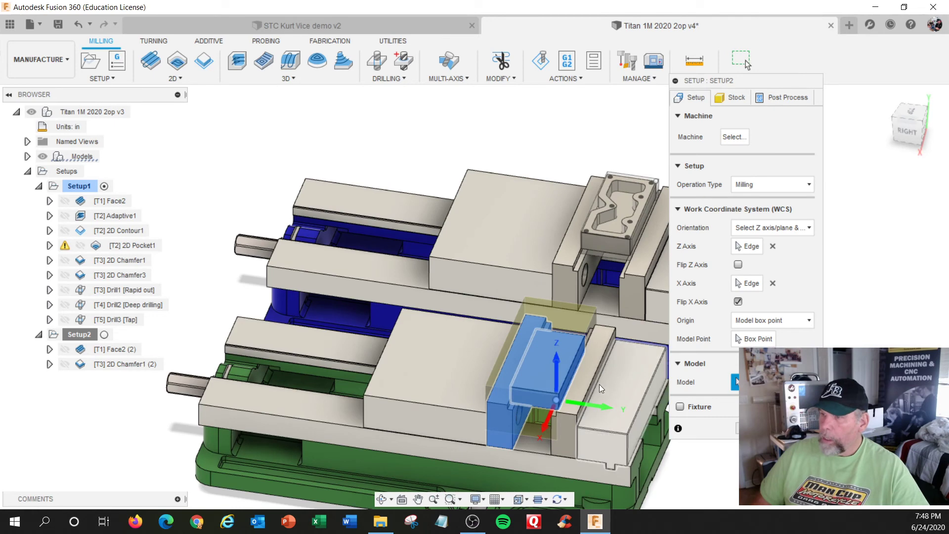
left_click(584, 380)
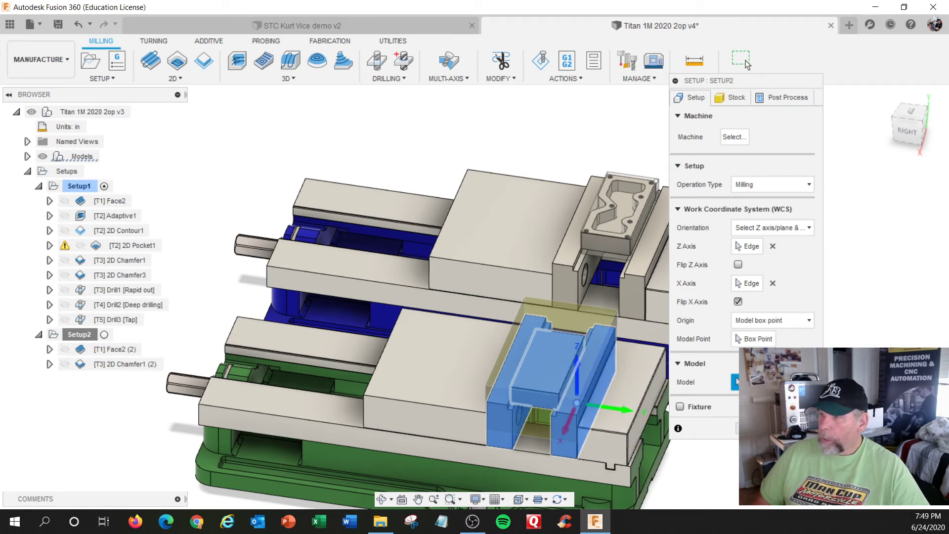
left_click(783, 382)
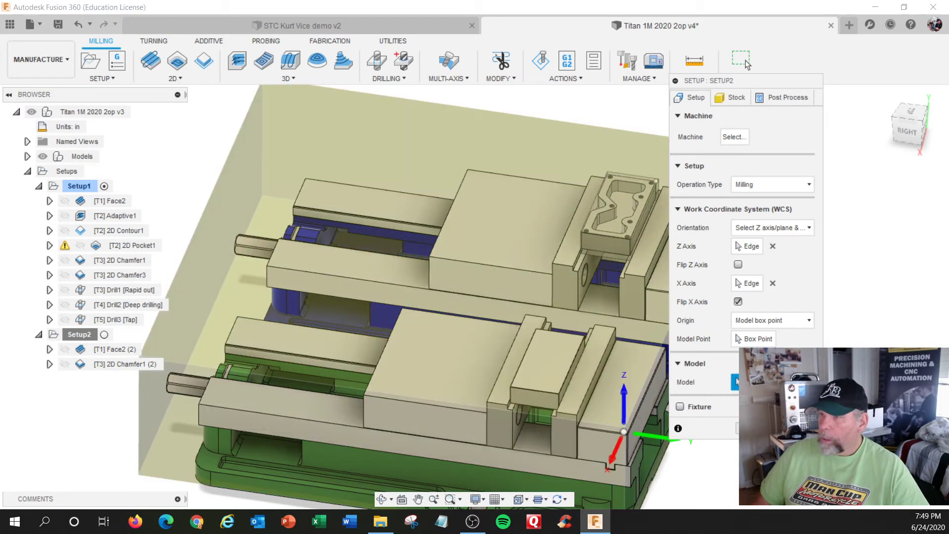
left_click(551, 357)
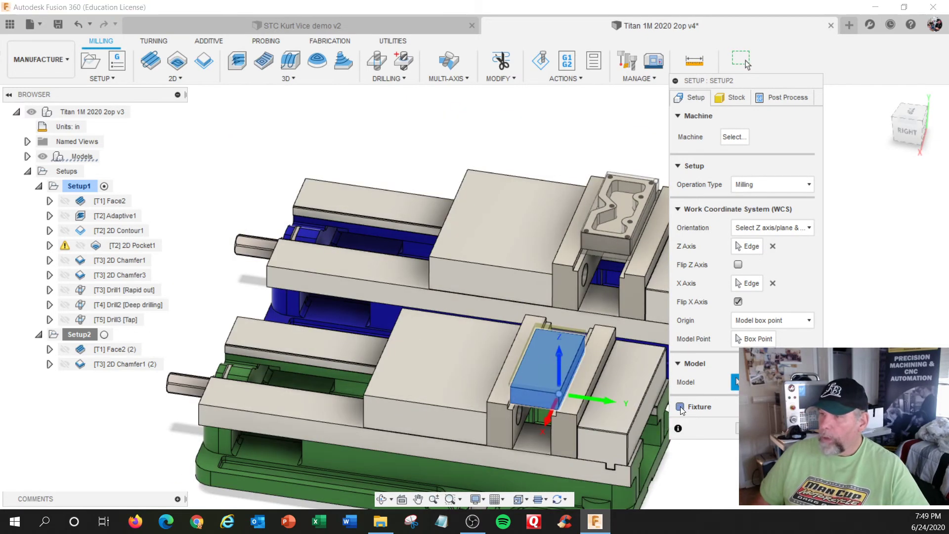
Enable Setup2's fixture and select both jaws of the green vise as the fixture bodies
left_click(680, 406)
middle_click_drag(572, 420, 586, 414, "shift")
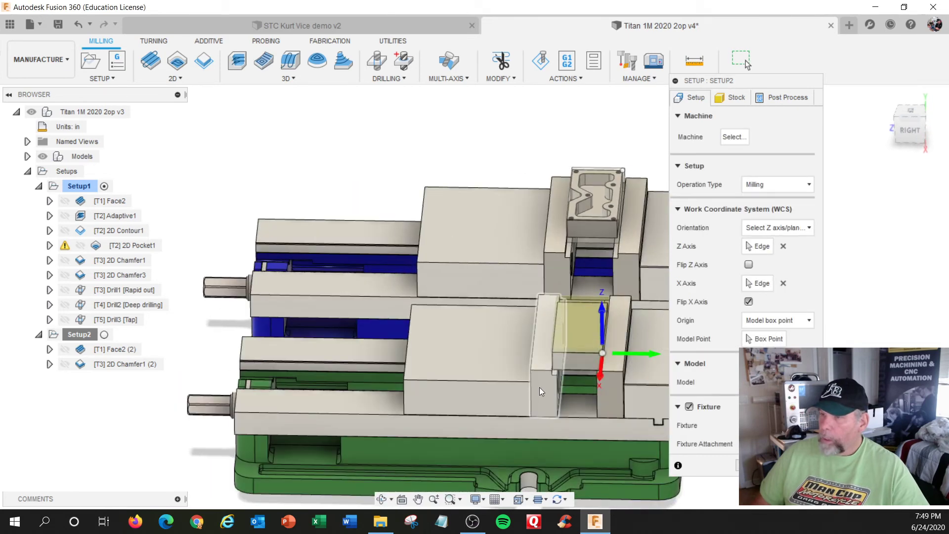
left_click(539, 387)
left_click(610, 394)
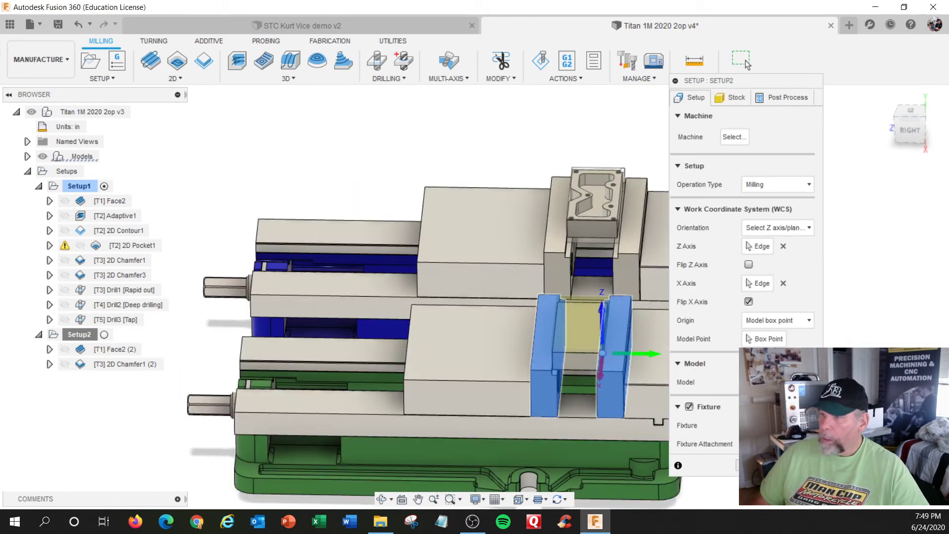
key("Return")
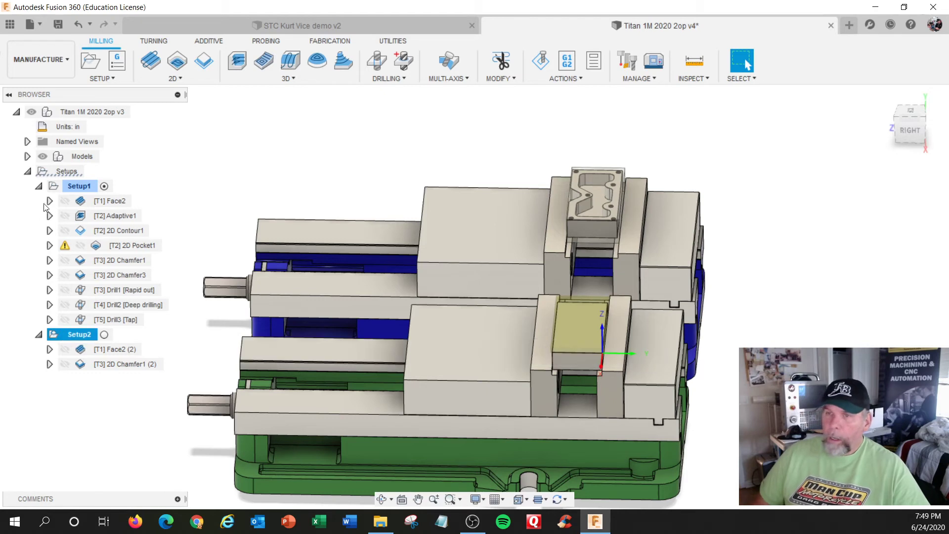
Start a simulation of Setup1 with stop on collision enabled, and move the simulation settings off the model
left_click(77, 187)
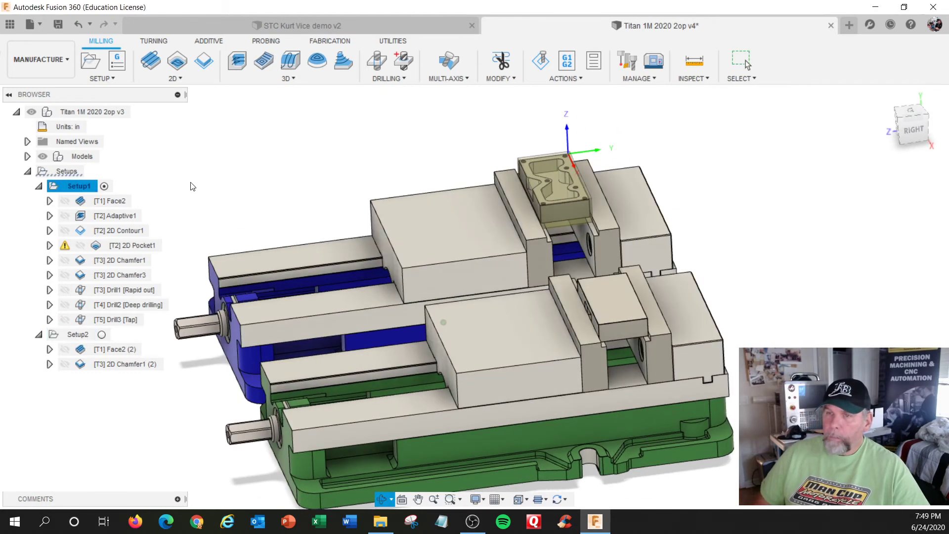
right_click(82, 187)
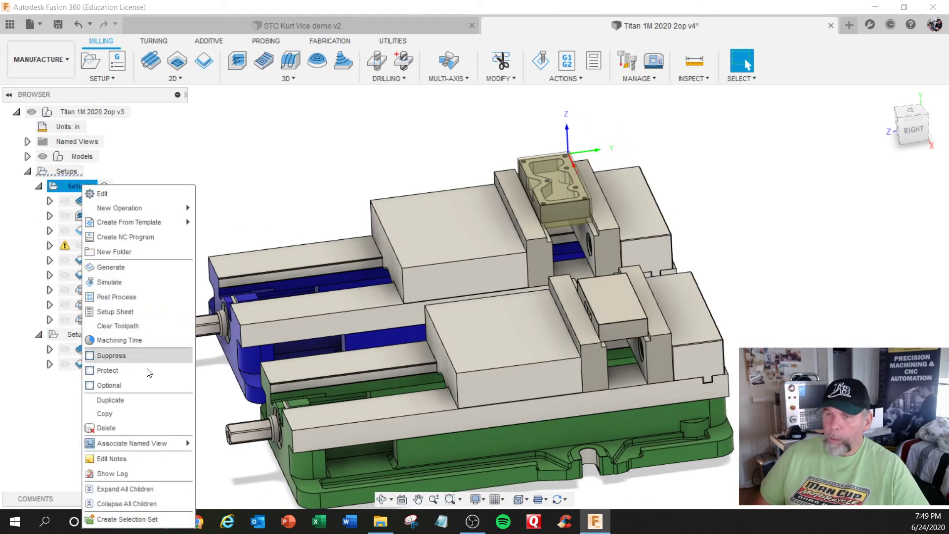
left_click(133, 281)
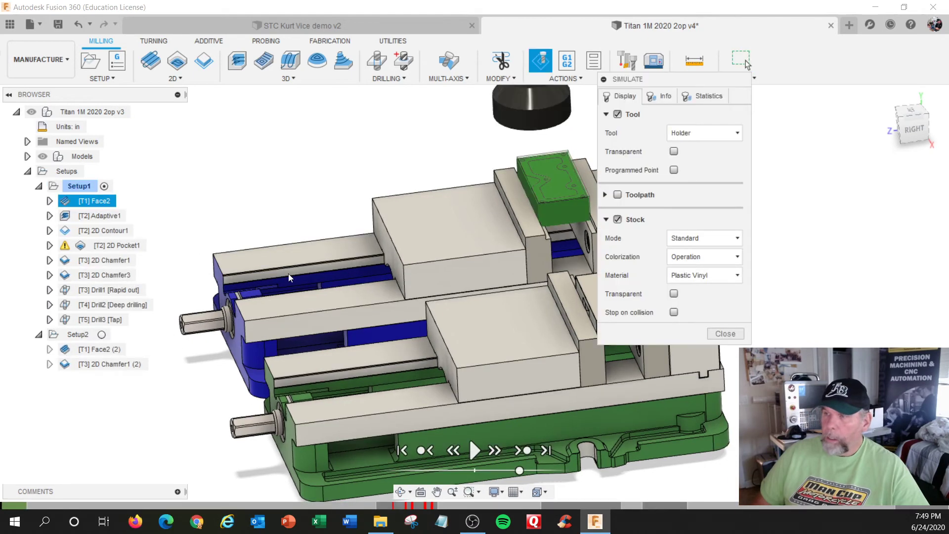
left_click(673, 312)
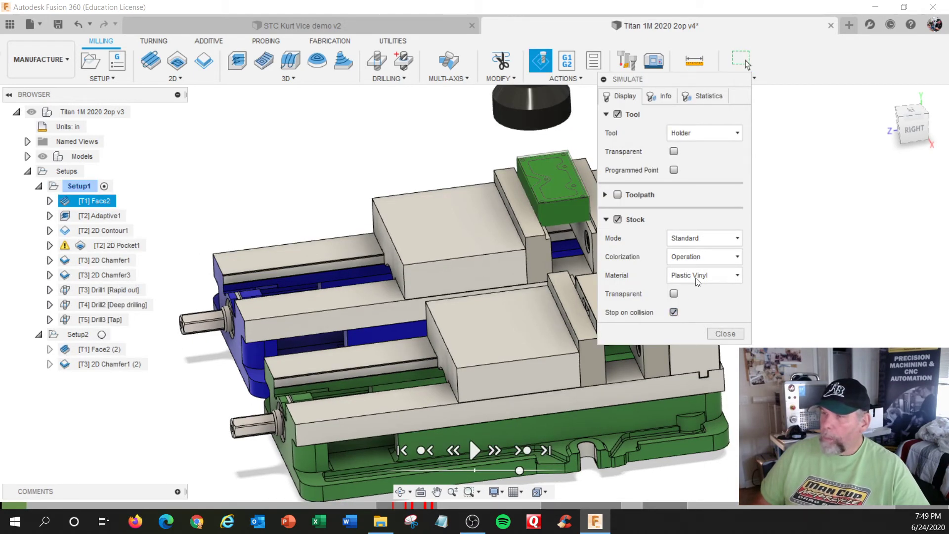
scroll(365, 240, "up", 2)
scroll(364, 239, "down", 6)
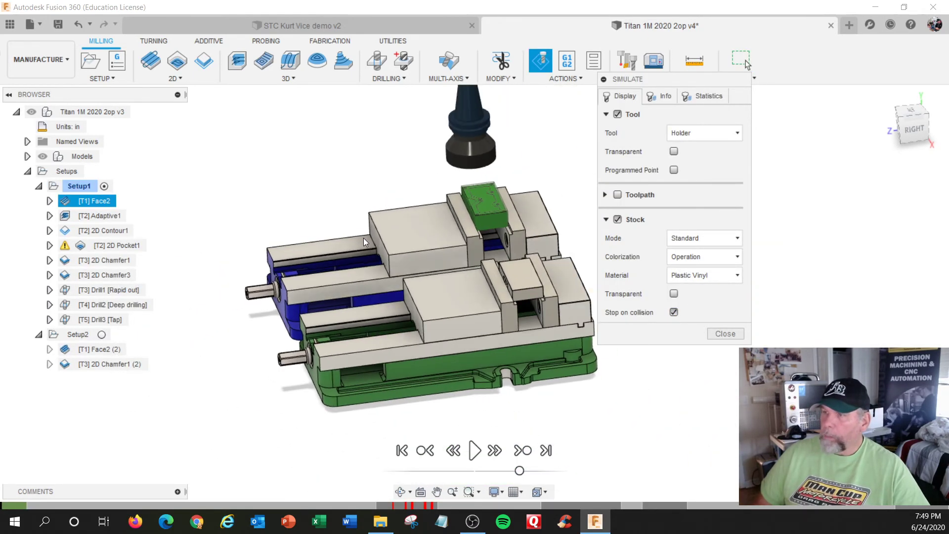
middle_click_drag(377, 235, 404, 239, "shift")
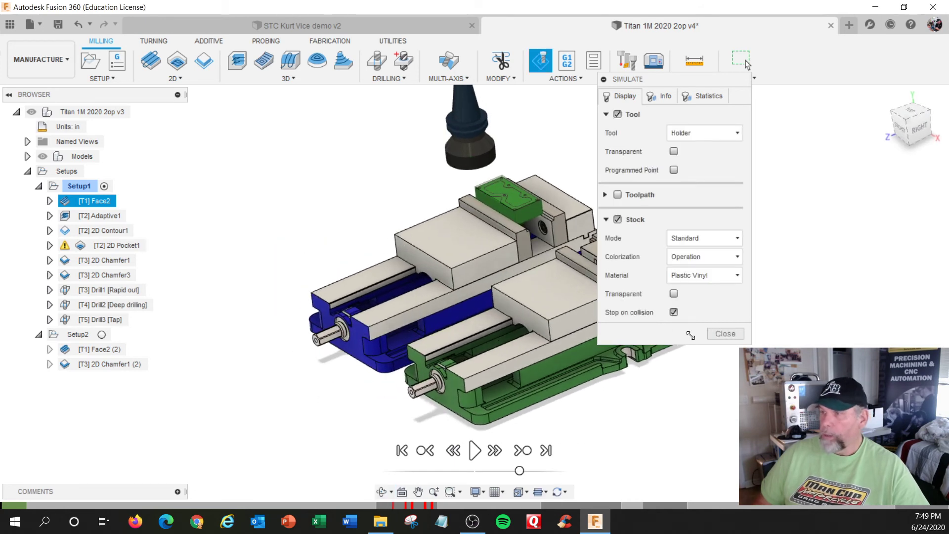
left_click(726, 334)
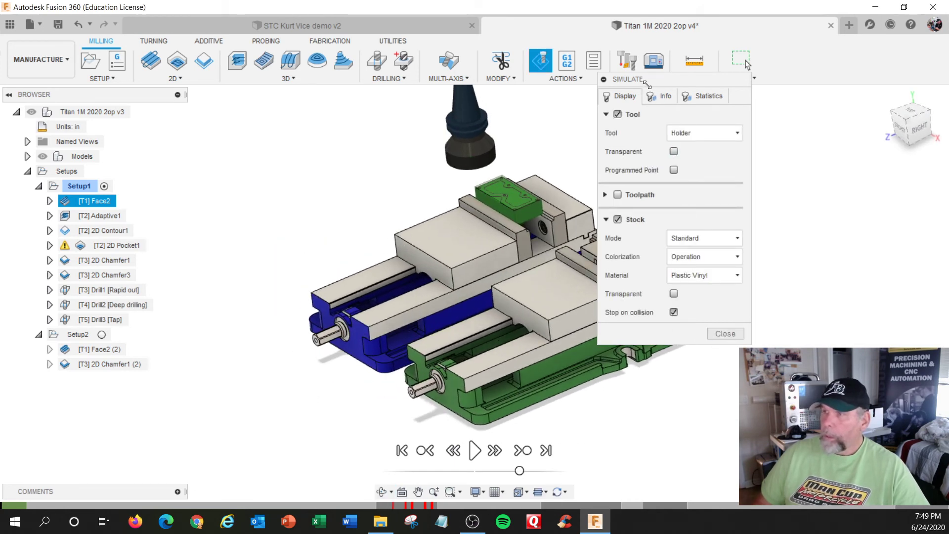
scroll(503, 289, "up", 4)
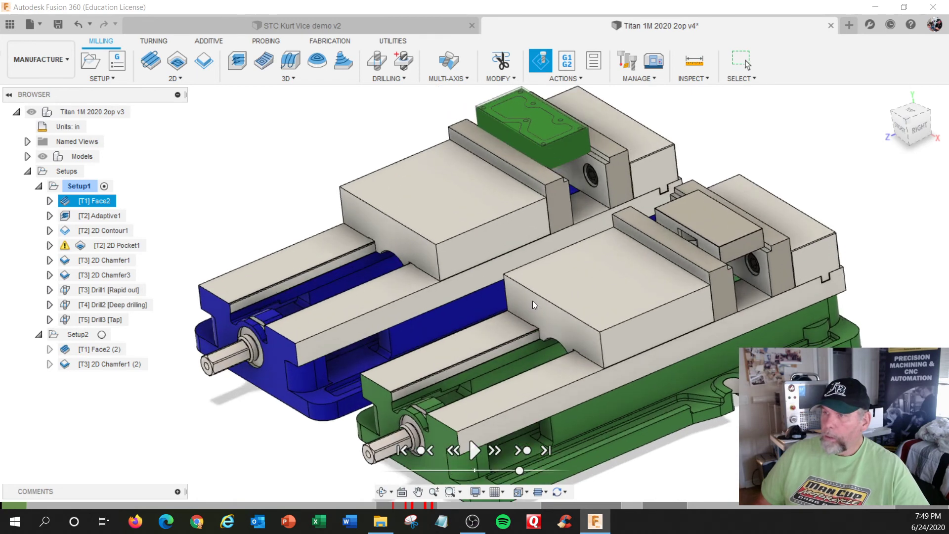
Play the Setup1 simulation through Face2 into Adaptive1, and skip ahead to 2D Contour1
left_click(475, 450)
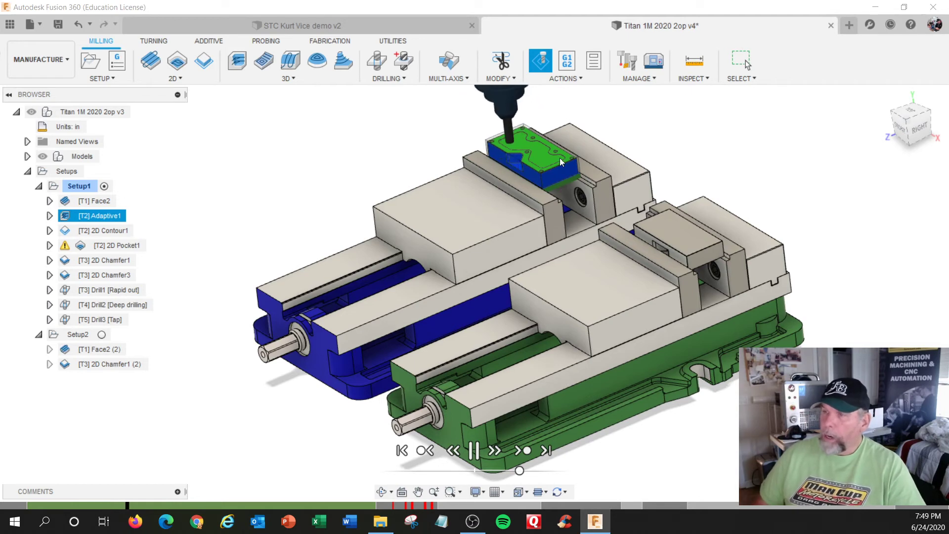
scroll(539, 163, "up", 5)
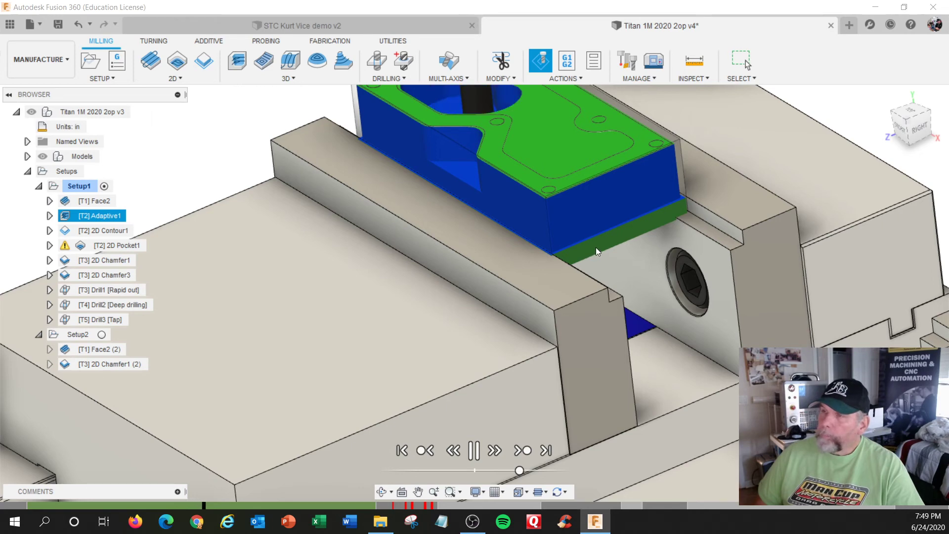
scroll(595, 249, "down", 3)
scroll(597, 251, "down", 2)
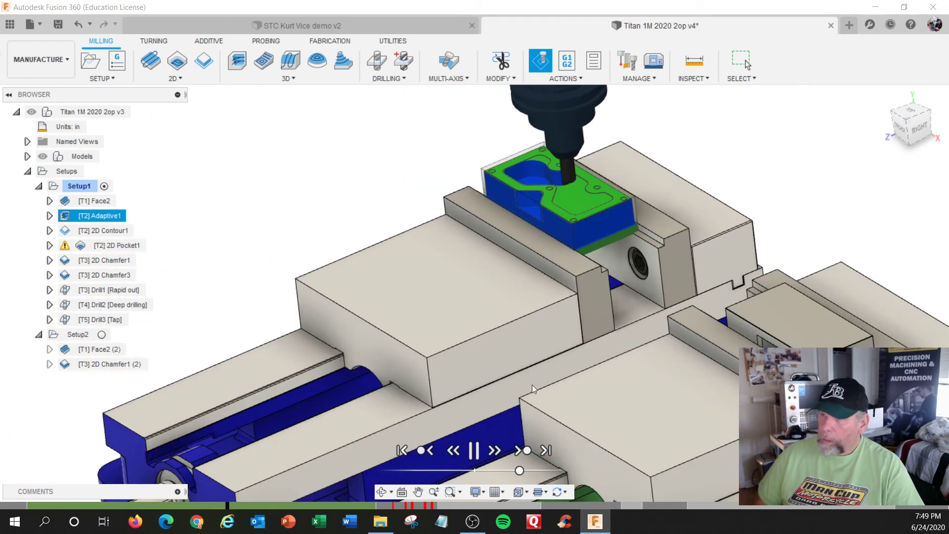
left_click(521, 450)
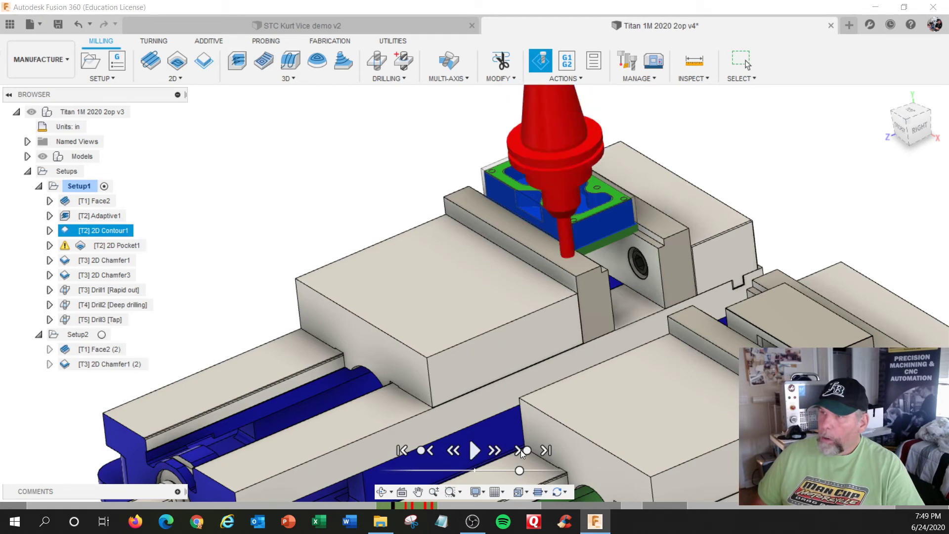
Examine the 2D Contour1 tool position against the front vise jaw up close
middle_click_drag(556, 251, 475, 195, "shift")
scroll(569, 239, "up", 5)
scroll(566, 250, "up", 8)
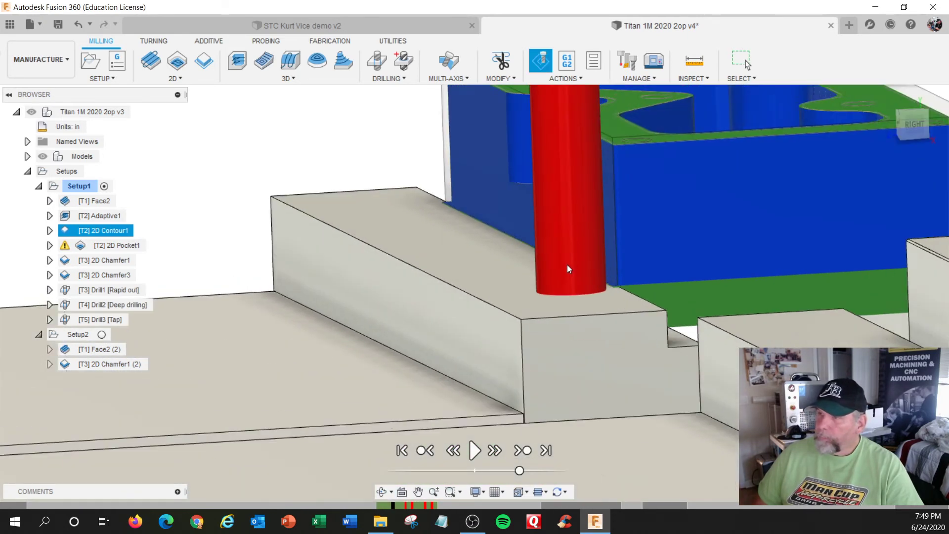
Inspect the gap between the 2D Contour1 cutter tip and the front jaw's top face, and exit the simulation
middle_click_drag(633, 309, 678, 299, "shift")
scroll(677, 299, "up", 3)
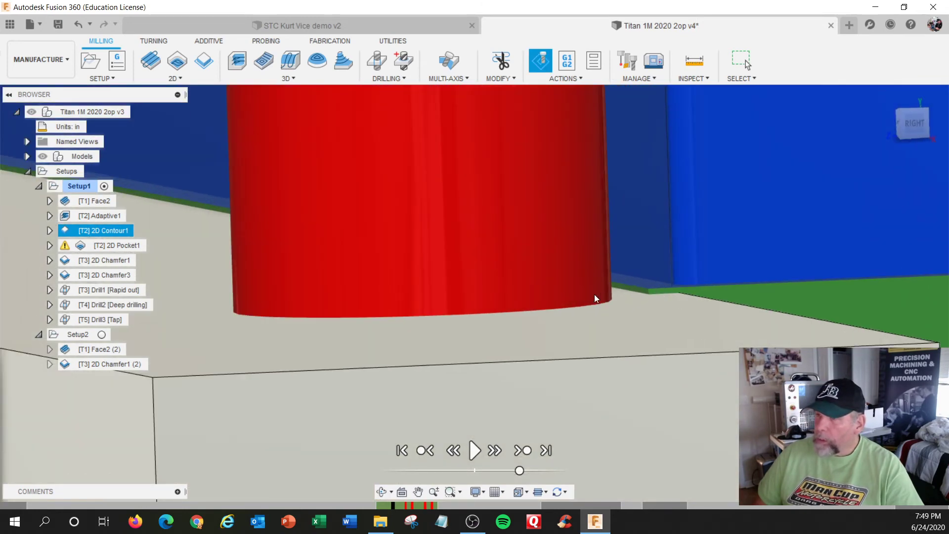
middle_click_drag(527, 301, 534, 312, "shift")
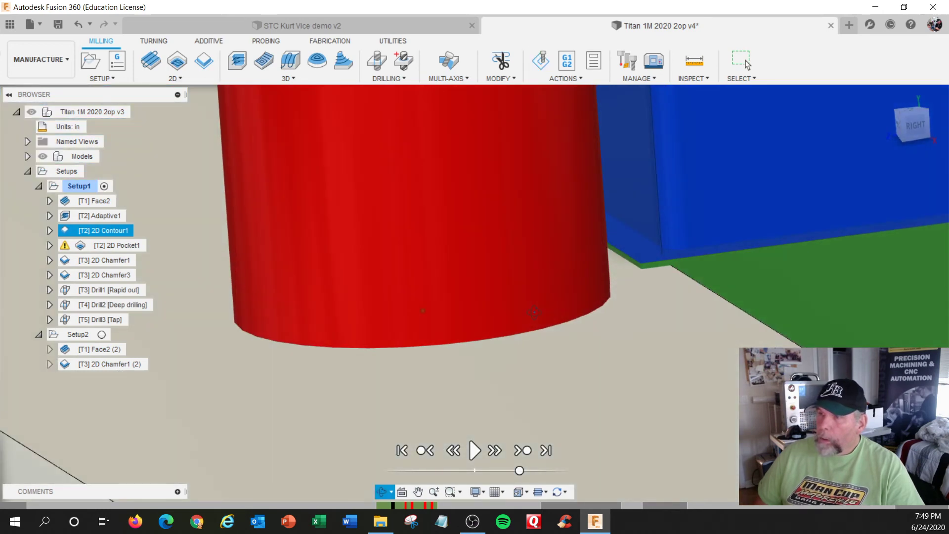
scroll(530, 311, "down", 6)
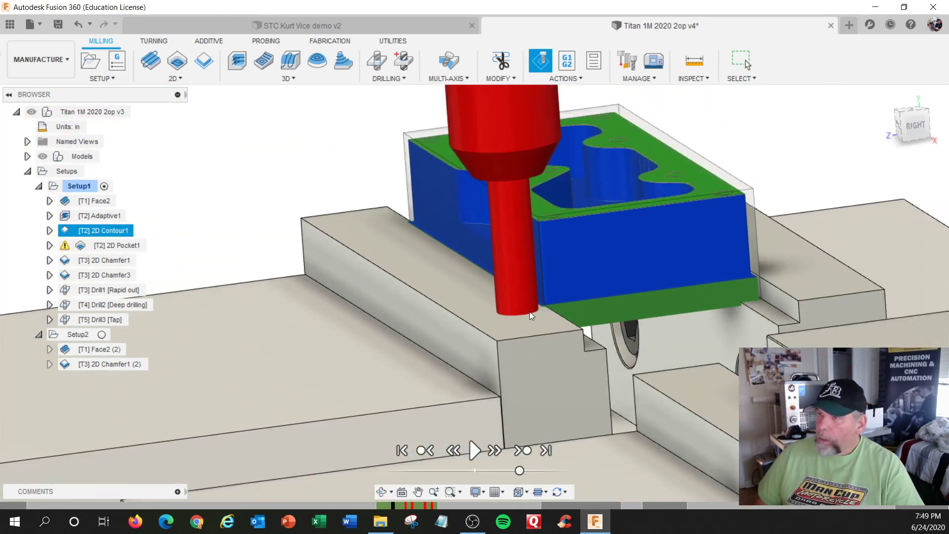
scroll(530, 313, "down", 2)
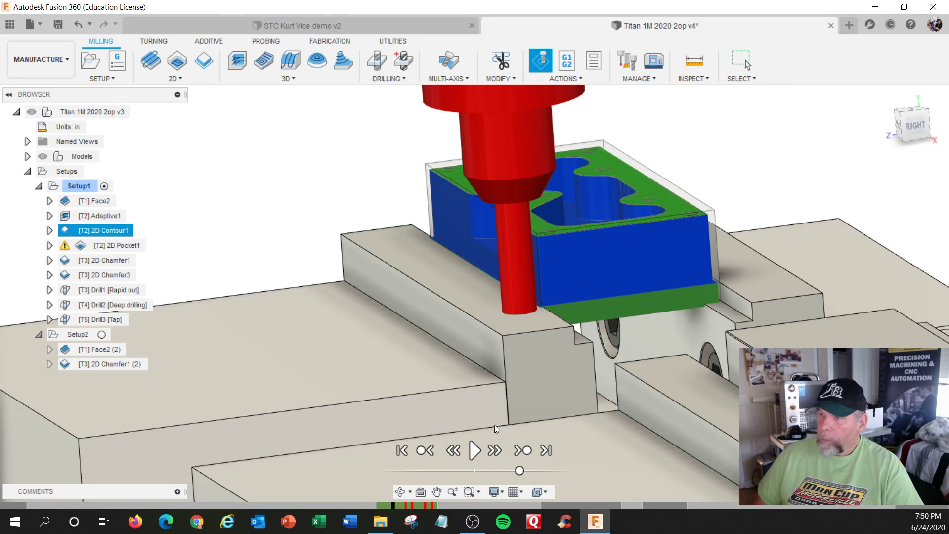
key("Escape")
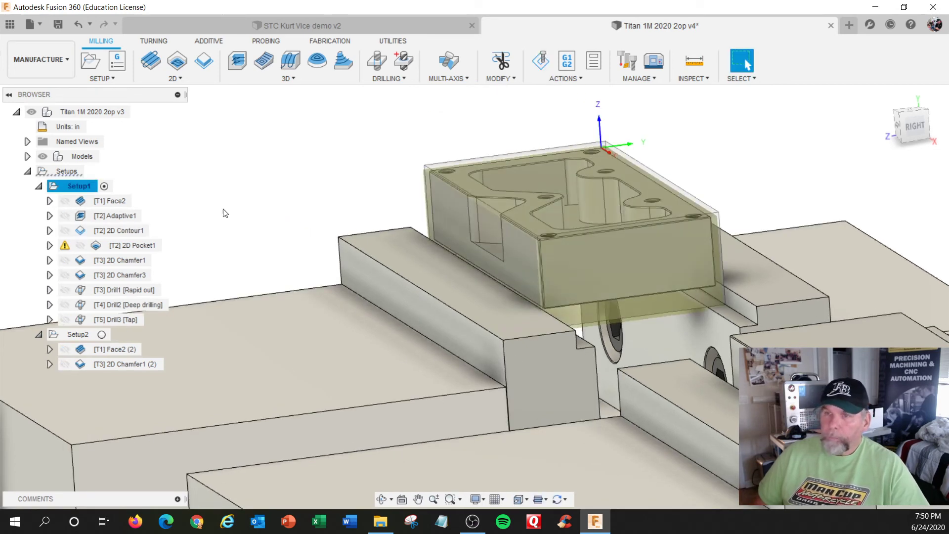
Open the 2D Contour1 operation for editing, review its height settings, and close it without changes
left_click(102, 230)
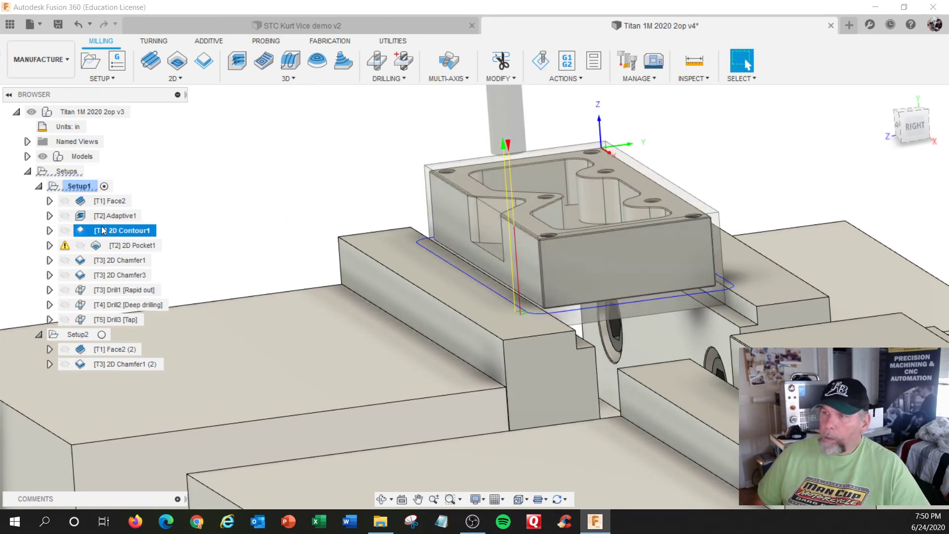
right_click(96, 226)
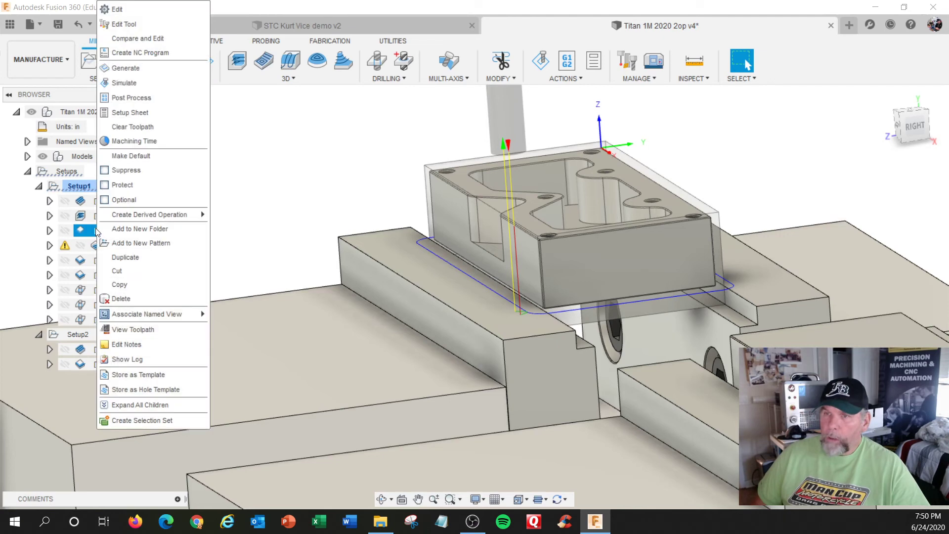
left_click(124, 9)
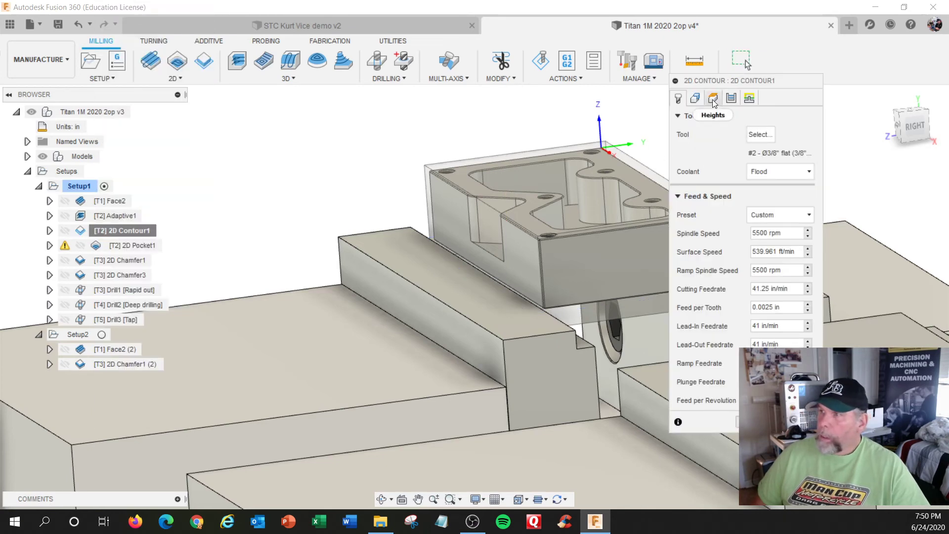
left_click(713, 100)
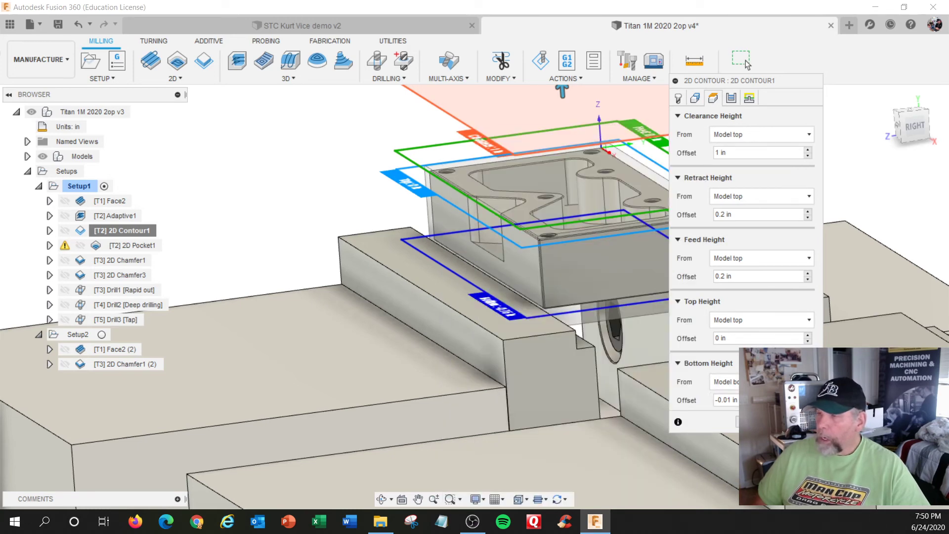
left_click(746, 60)
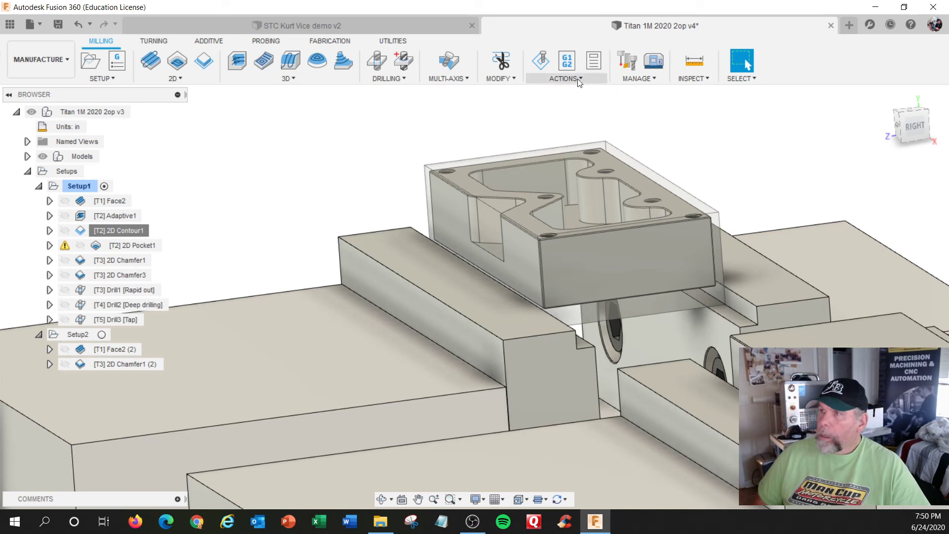
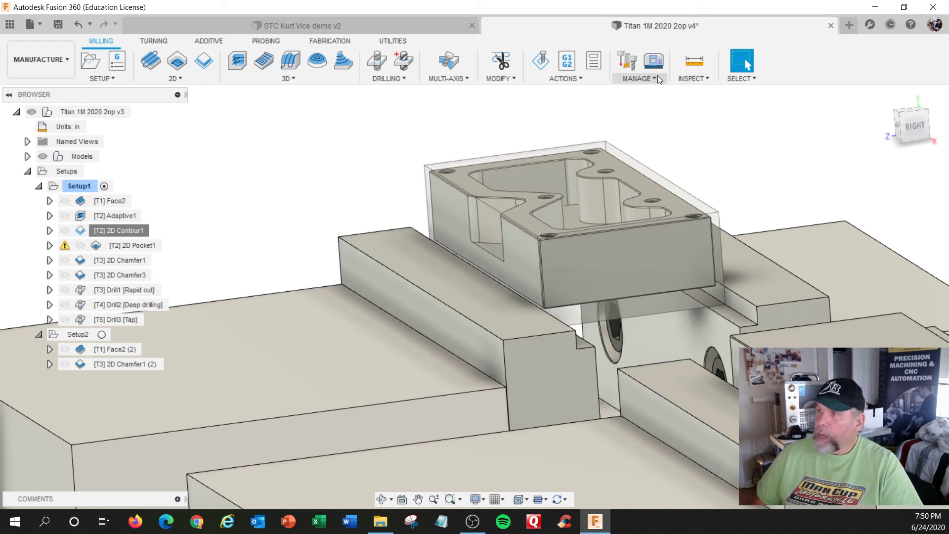
Measure the distance from the stock's top face down to the front vise jaw's top face
left_click(698, 80)
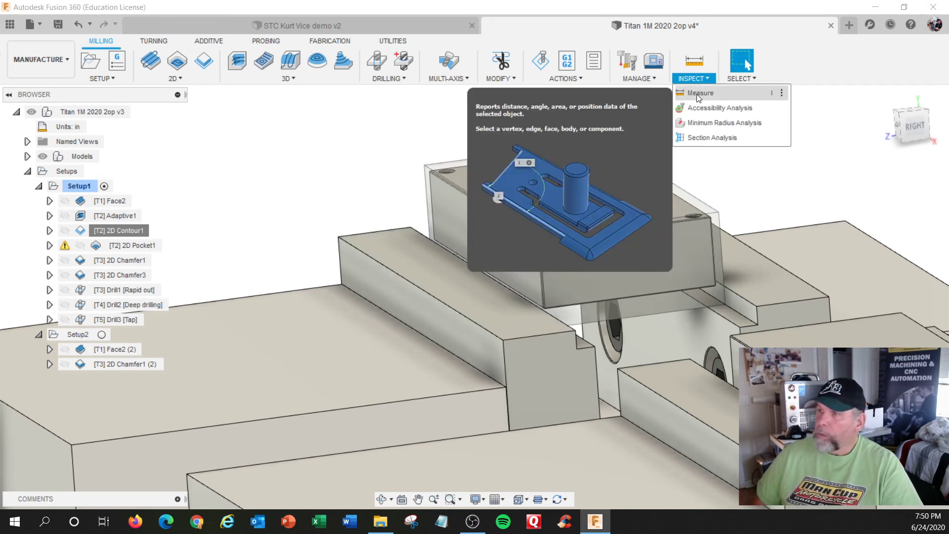
left_click(697, 93)
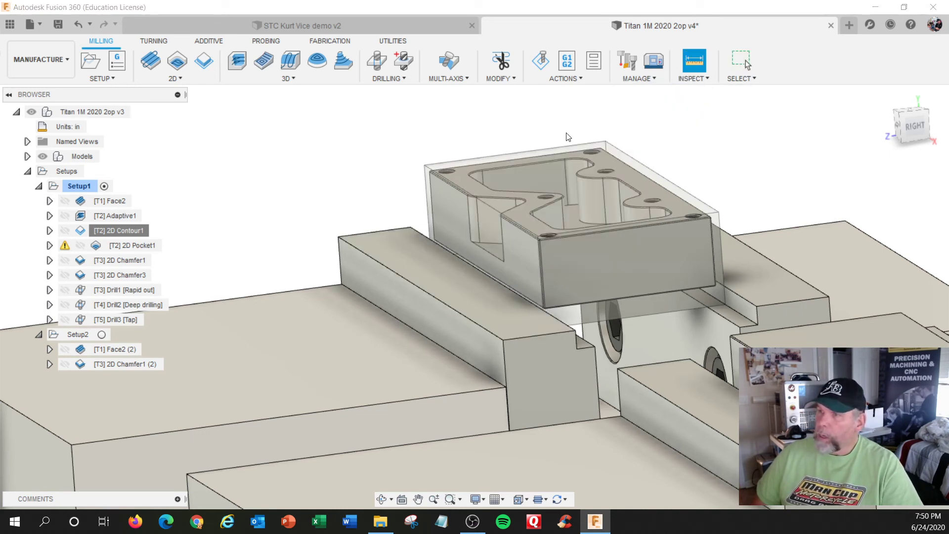
left_click(462, 169)
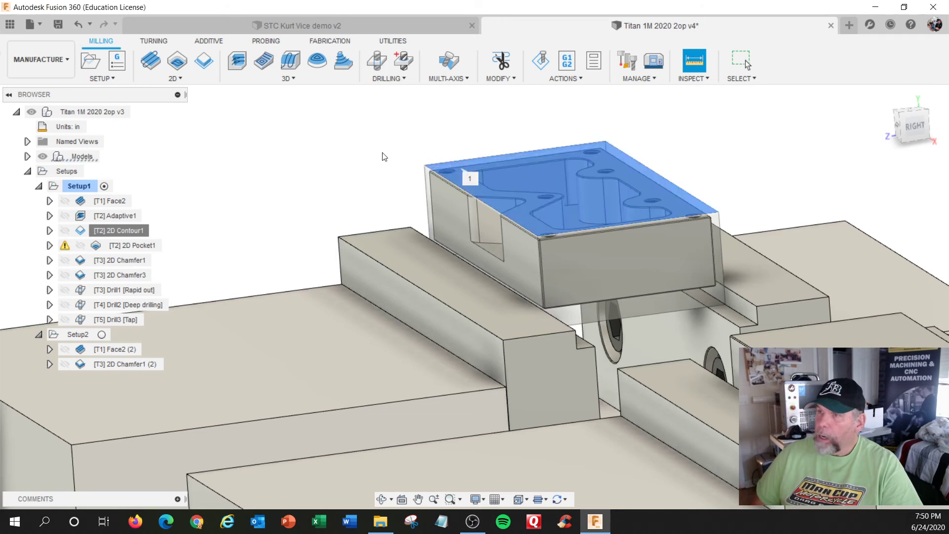
left_click(406, 256)
middle_click_drag(405, 253, 572, 185, "shift")
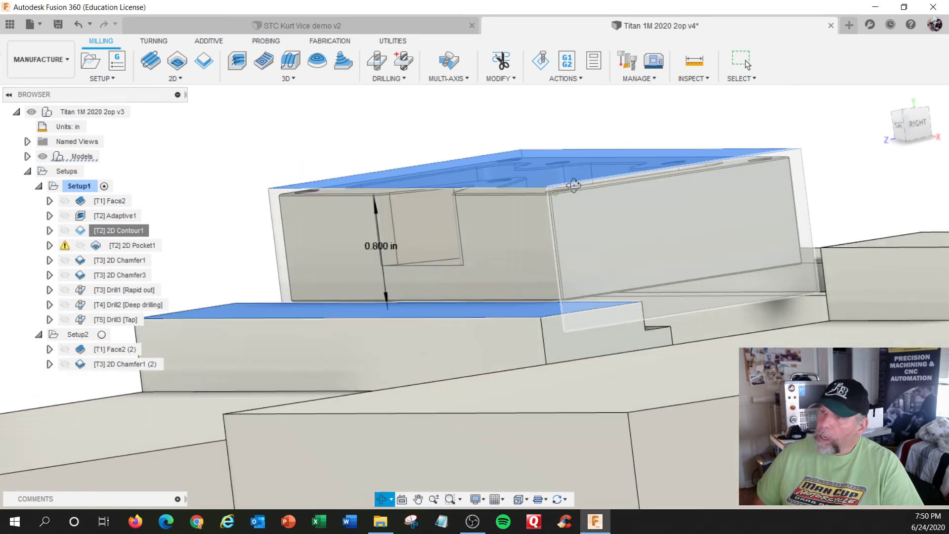
key("i")
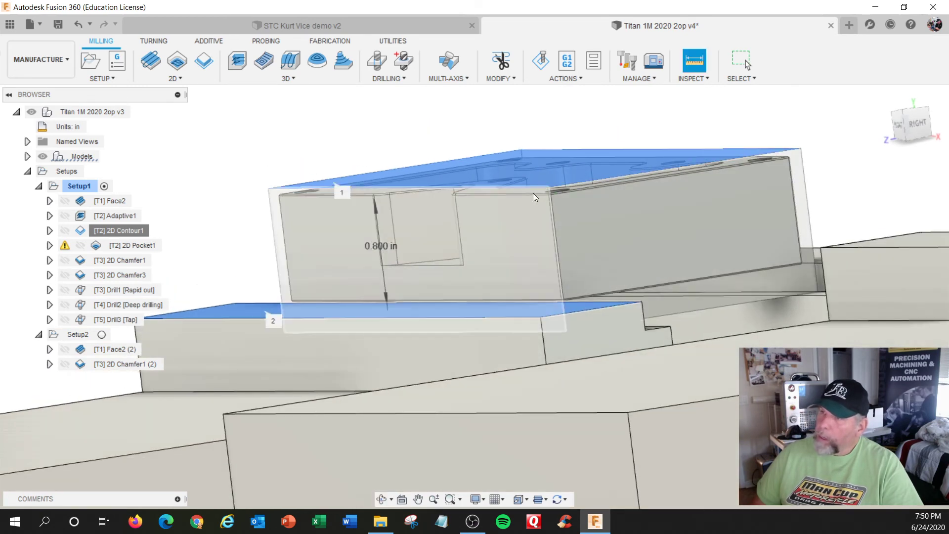
scroll(541, 233, "down", 3)
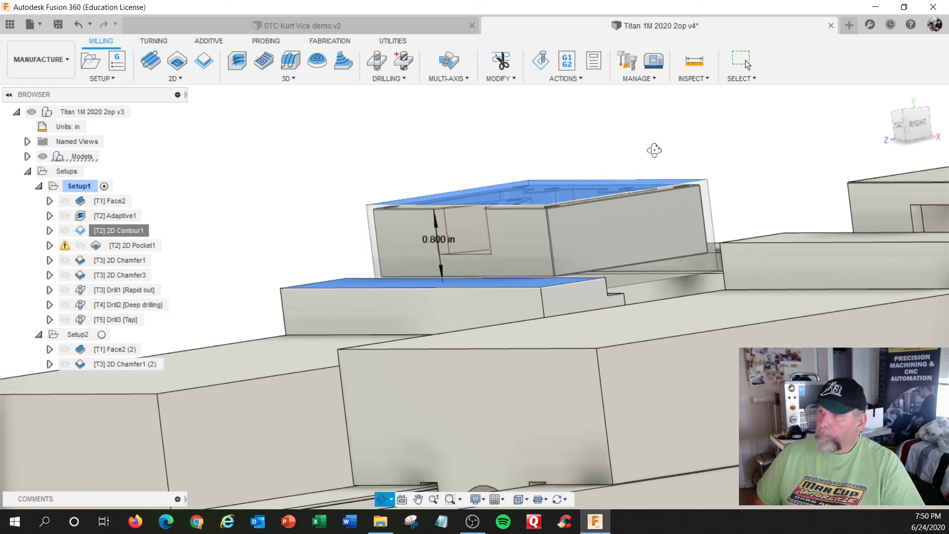
left_click(83, 186)
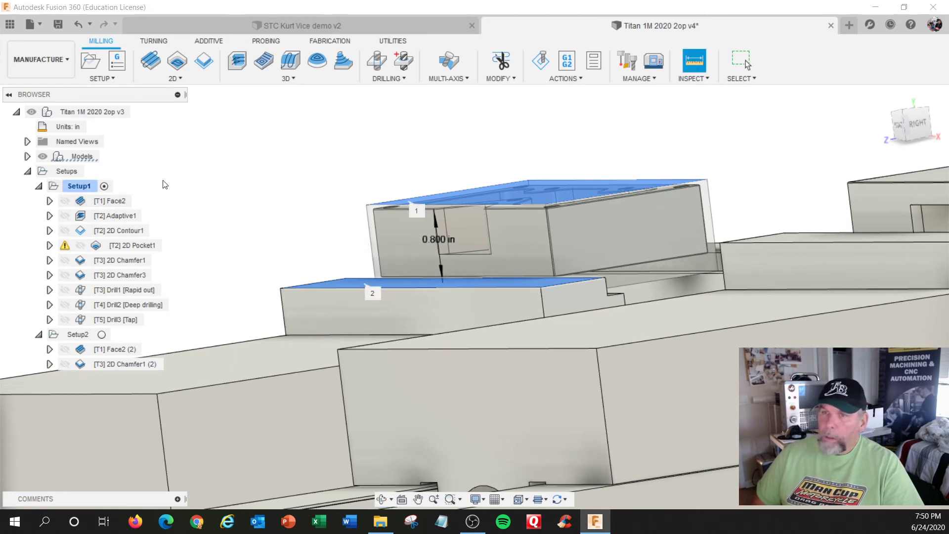
key("Escape")
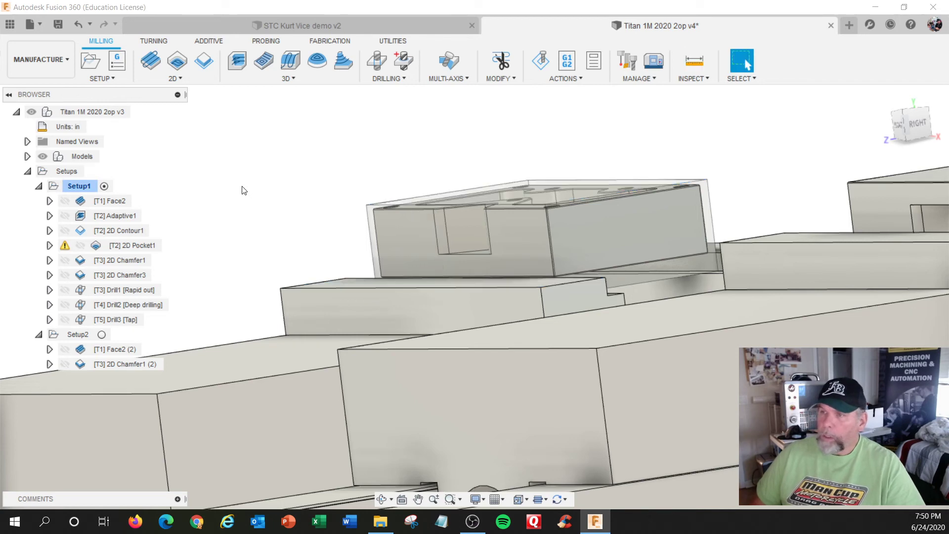
Examine Setup1's origin and how the part sits within its stock relative to the vise jaws
left_click(85, 189)
scroll(526, 187, "up", 4)
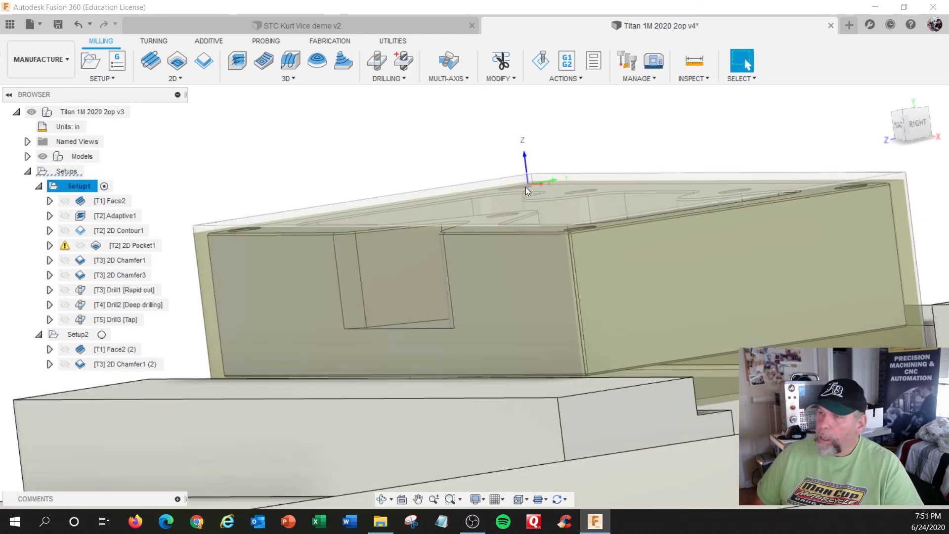
scroll(536, 180, "down", 5)
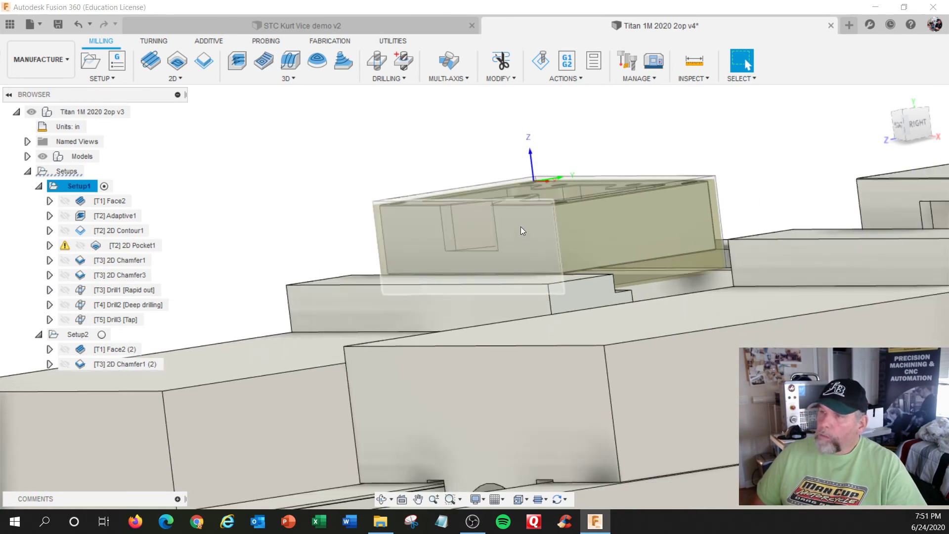
scroll(279, 200, "down", 2)
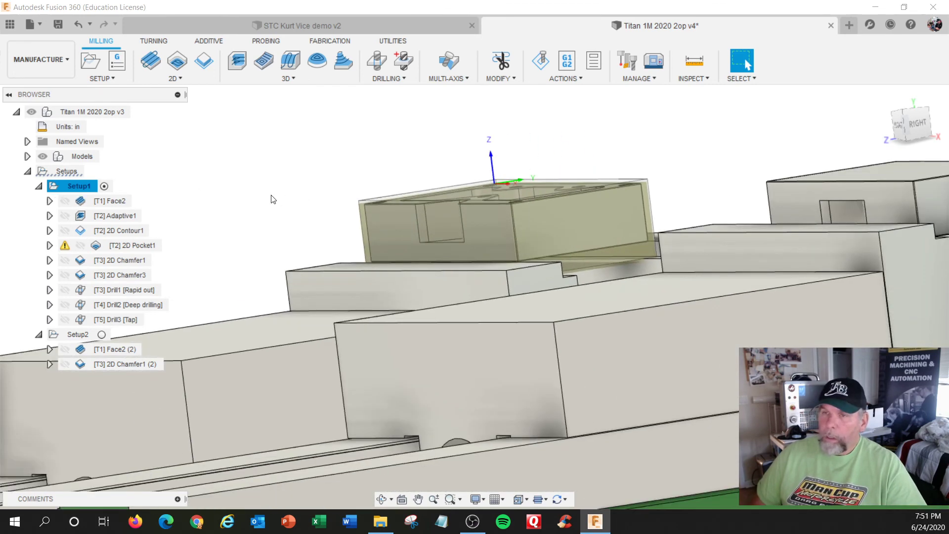
scroll(519, 187, "up", 3)
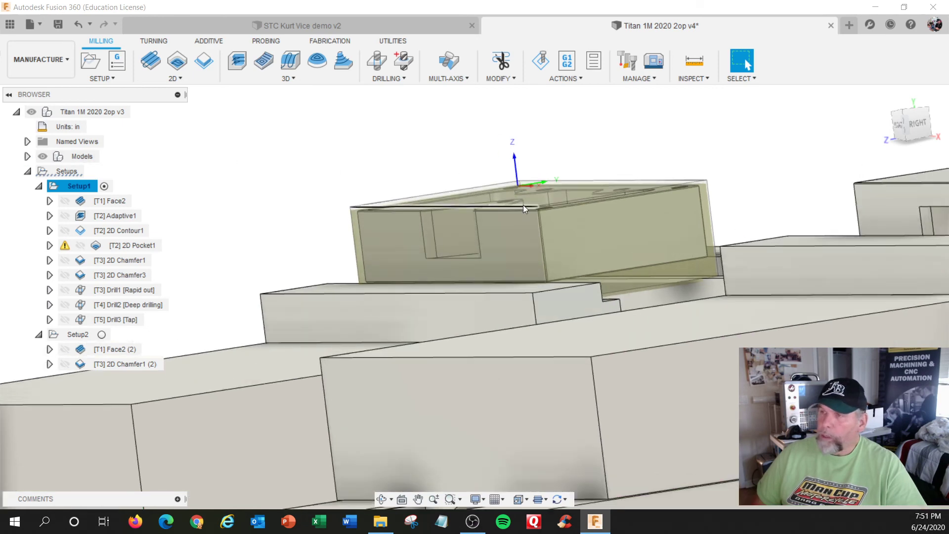
scroll(302, 185, "up", 3)
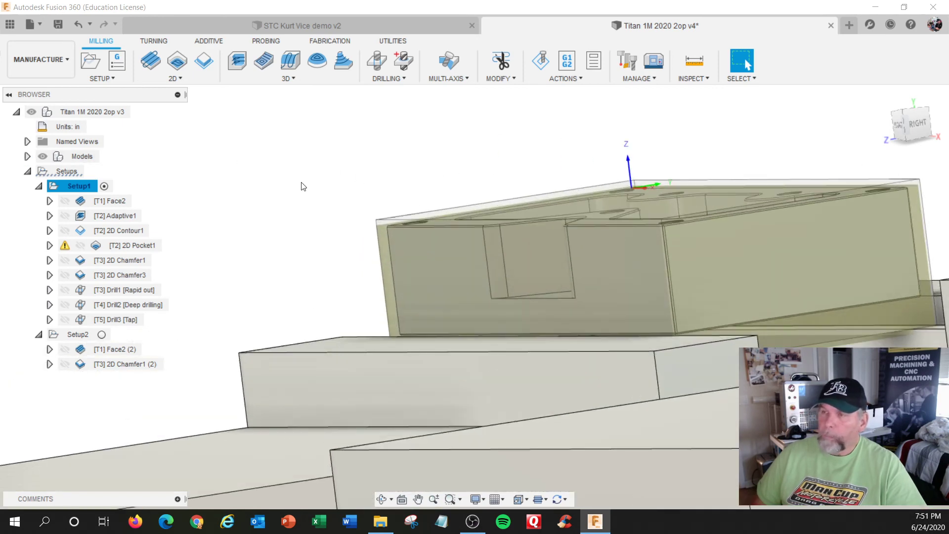
scroll(302, 186, "down", 4)
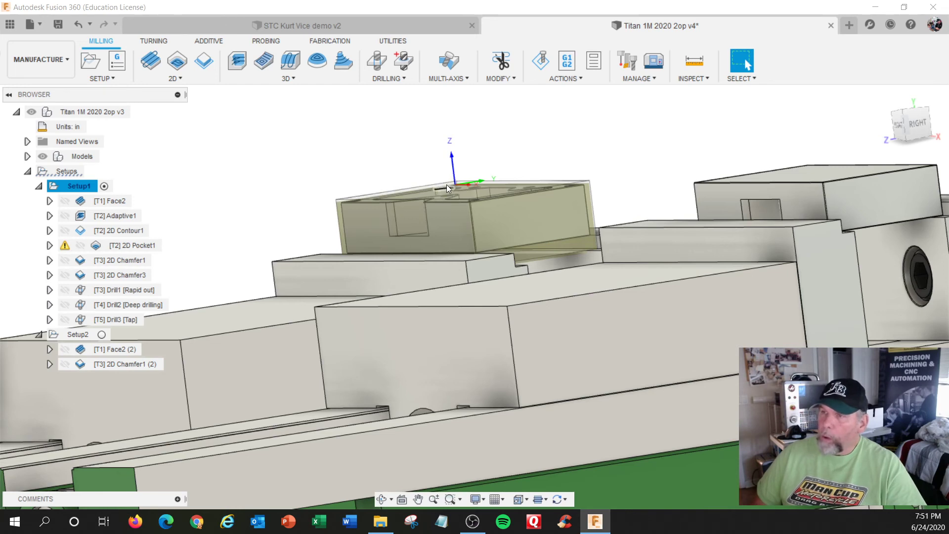
scroll(447, 185, "up", 1)
scroll(446, 185, "up", 1)
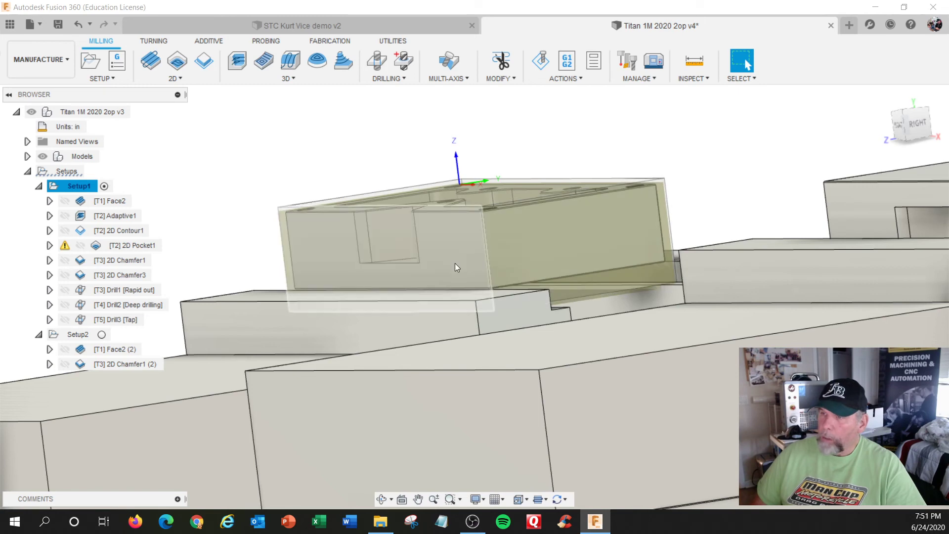
scroll(454, 263, "up", 1)
scroll(452, 261, "down", 3)
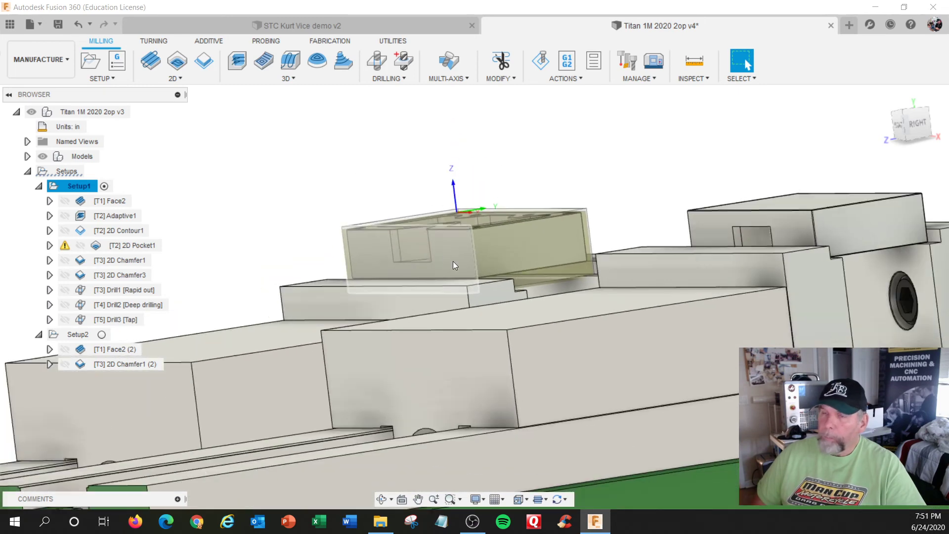
Identify Body1 as the Setup1 part among the model bodies and switch to the Design workspace
left_click(27, 157)
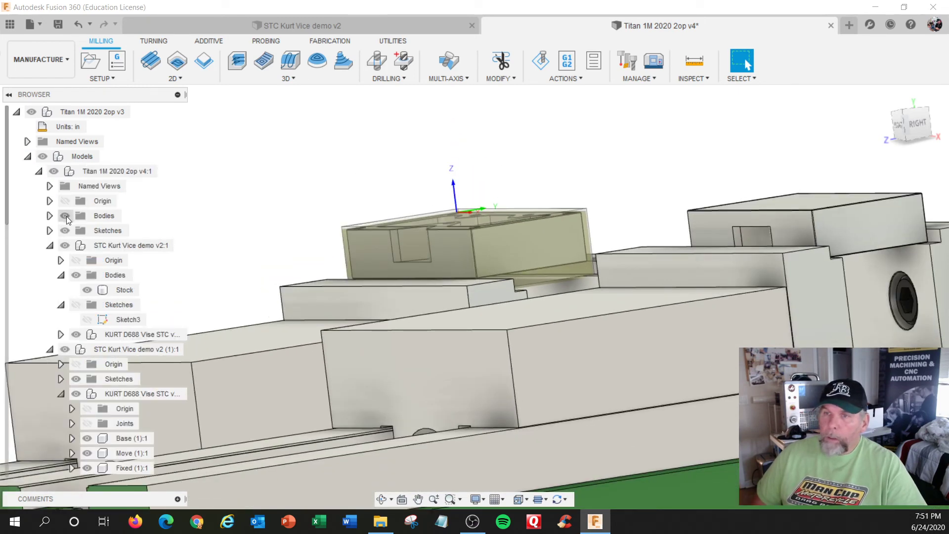
left_click(50, 216)
left_click(117, 231)
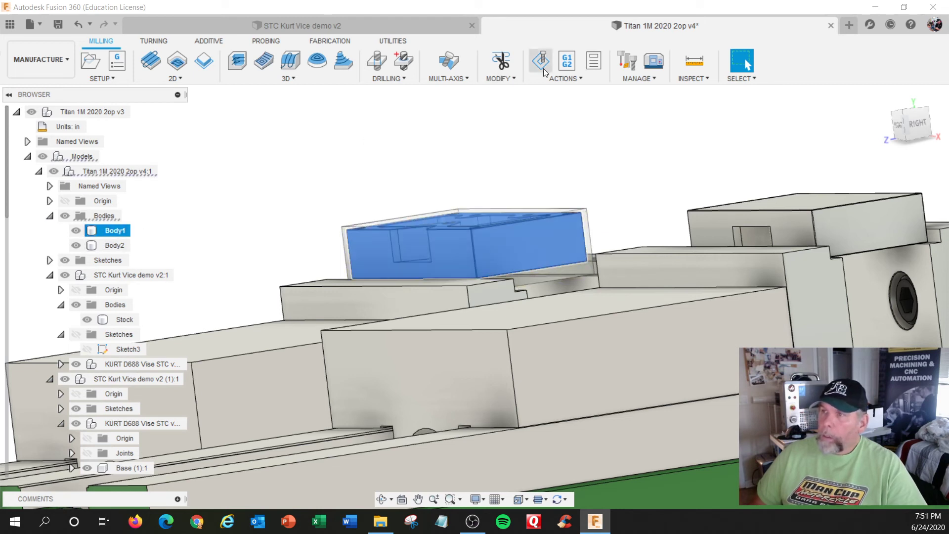
left_click(62, 56)
left_click(36, 88)
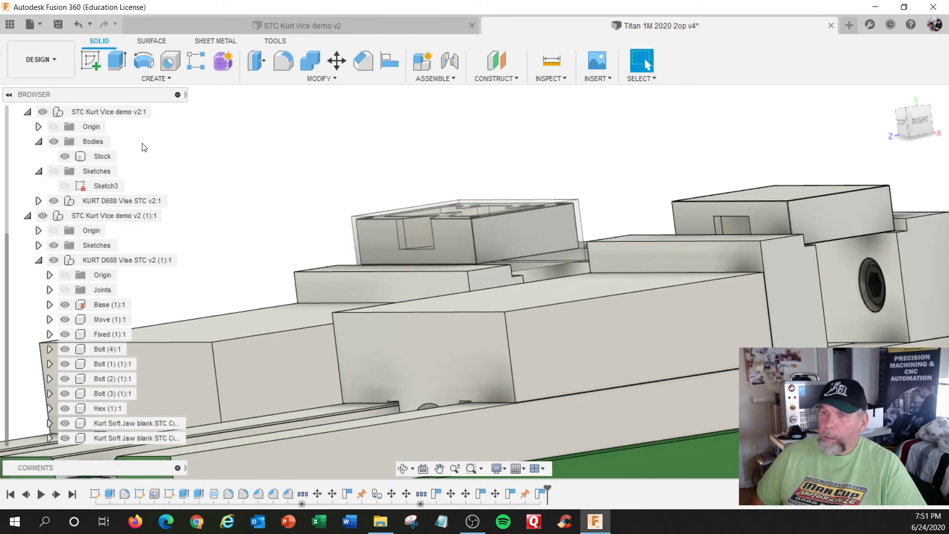
Move Body1 up 0.025 in along the Y axis
left_click(39, 261)
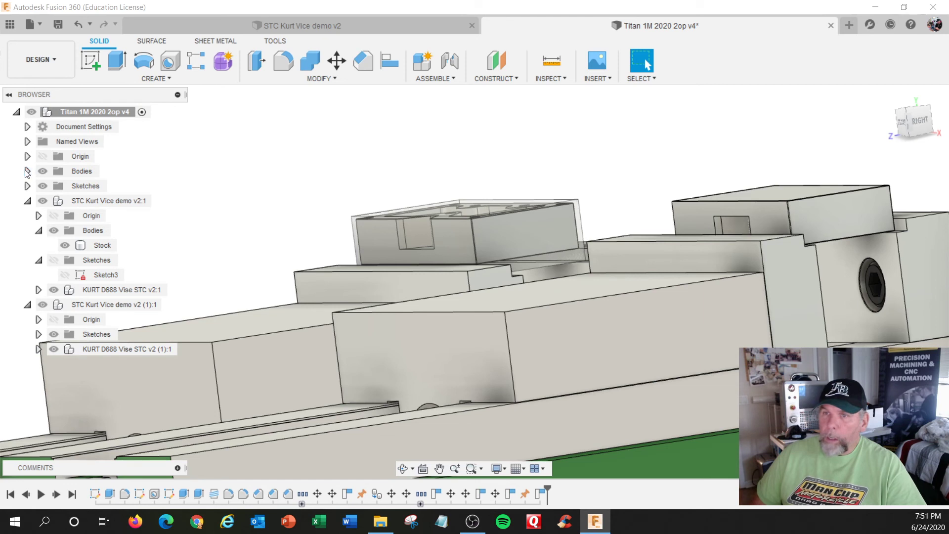
left_click(28, 171)
left_click(92, 186)
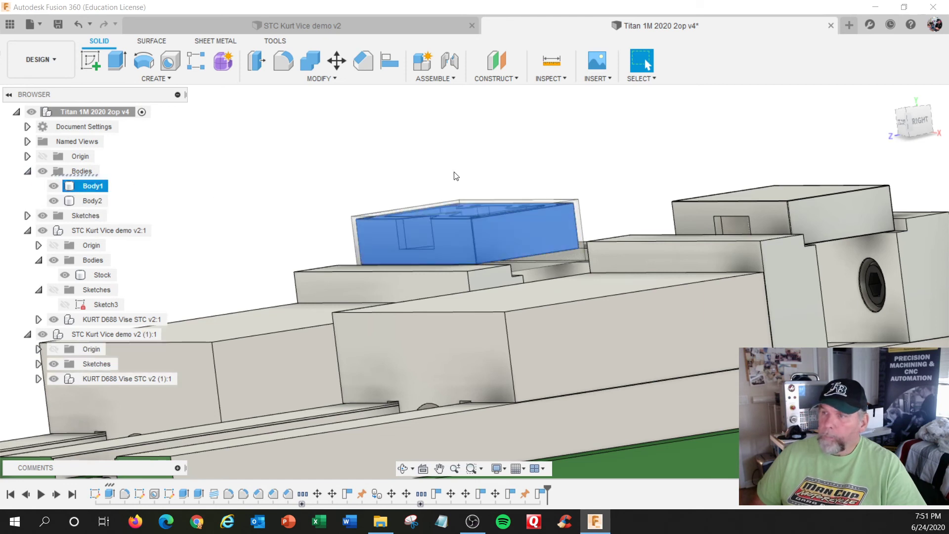
left_click(339, 61)
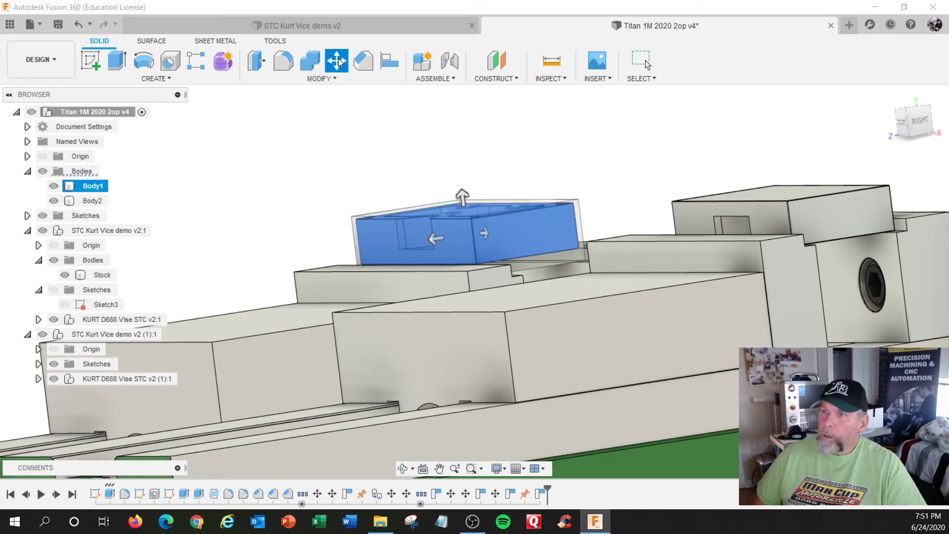
left_click(462, 195)
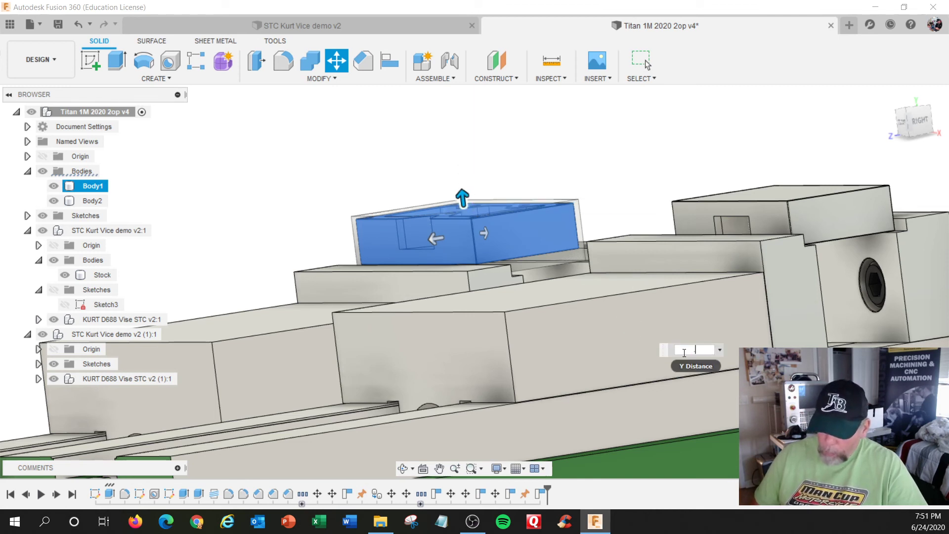
type(".025")
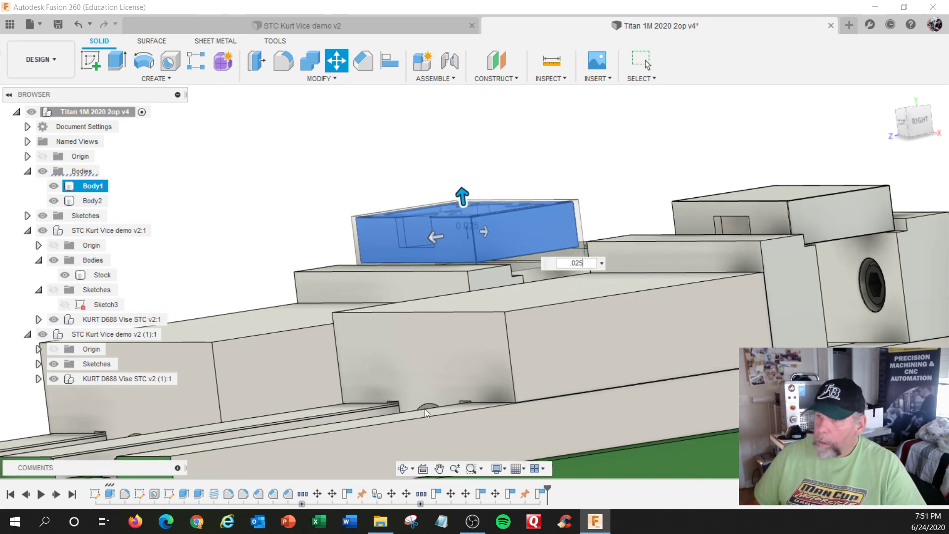
key("Return")
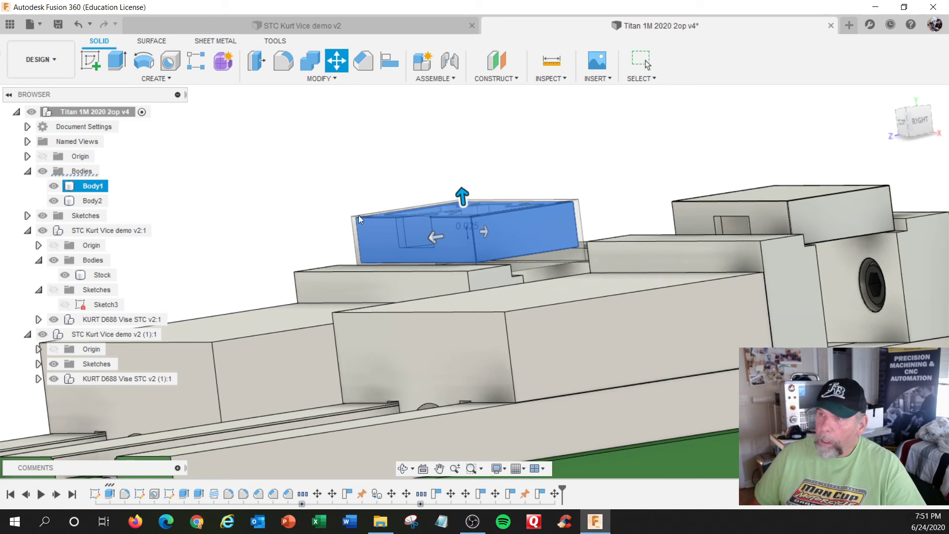
key("Return")
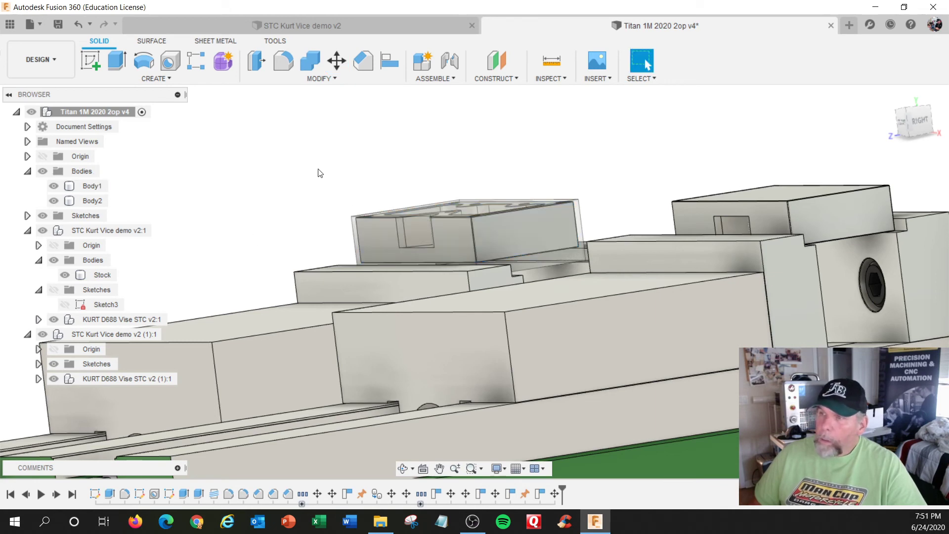
Examine the clearance between the raised part's bottom edge and the front vise jaw's top face
scroll(416, 179, "up", 2)
middle_click_drag(375, 268, 361, 283, "shift")
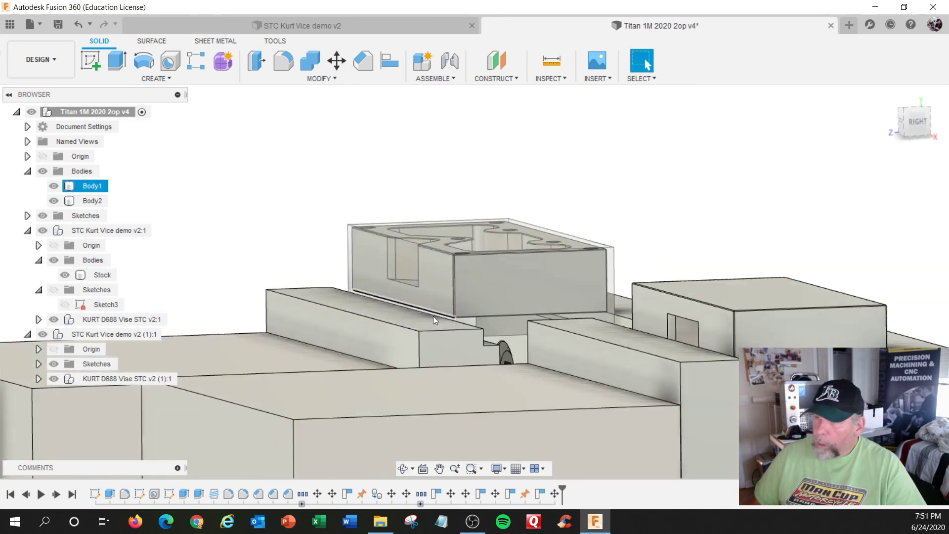
scroll(435, 317, "up", 2)
scroll(452, 332, "up", 2)
middle_click_drag(457, 319, 454, 308, "shift")
scroll(425, 281, "up", 2)
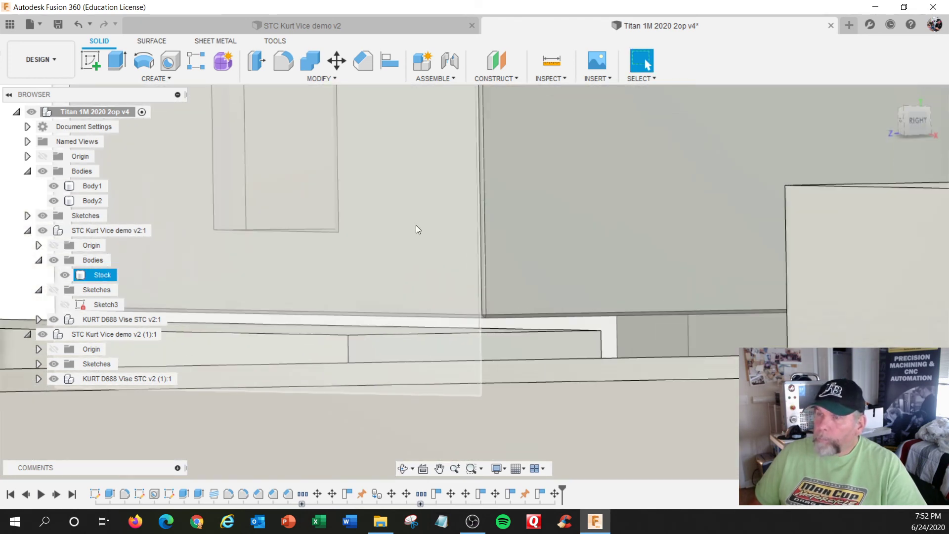
scroll(416, 226, "down", 4)
middle_click_drag(416, 225, 416, 238, "shift")
scroll(414, 225, "up", 2)
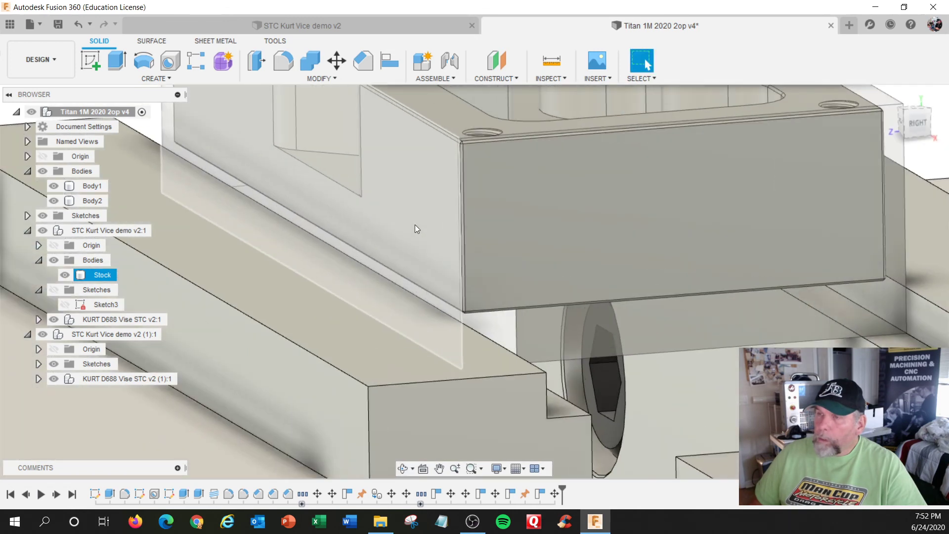
scroll(414, 225, "down", 5)
left_click(561, 110)
left_click(560, 77)
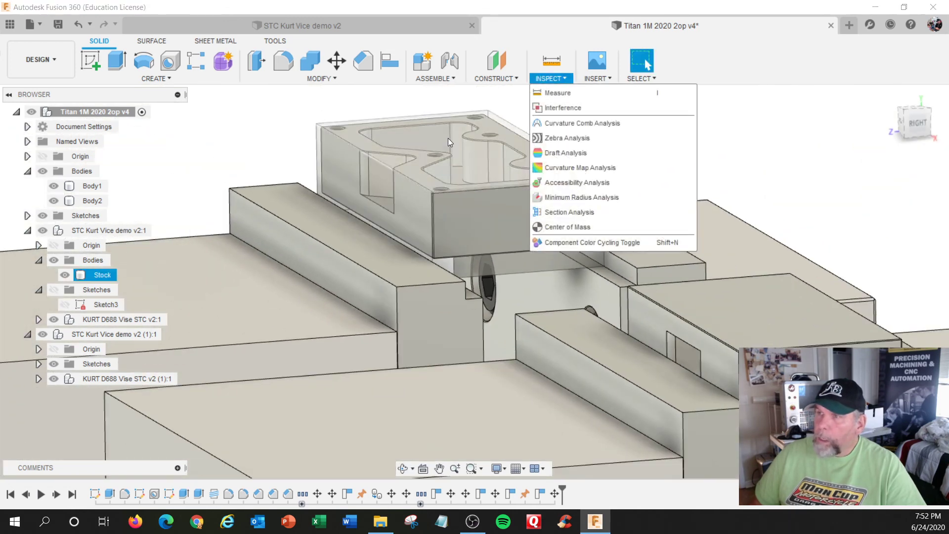
left_click(413, 165)
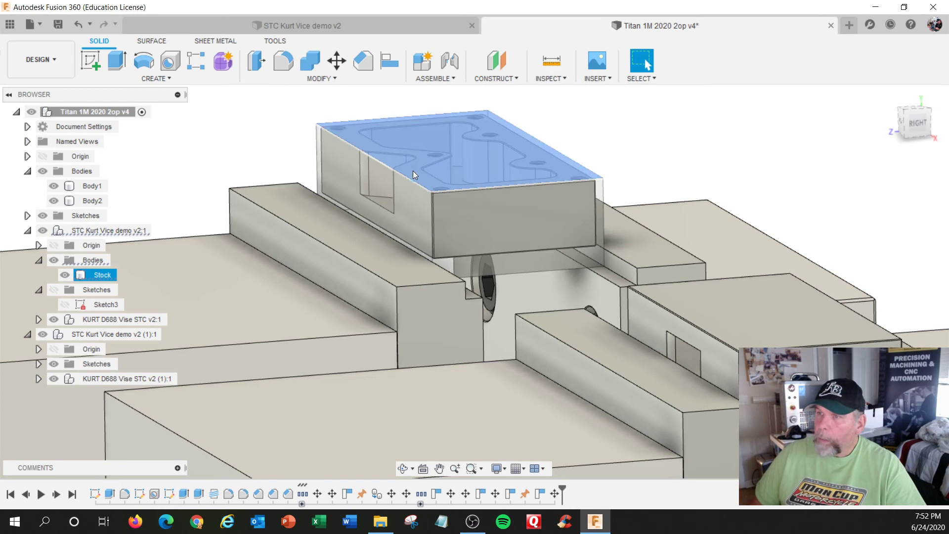
scroll(414, 173, "up", 5)
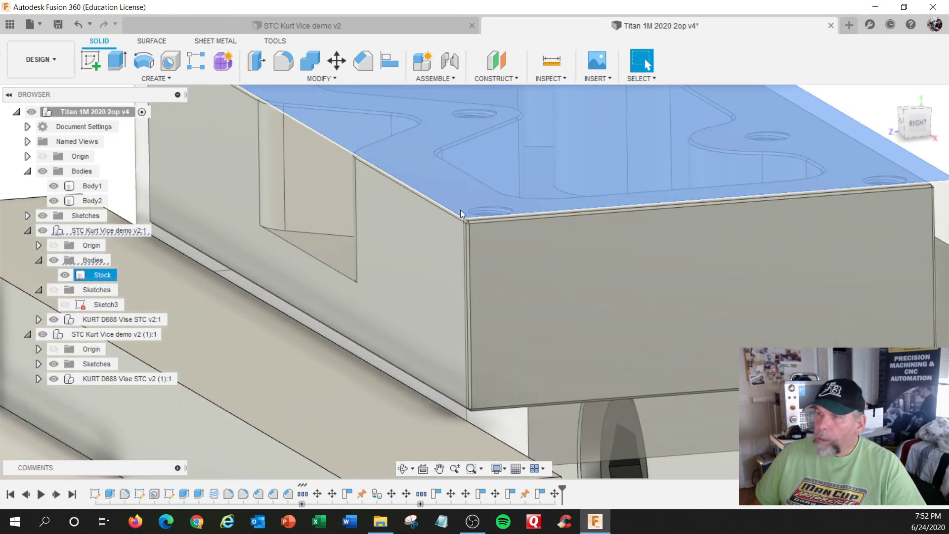
middle_click_drag(460, 217, 416, 218, "shift")
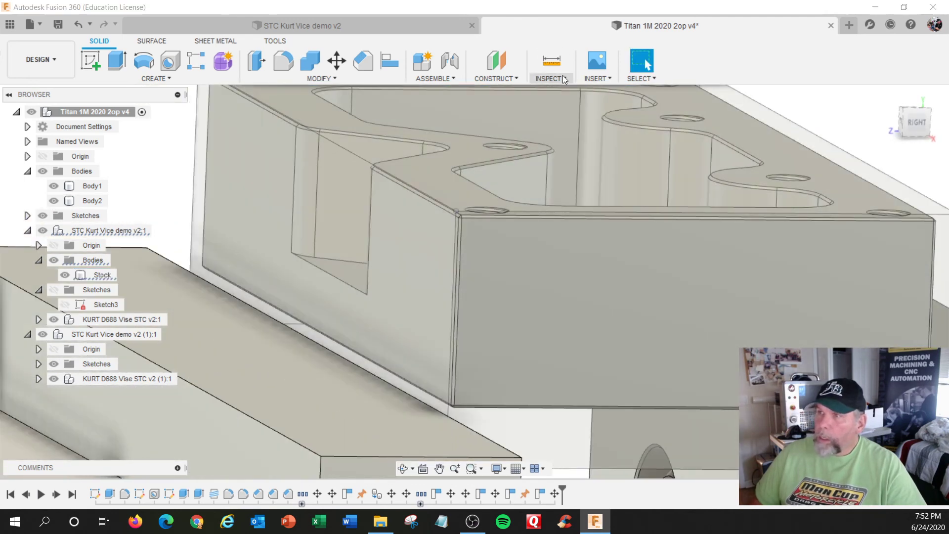
left_click(563, 75)
left_click(555, 94)
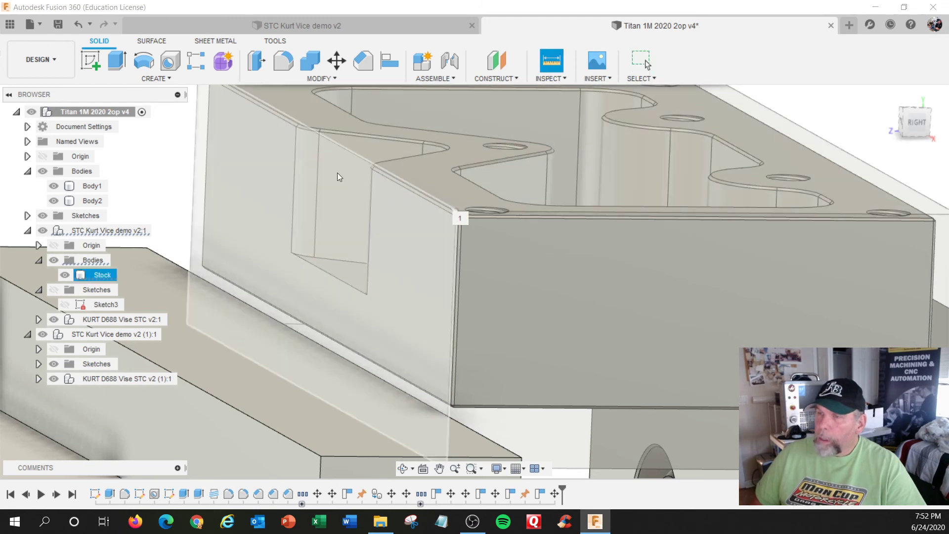
scroll(338, 173, "up", 2)
middle_click_drag(366, 161, 369, 157, "shift")
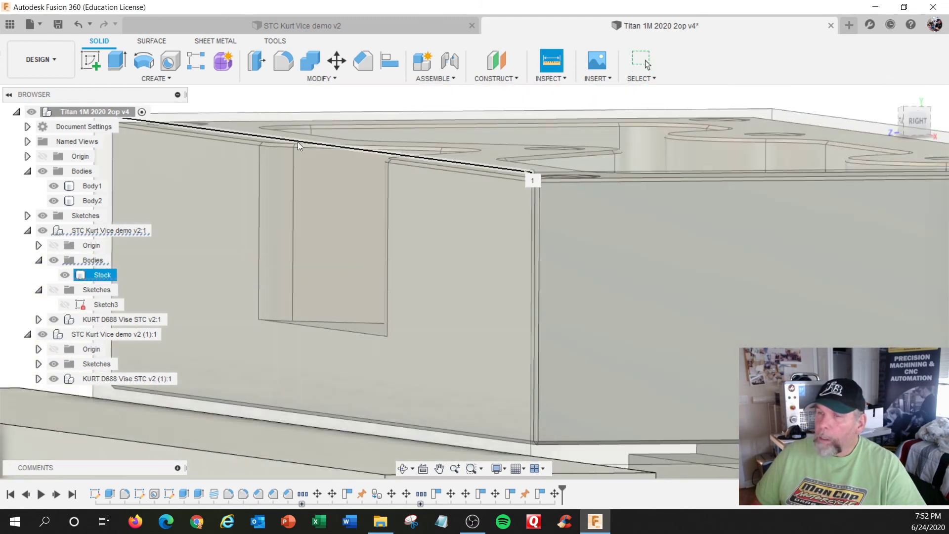
scroll(280, 142, "up", 4)
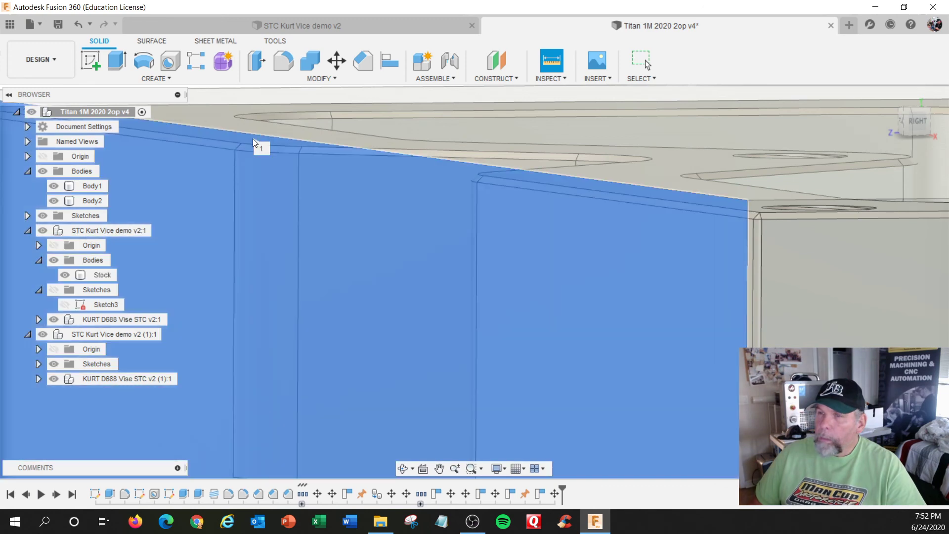
left_click(253, 140)
middle_click_drag(298, 174, 300, 188, "shift")
scroll(299, 187, "down", 4)
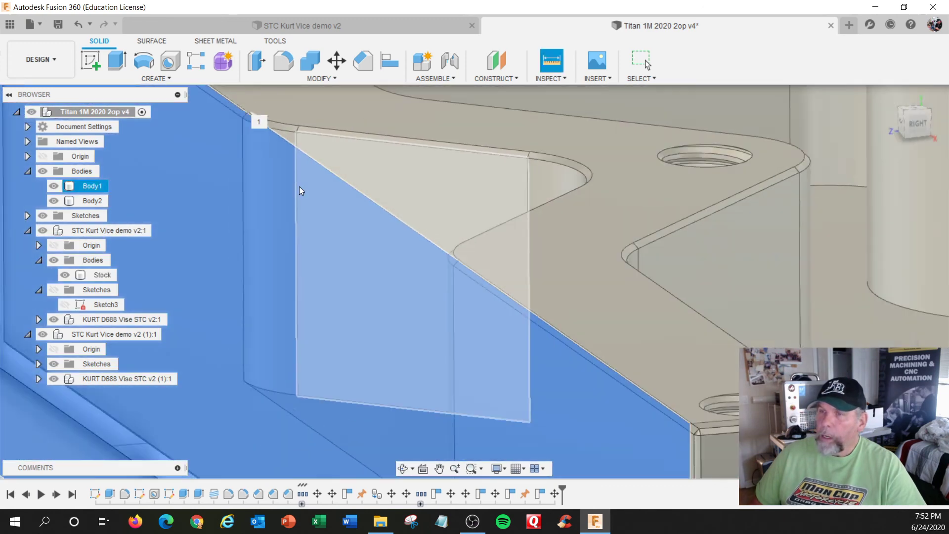
scroll(619, 175, "up", 1)
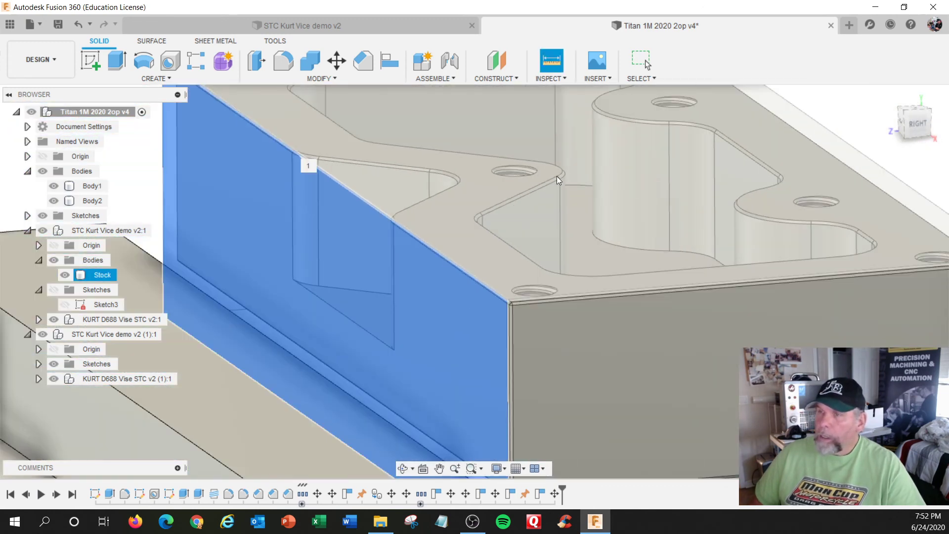
key("Escape")
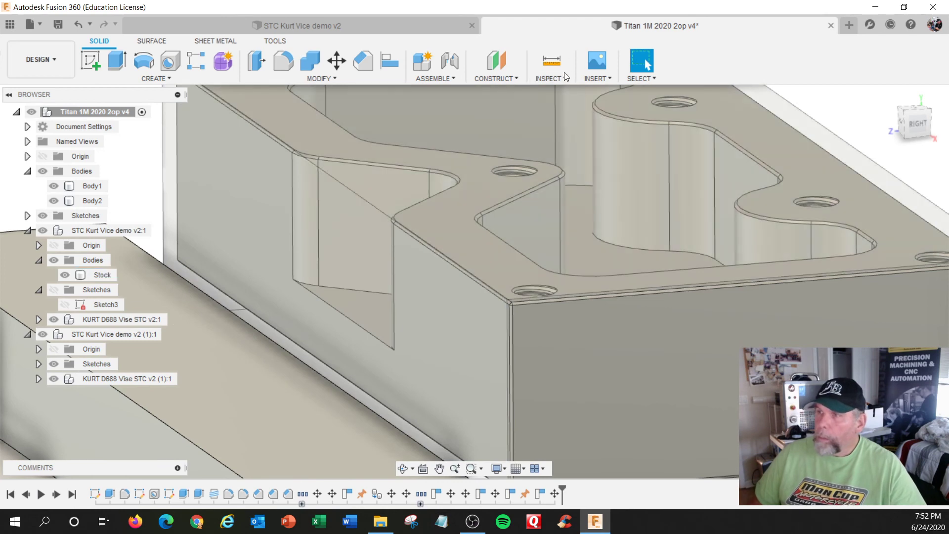
Measure the distance between the stock's top face and Body1's top face
left_click(550, 78)
left_click(559, 92)
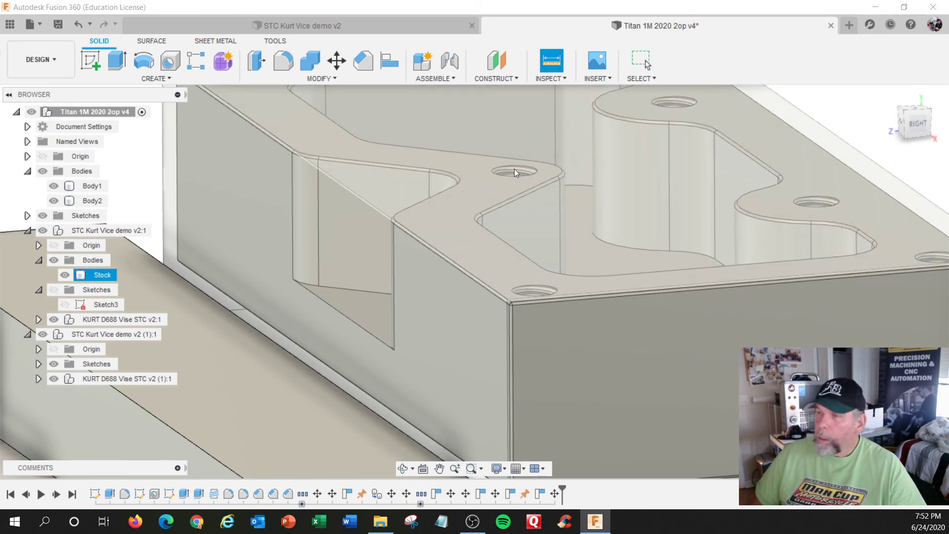
left_click(482, 180)
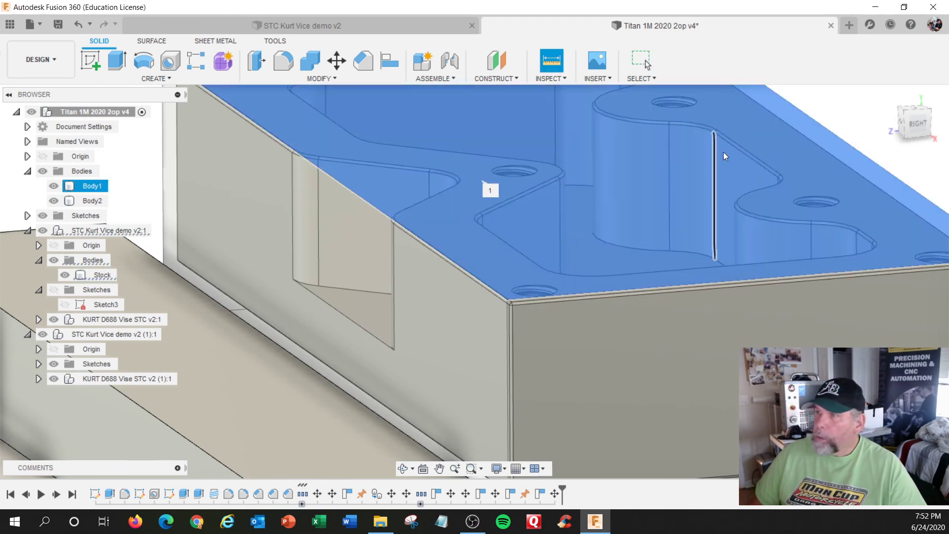
left_click(751, 138)
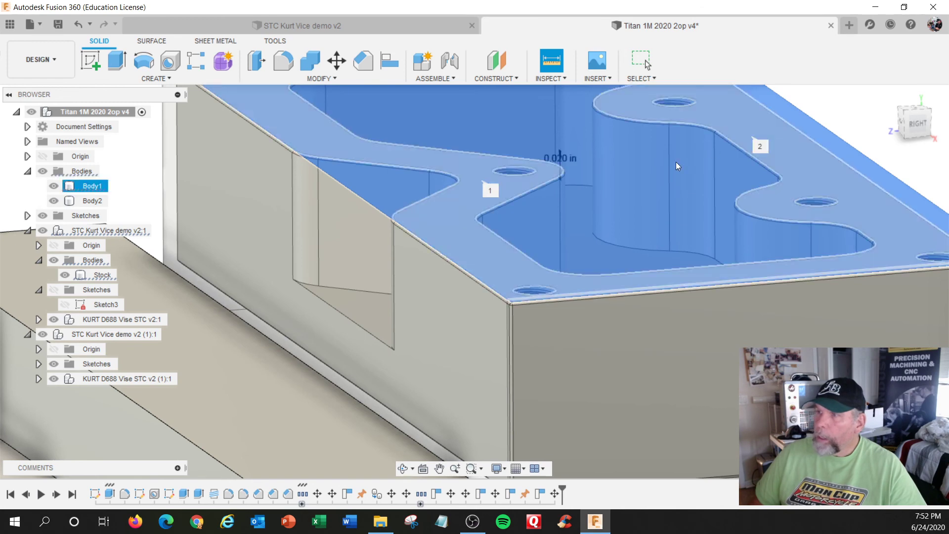
scroll(551, 177, "up", 3)
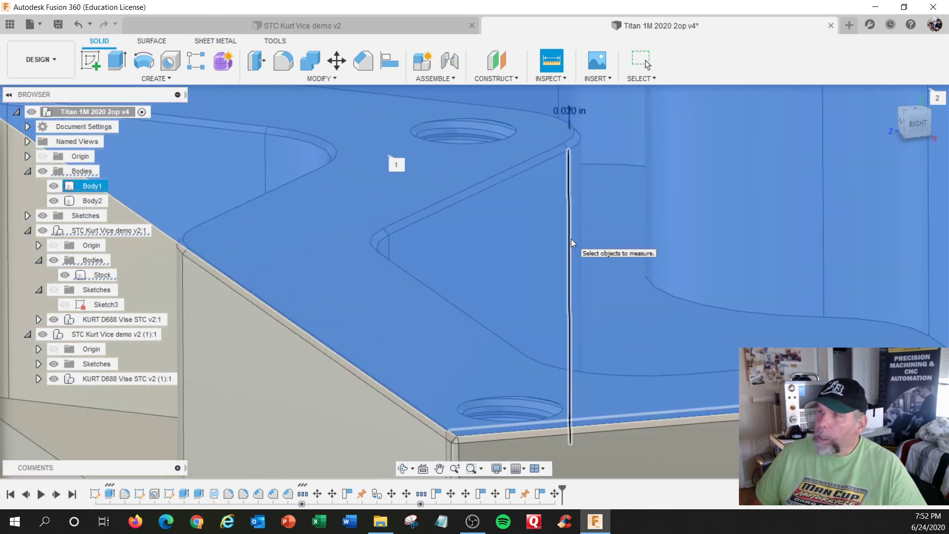
scroll(571, 239, "down", 1)
scroll(571, 239, "down", 5)
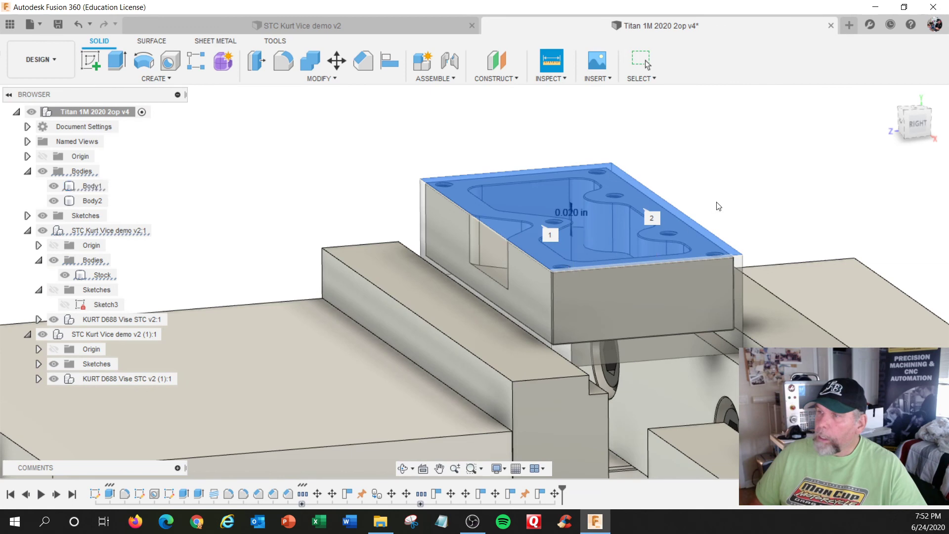
key("Escape")
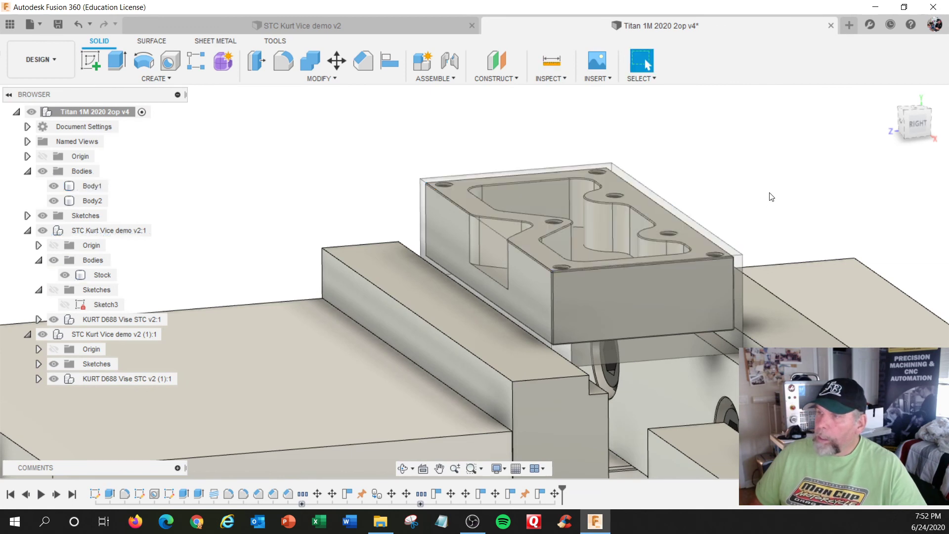
Switch to the Manufacture workspace and regenerate all of Setup1's toolpaths
scroll(772, 196, "down", 3)
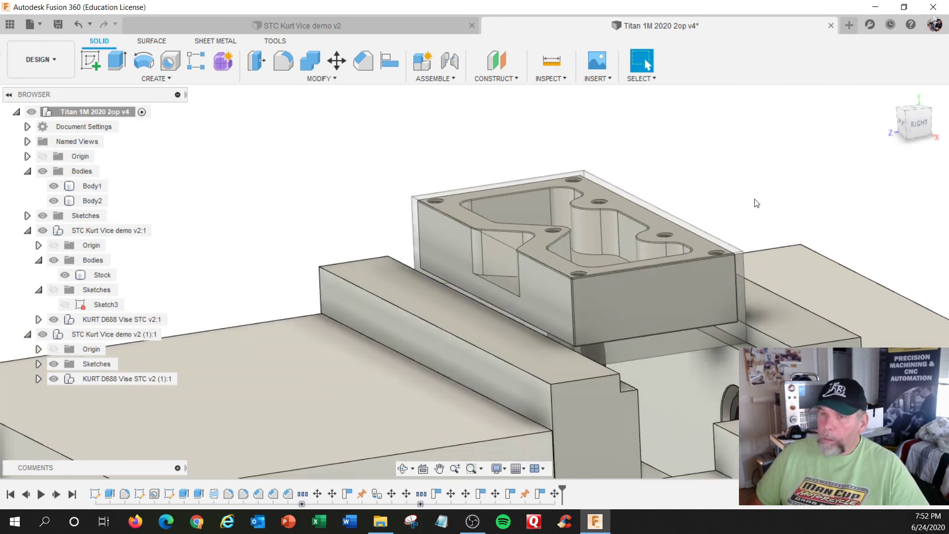
left_click(47, 60)
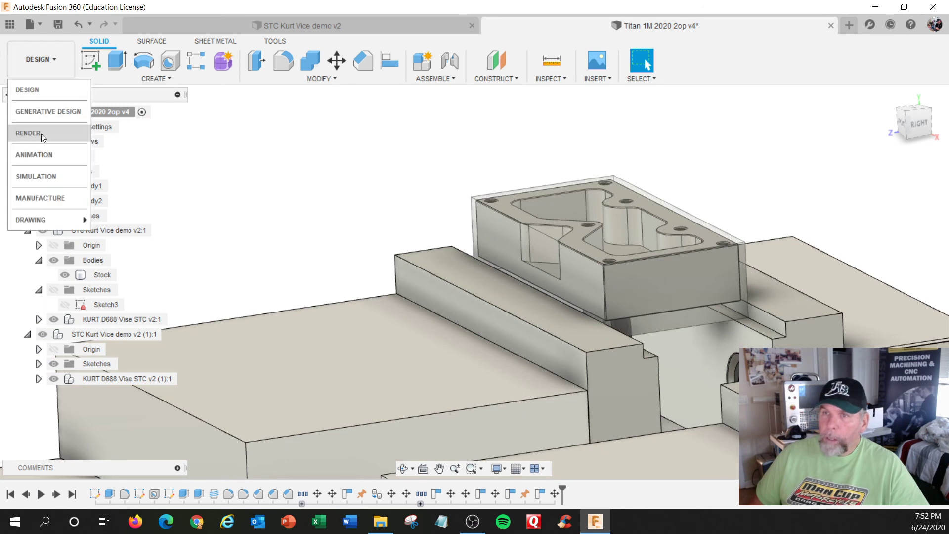
left_click(55, 198)
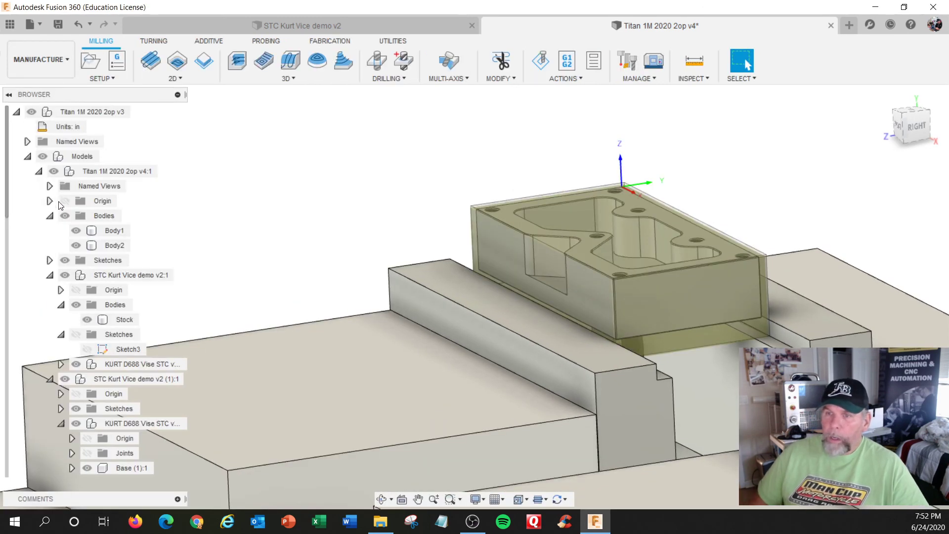
left_click(27, 157)
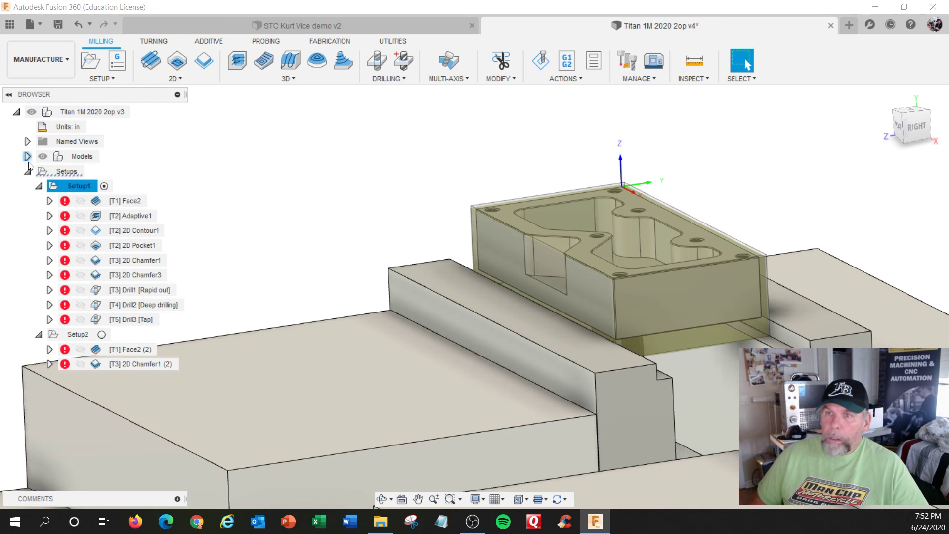
right_click(63, 189)
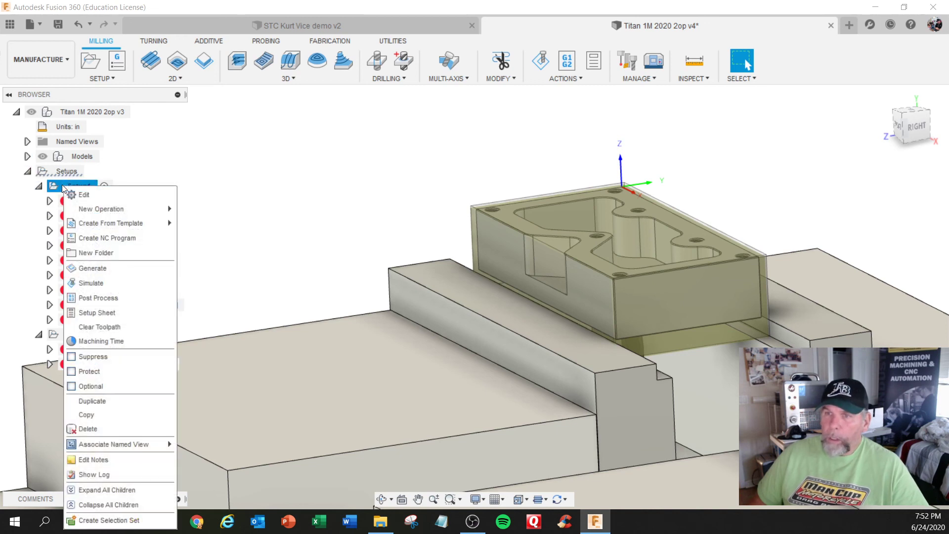
left_click(100, 272)
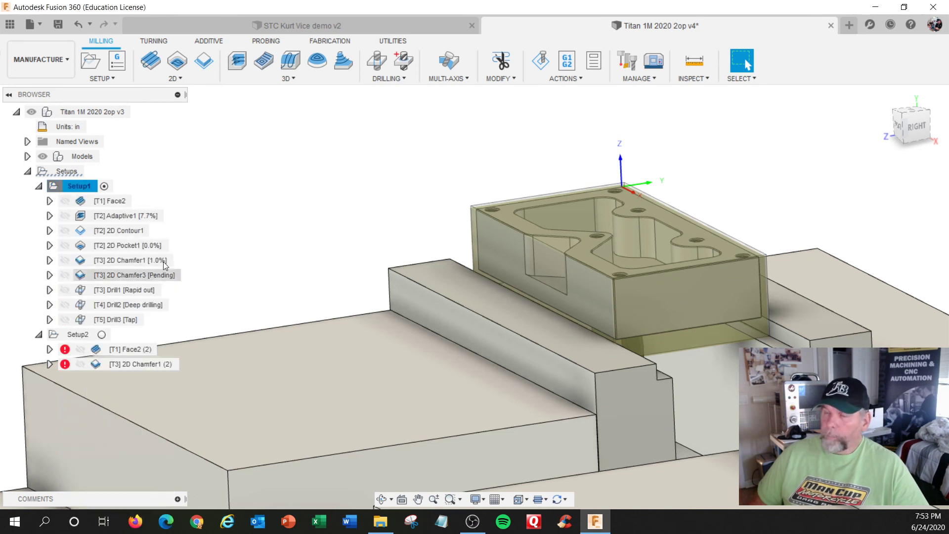
scroll(616, 190, "up", 5)
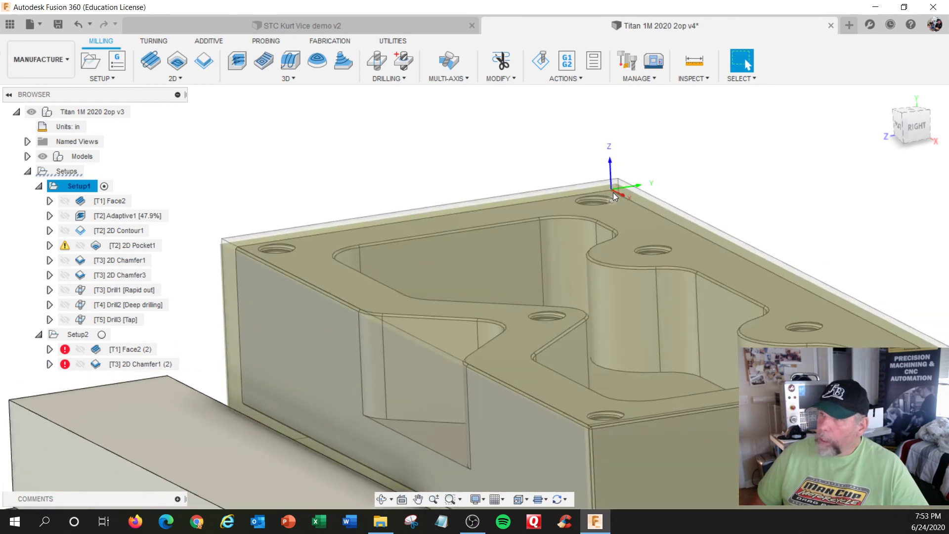
scroll(613, 192, "down", 3)
scroll(614, 195, "up", 5)
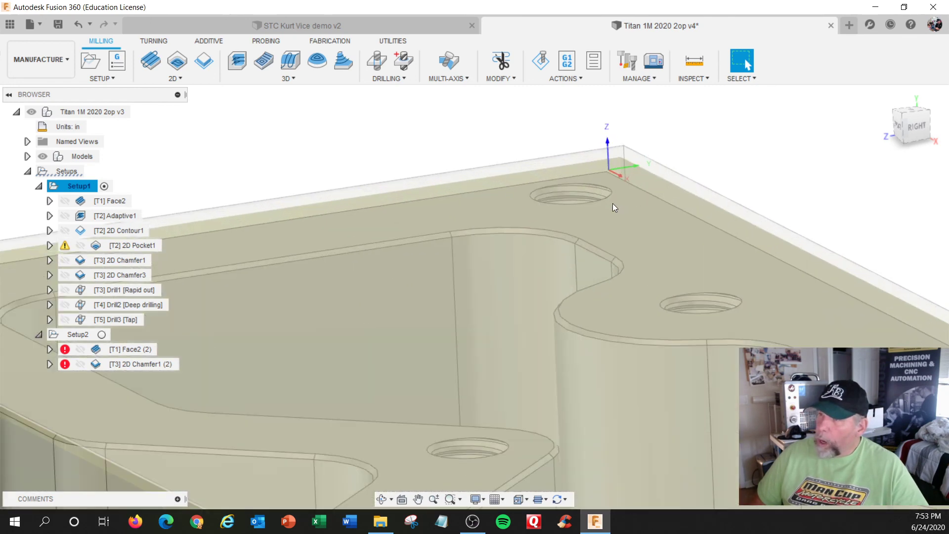
scroll(613, 203, "down", 3)
scroll(612, 202, "up", 3)
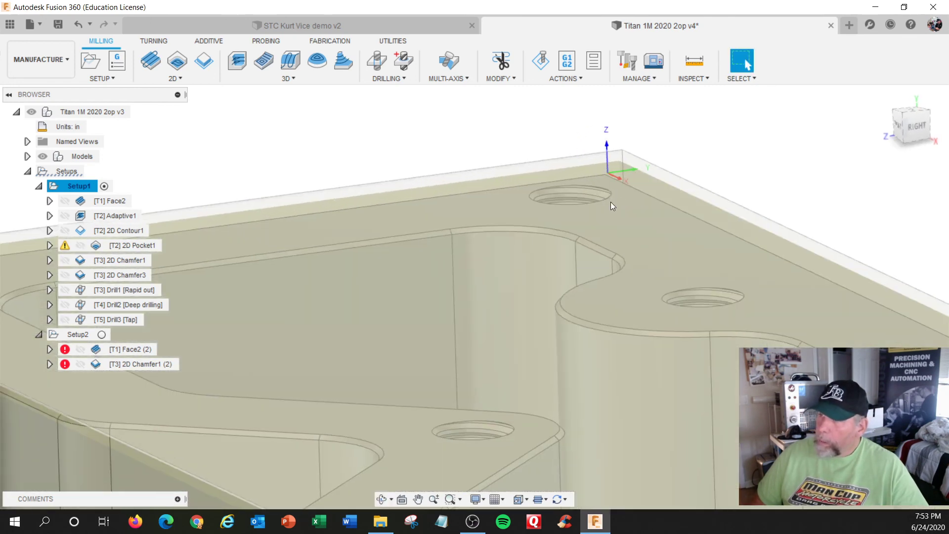
Regenerate all of Setup2's toolpaths
scroll(600, 203, "down", 5)
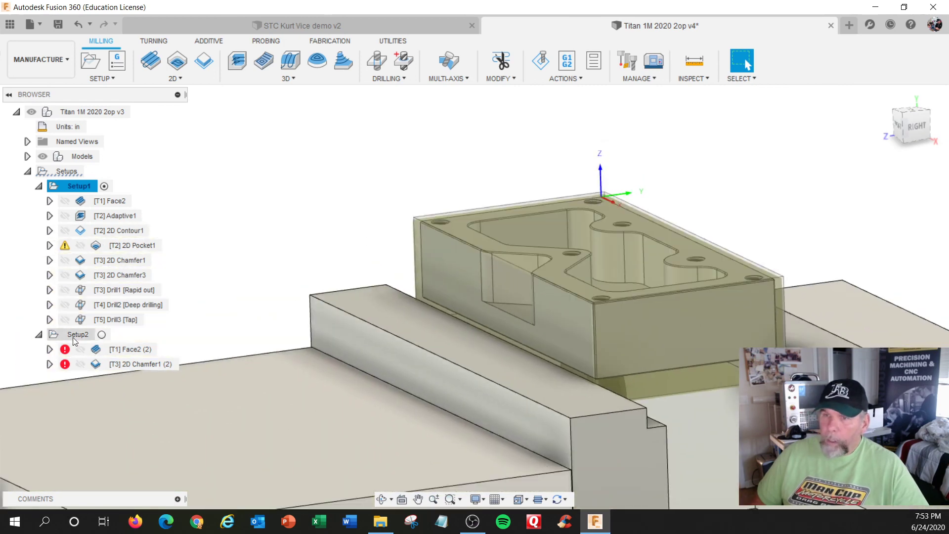
left_click(75, 335)
right_click(72, 335)
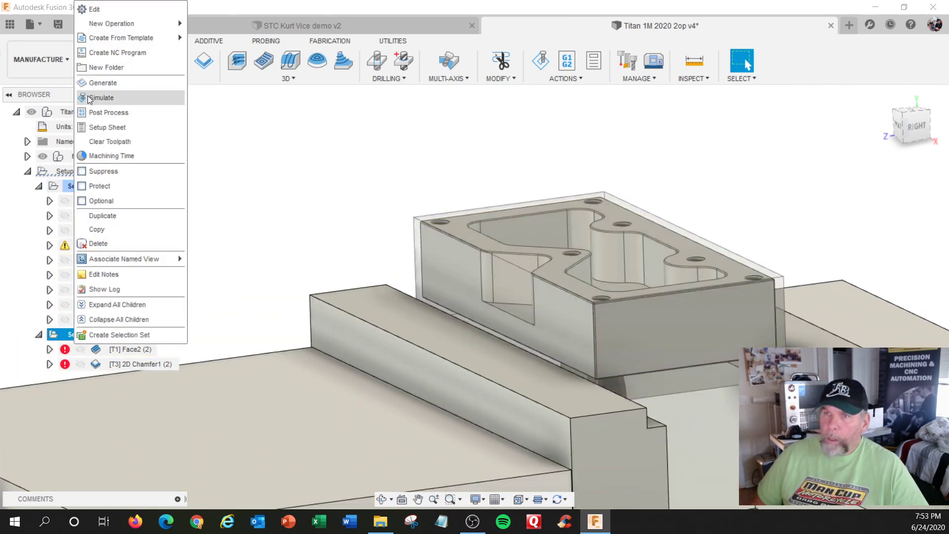
left_click(96, 85)
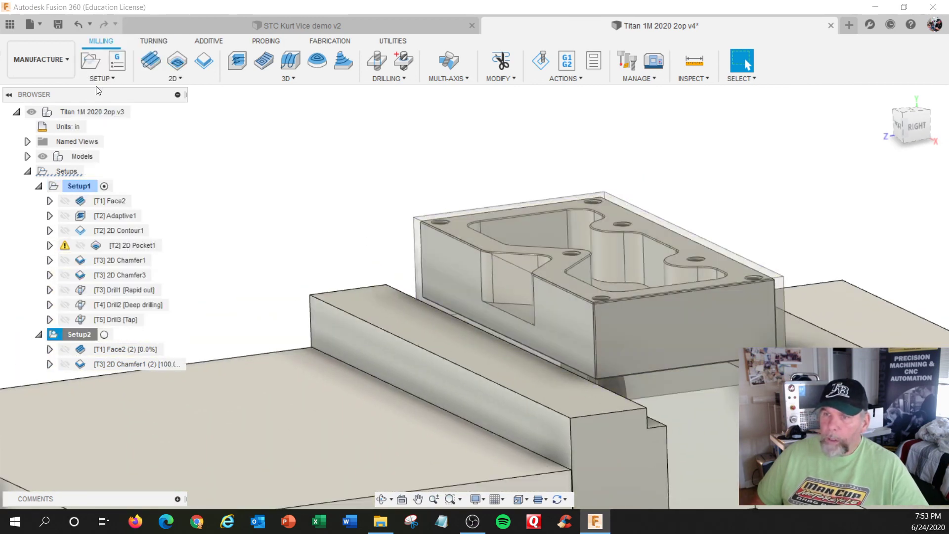
Simulate Setup1's toolpaths, skipping ahead through the Face2 and Adaptive1 operations
left_click(84, 186)
right_click(84, 186)
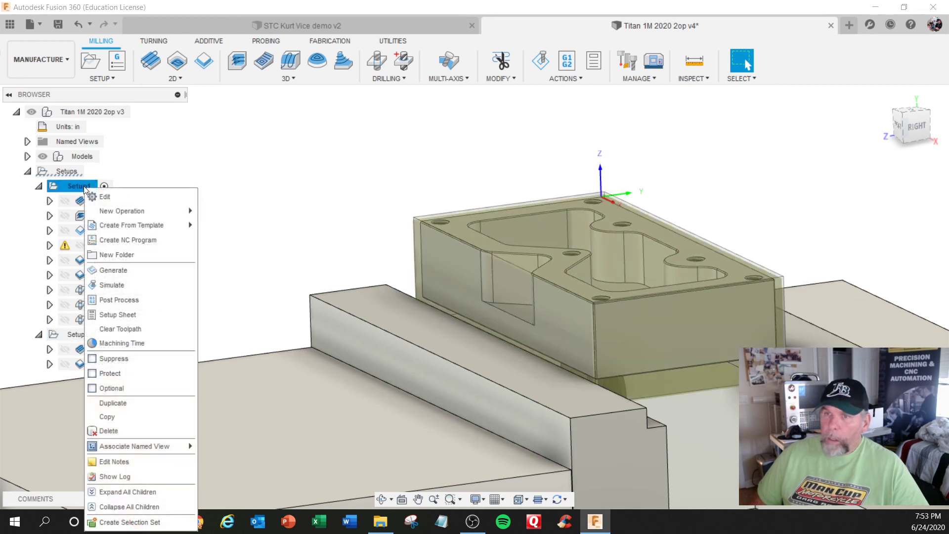
left_click(122, 284)
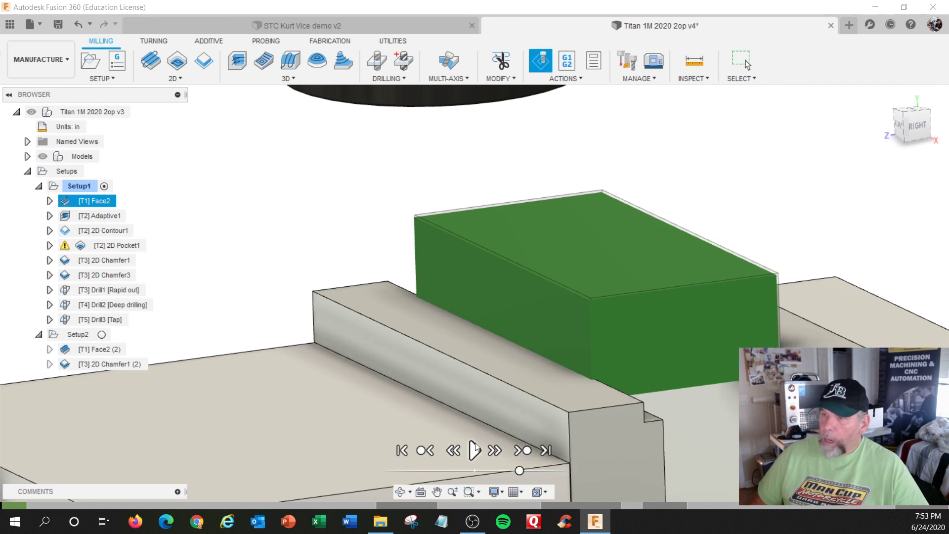
left_click(523, 451)
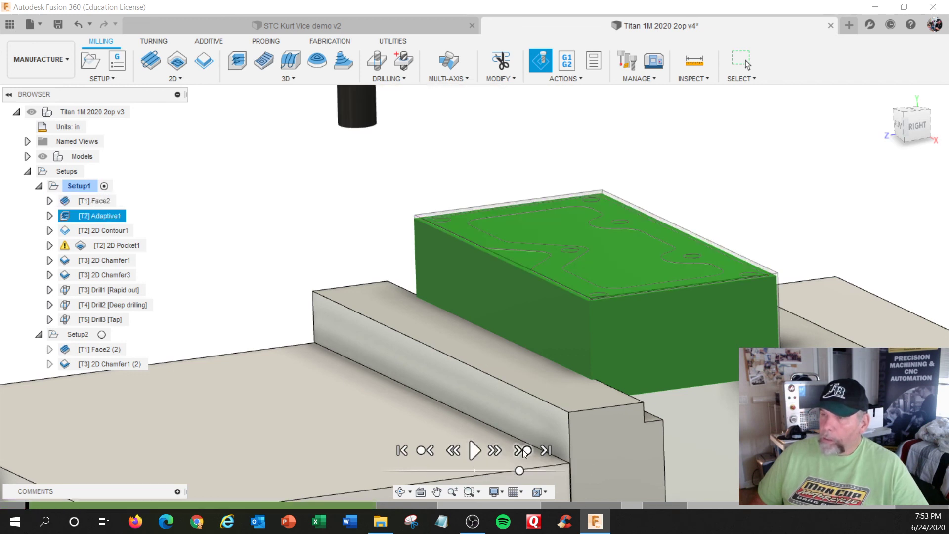
left_click(523, 450)
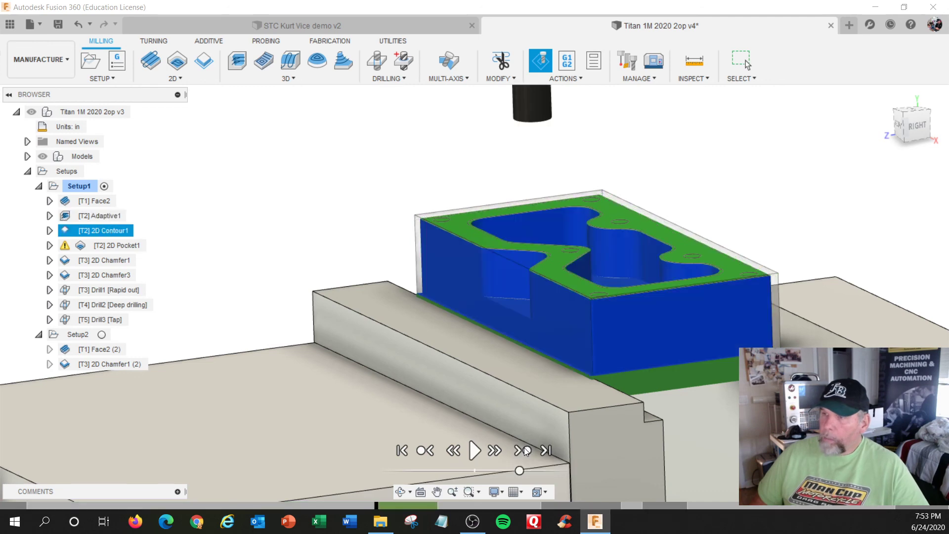
Watch the simulated contour, pocket, chamfer and drilling operations for clearance around the vise jaws, and exit the simulation
scroll(539, 384, "up", 3)
scroll(539, 383, "down", 3)
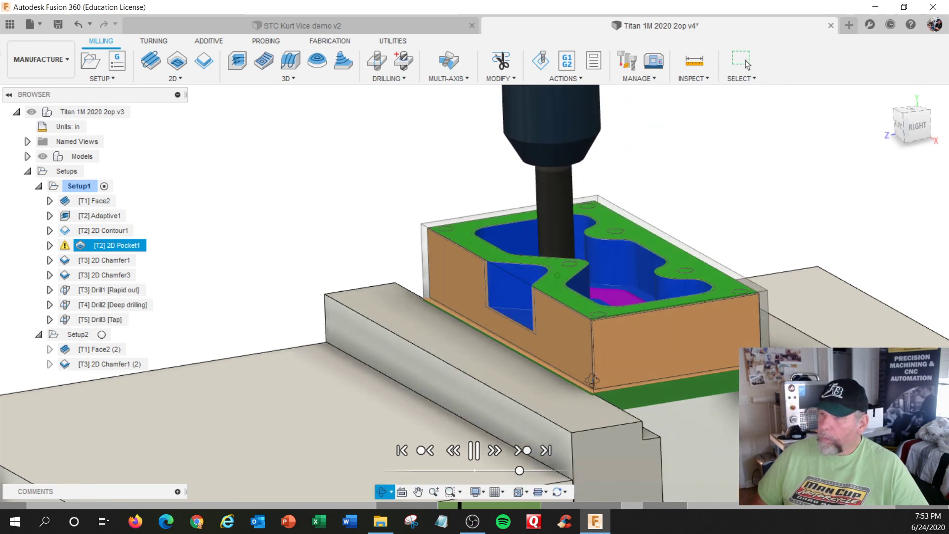
scroll(593, 380, "down", 4)
scroll(583, 398, "down", 3)
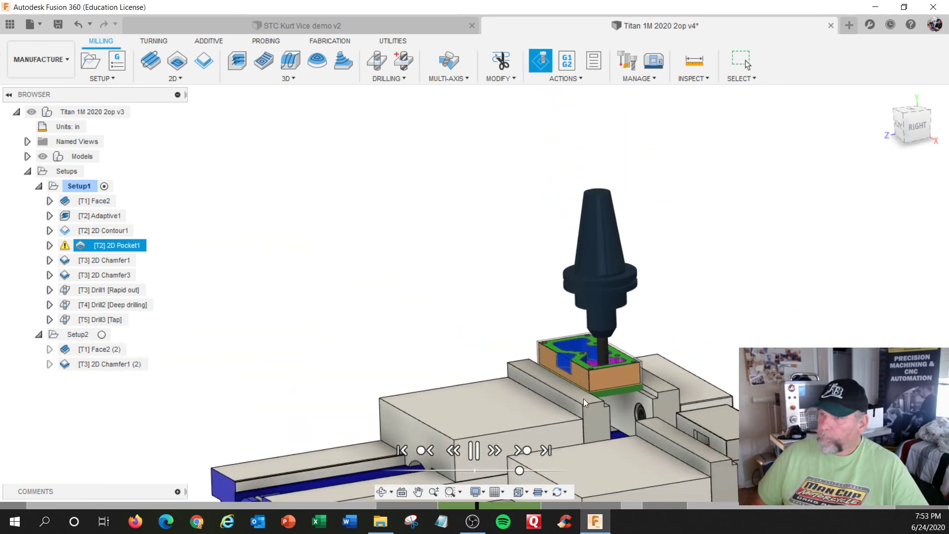
middle_click_drag(583, 399, 624, 413, "shift")
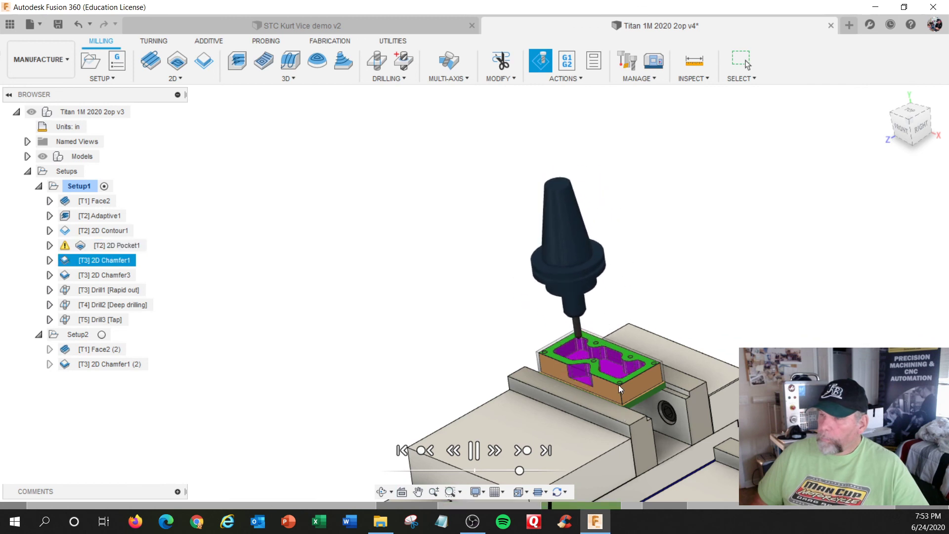
scroll(619, 384, "up", 5)
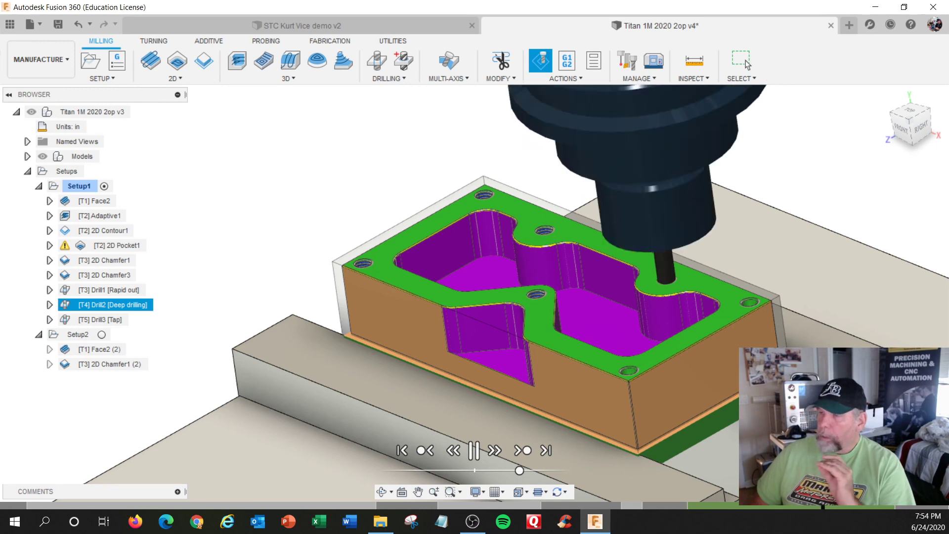
scroll(825, 418, "down", 2)
scroll(811, 414, "down", 3)
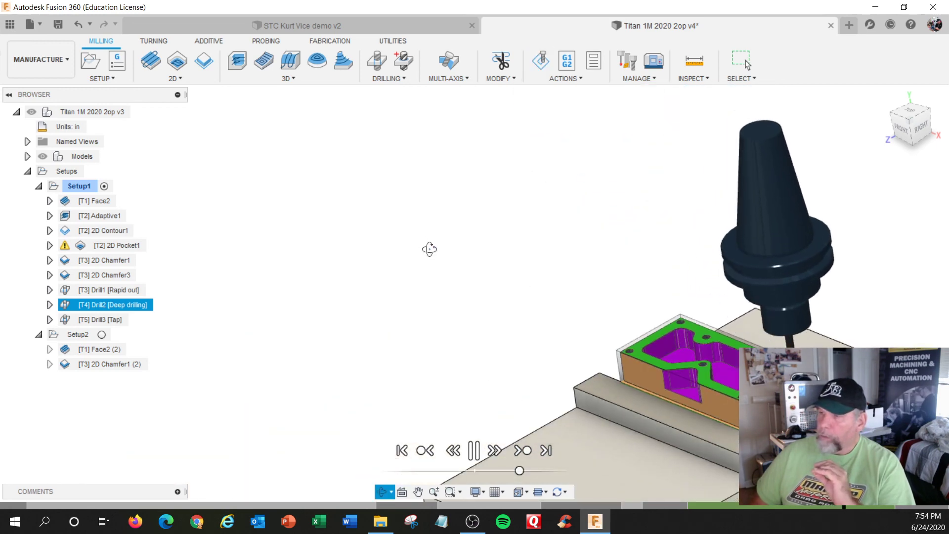
middle_click(496, 287)
middle_click(497, 288)
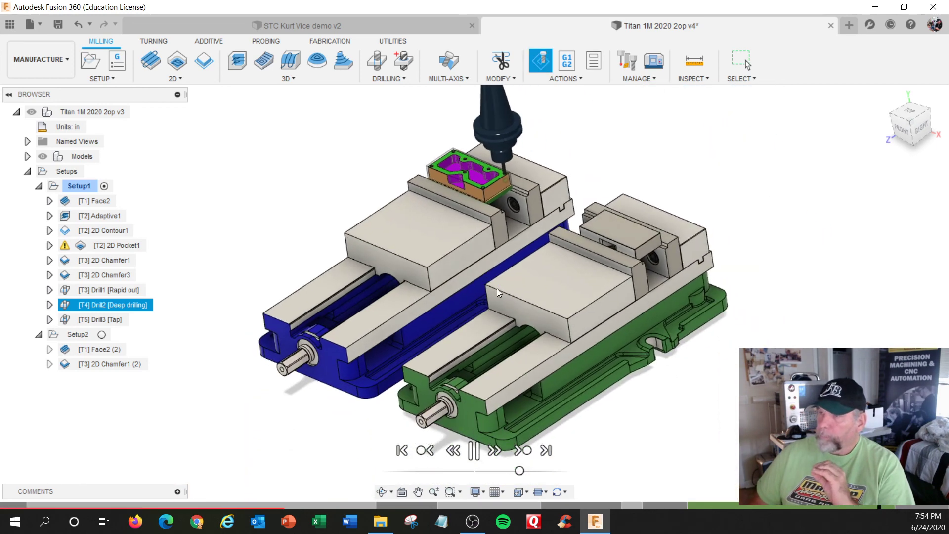
key("Escape")
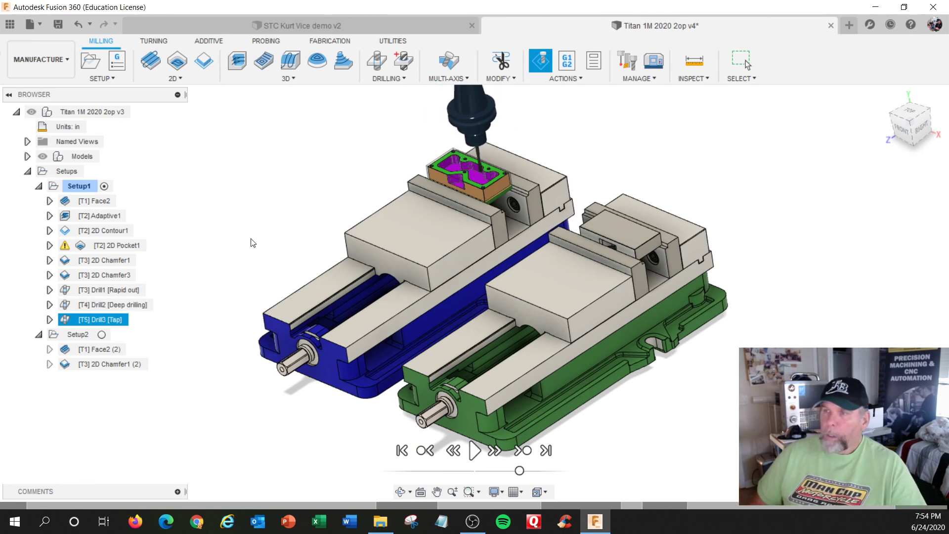